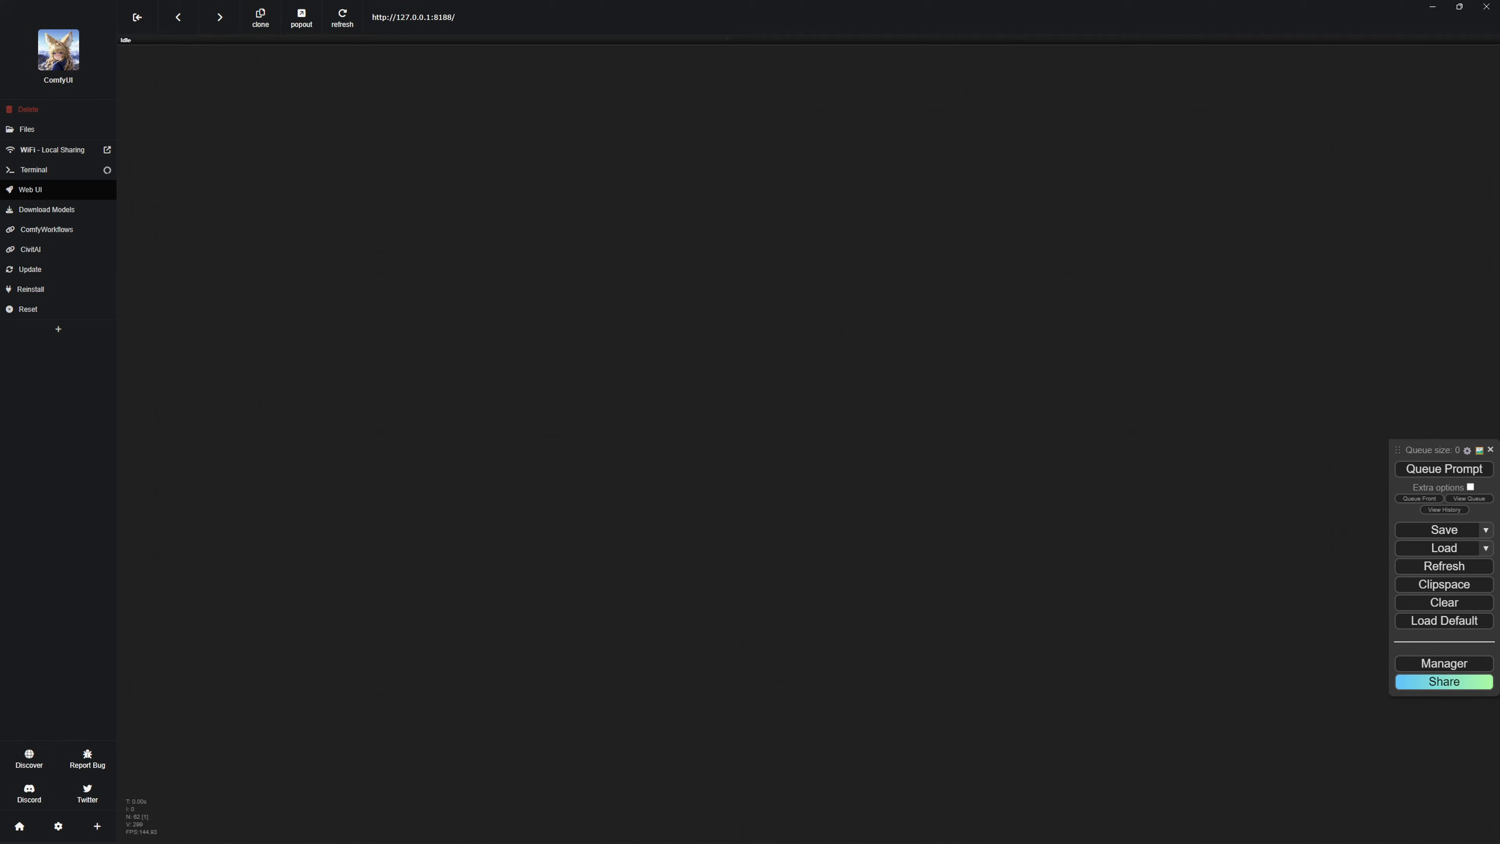
Add a Load ControlNet Model node to the empty canvas.
{"action": "double_click", "coordinate": [469, 295]}
{"action": "type", "text": "load"}
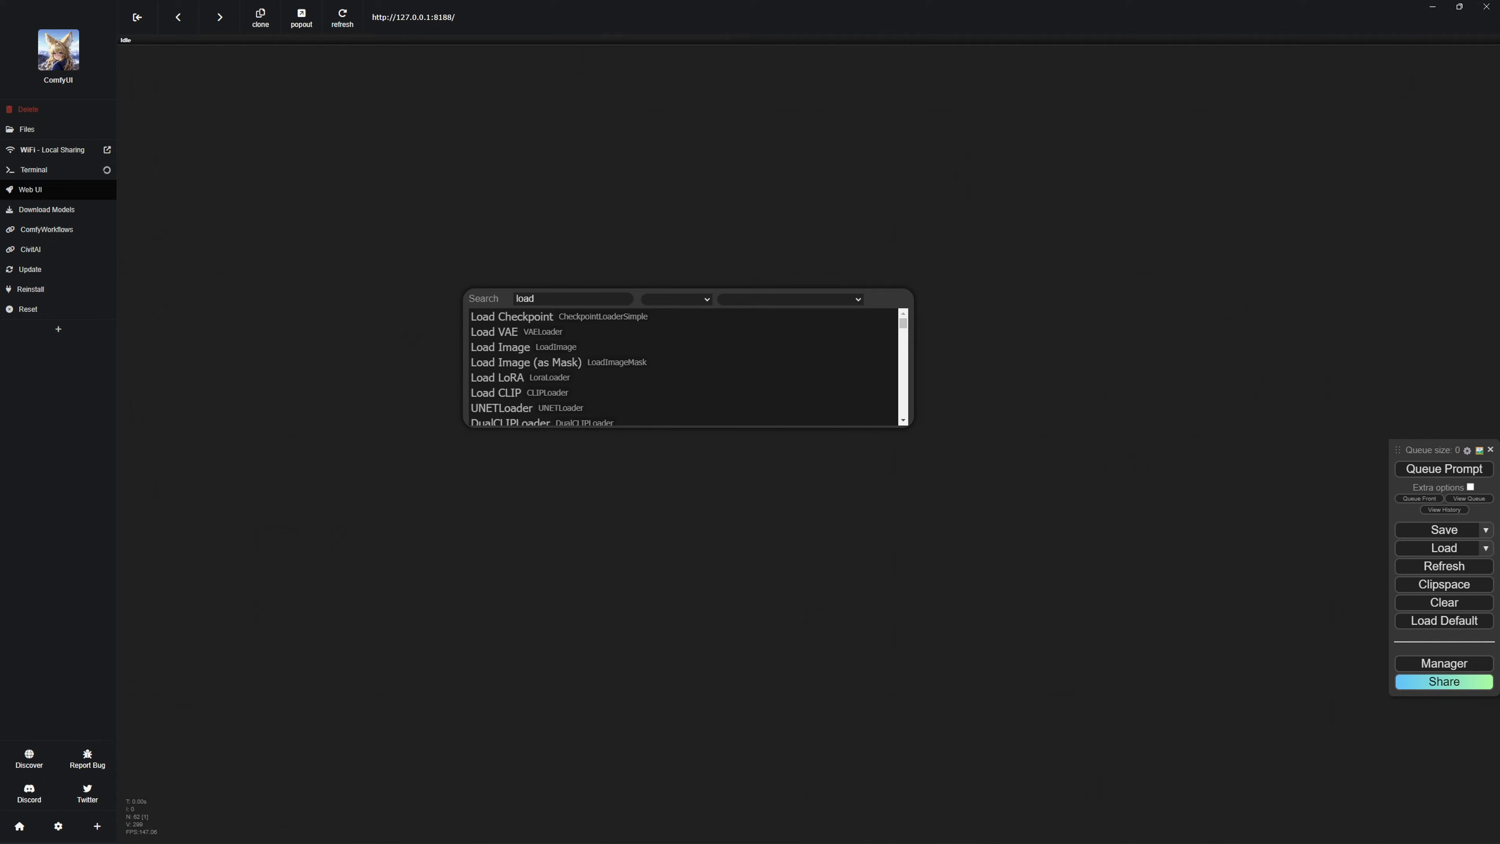
{"action": "left_click", "coordinate": [520, 407]}
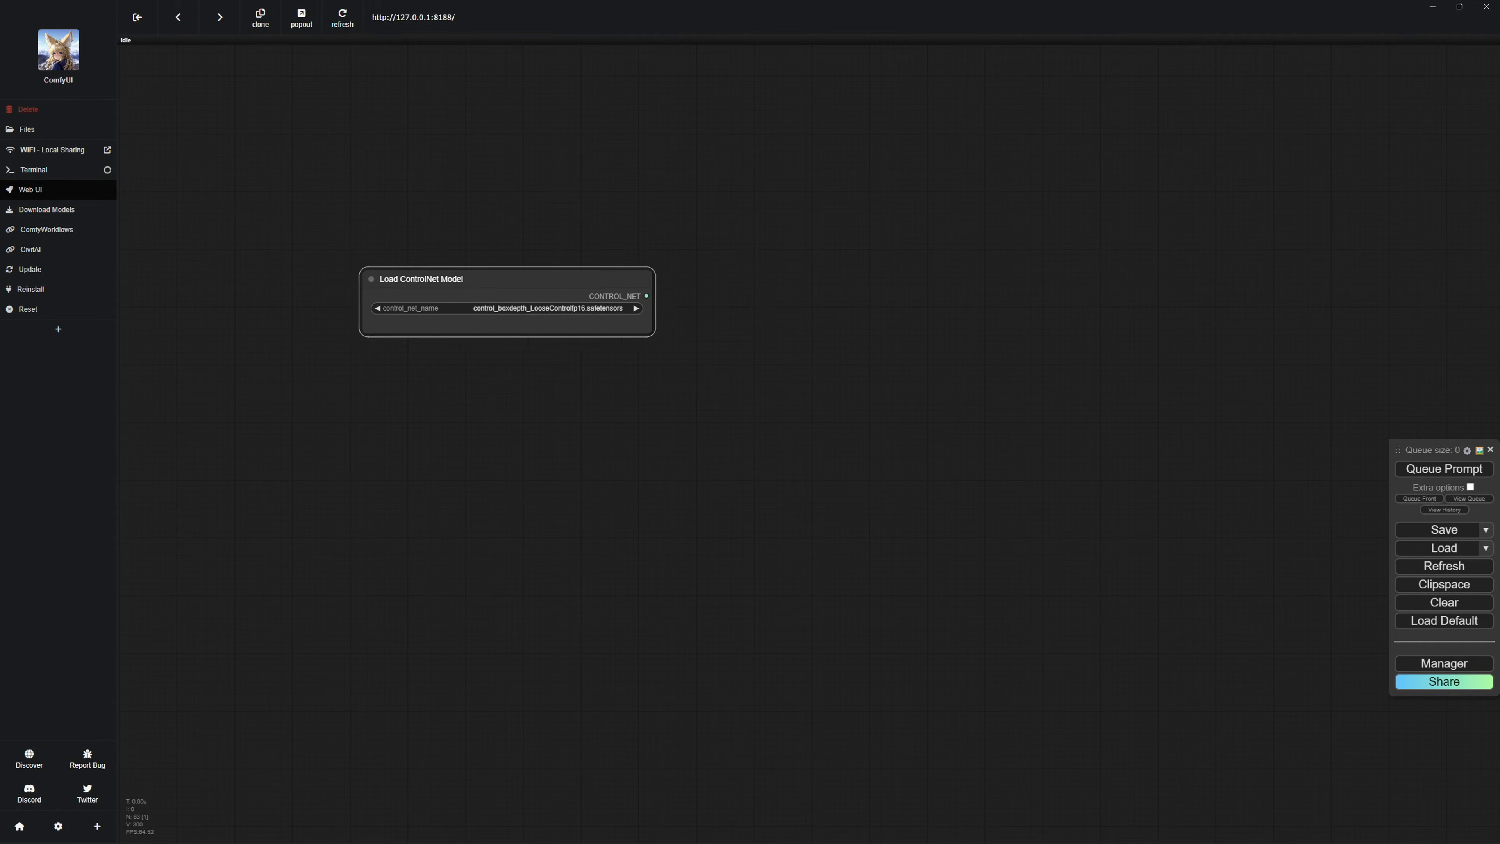
{"action": "left_click_drag", "start_coordinate": [507, 278], "coordinate": [504, 294]}
Add an Apply ControlNet (Advanced) node and place it just right of the Load ControlNet Model node.
{"action": "double_click", "coordinate": [854, 313]}
{"action": "type", "text": "app"}
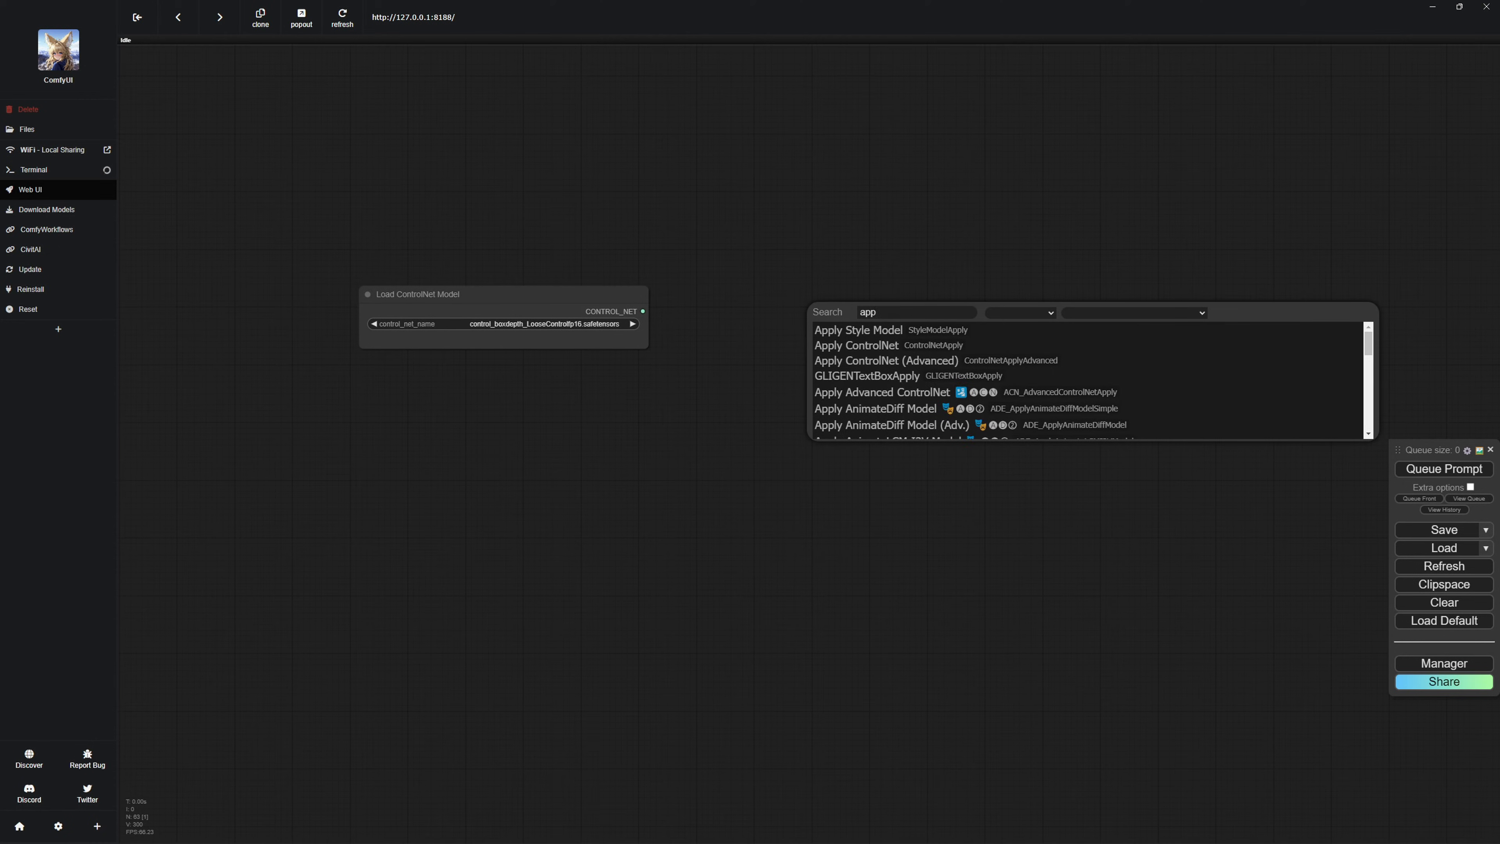
{"action": "type", "text": "ly"}
{"action": "left_click", "coordinate": [887, 360]}
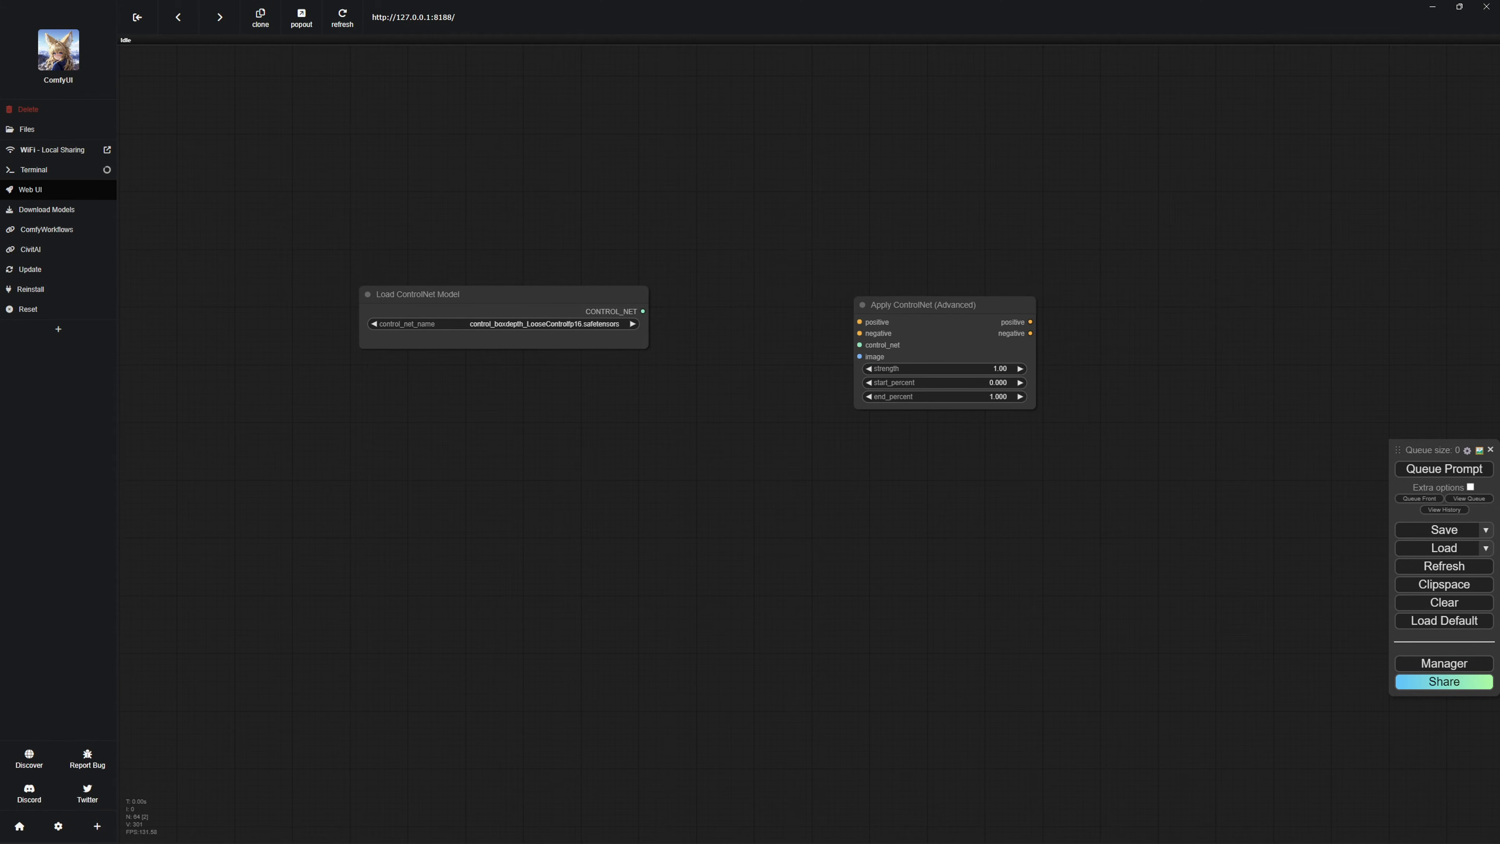
{"action": "left_click_drag", "start_coordinate": [913, 305], "coordinate": [788, 296]}
{"action": "left_click", "coordinate": [791, 254]}
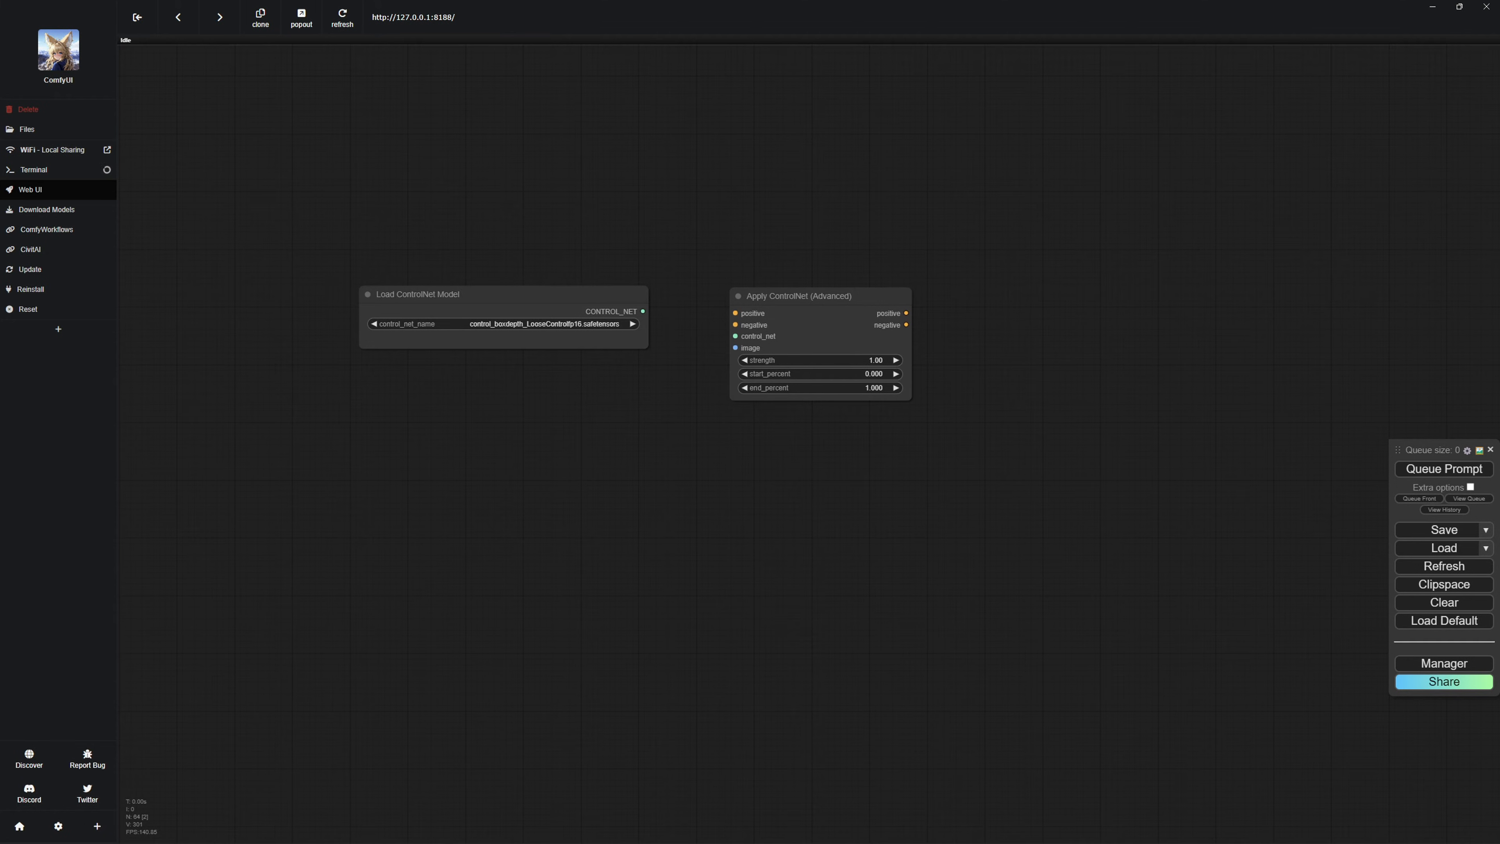
Add an AIO Aux Preprocessor node and place it directly below the Load ControlNet Model node.
{"action": "double_click", "coordinate": [772, 508]}
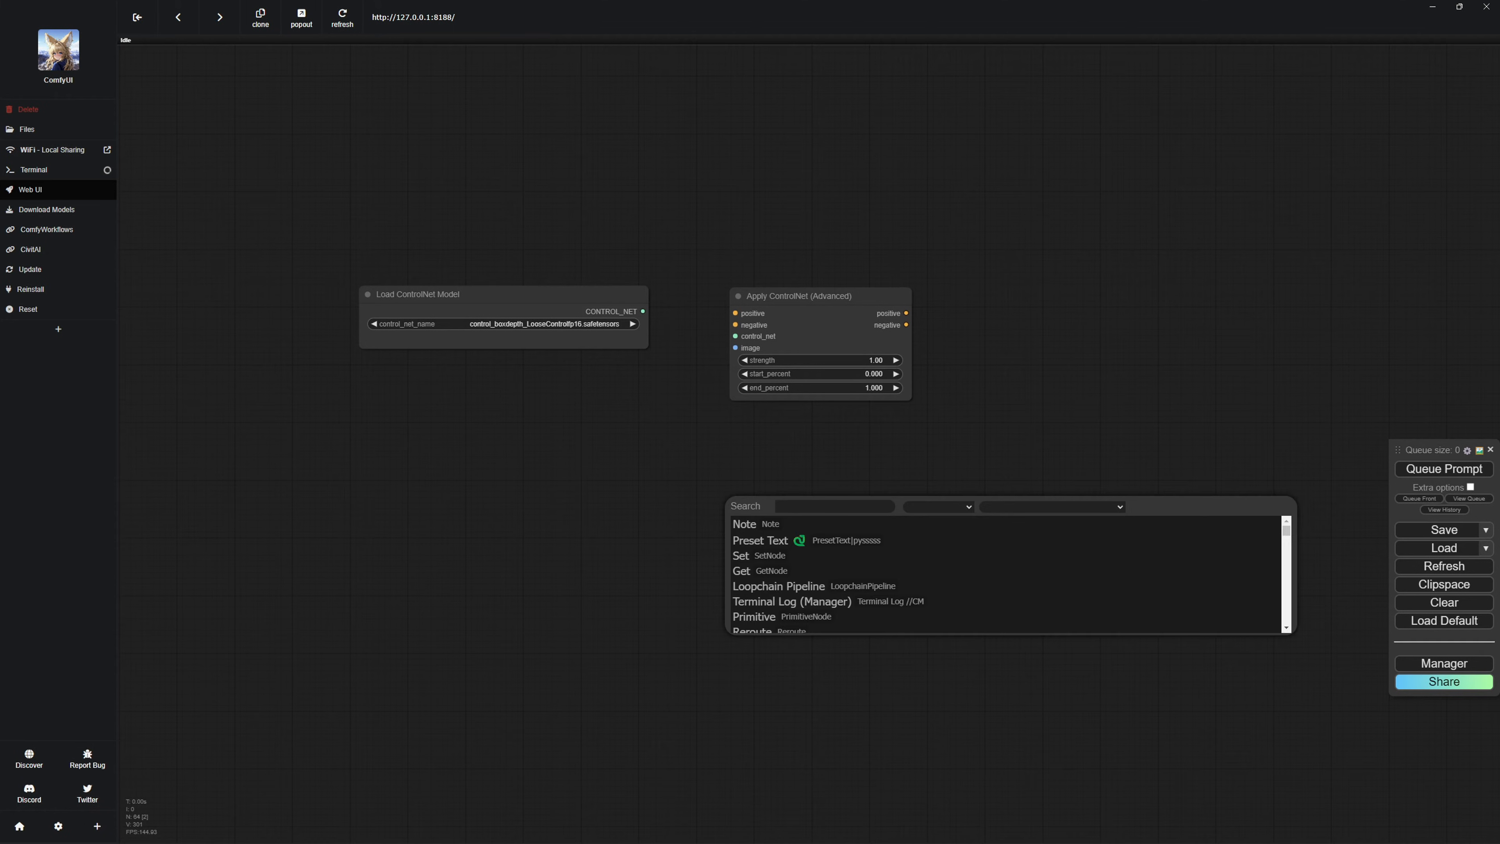
{"action": "type", "text": "AIO"}
{"action": "left_click", "coordinate": [788, 524]}
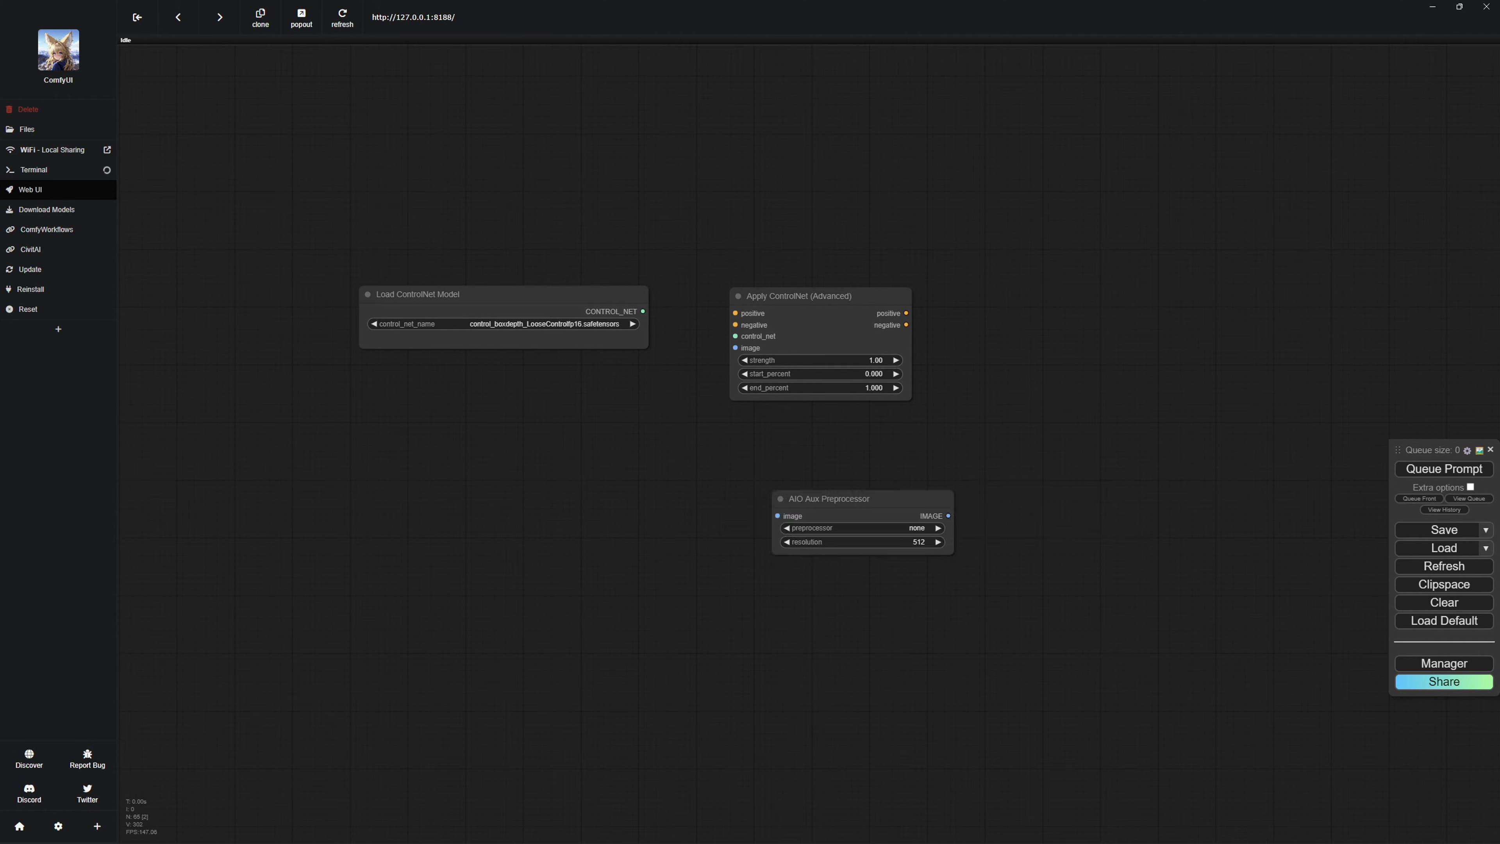
{"action": "left_click_drag", "start_coordinate": [809, 499], "coordinate": [396, 396]}
{"action": "left_click", "coordinate": [440, 502]}
Connect the ControlNet model and the preprocessor's image output to the control_net and image inputs of Apply ControlNet.
{"action": "left_click_drag", "start_coordinate": [642, 311], "coordinate": [735, 336]}
{"action": "left_click_drag", "start_coordinate": [535, 413], "coordinate": [735, 347]}
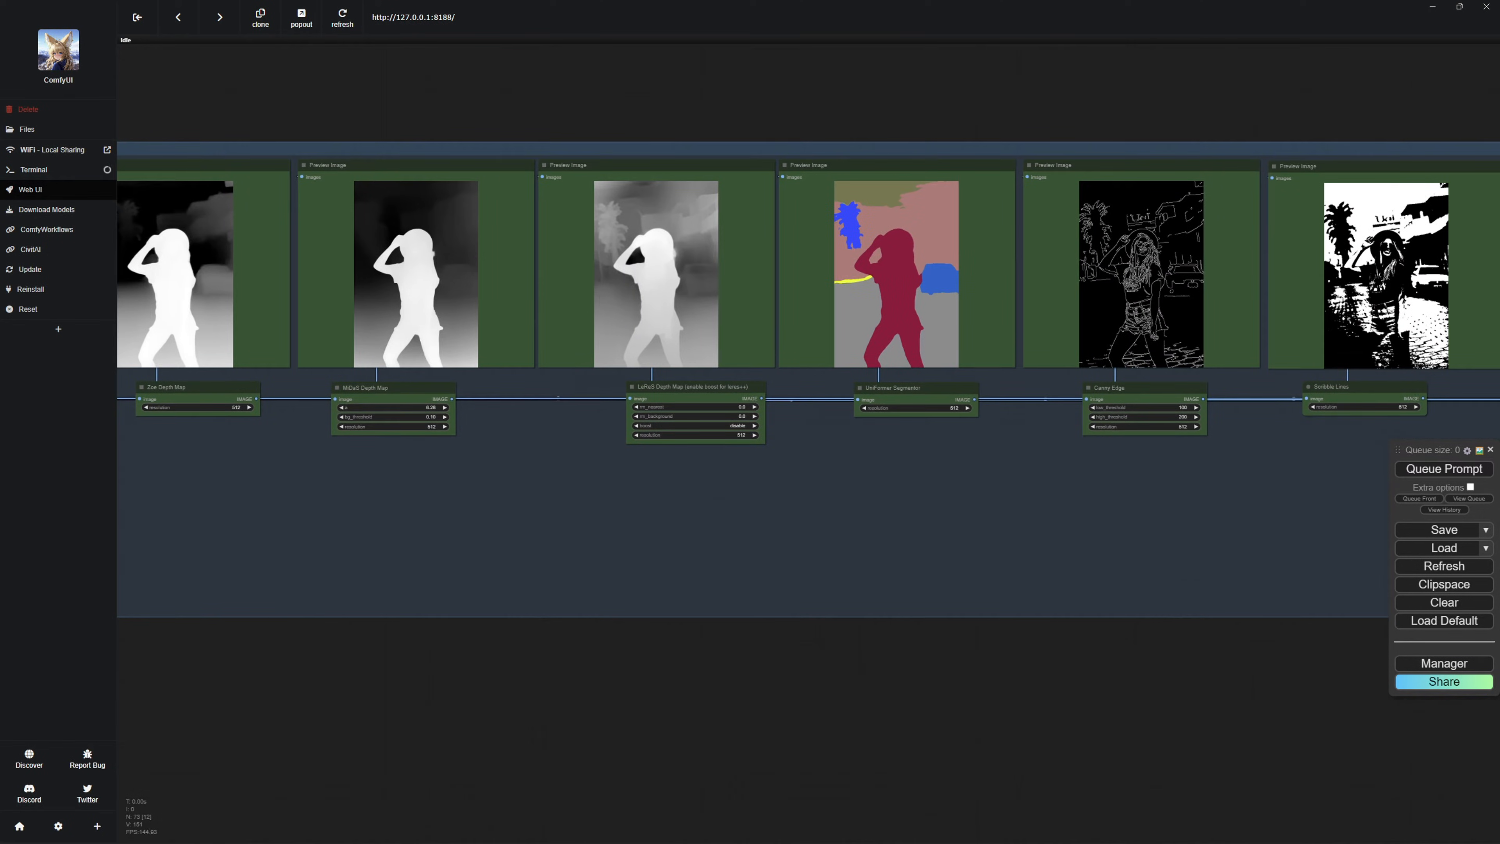
{"action": "left_click_drag", "start_coordinate": [886, 520], "coordinate": [202, 502]}
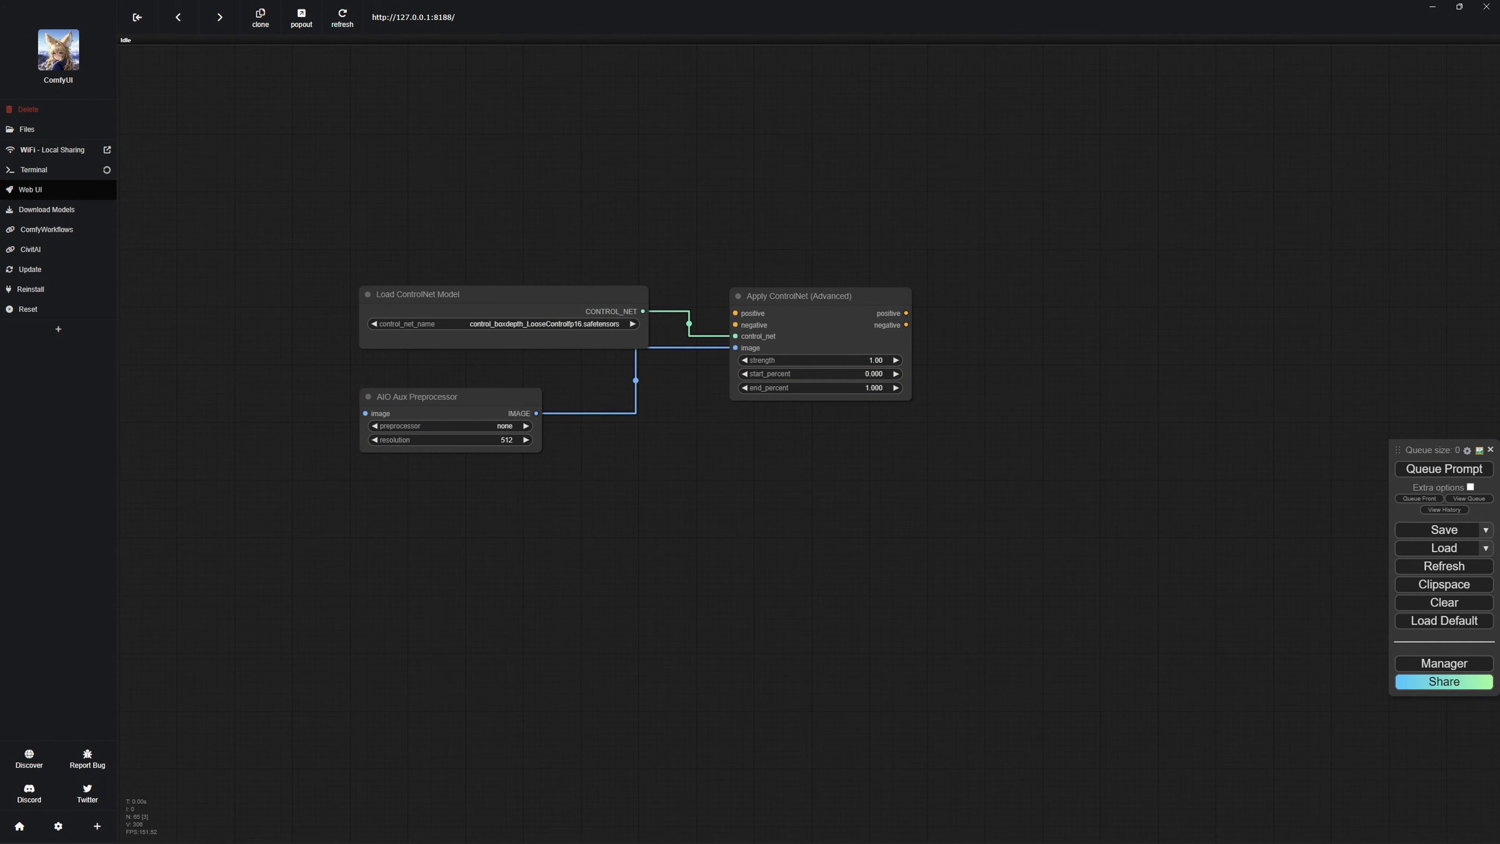
Add a Load Image node beside the AIO Aux Preprocessor and connect its image output to the preprocessor.
{"action": "double_click", "coordinate": [662, 508]}
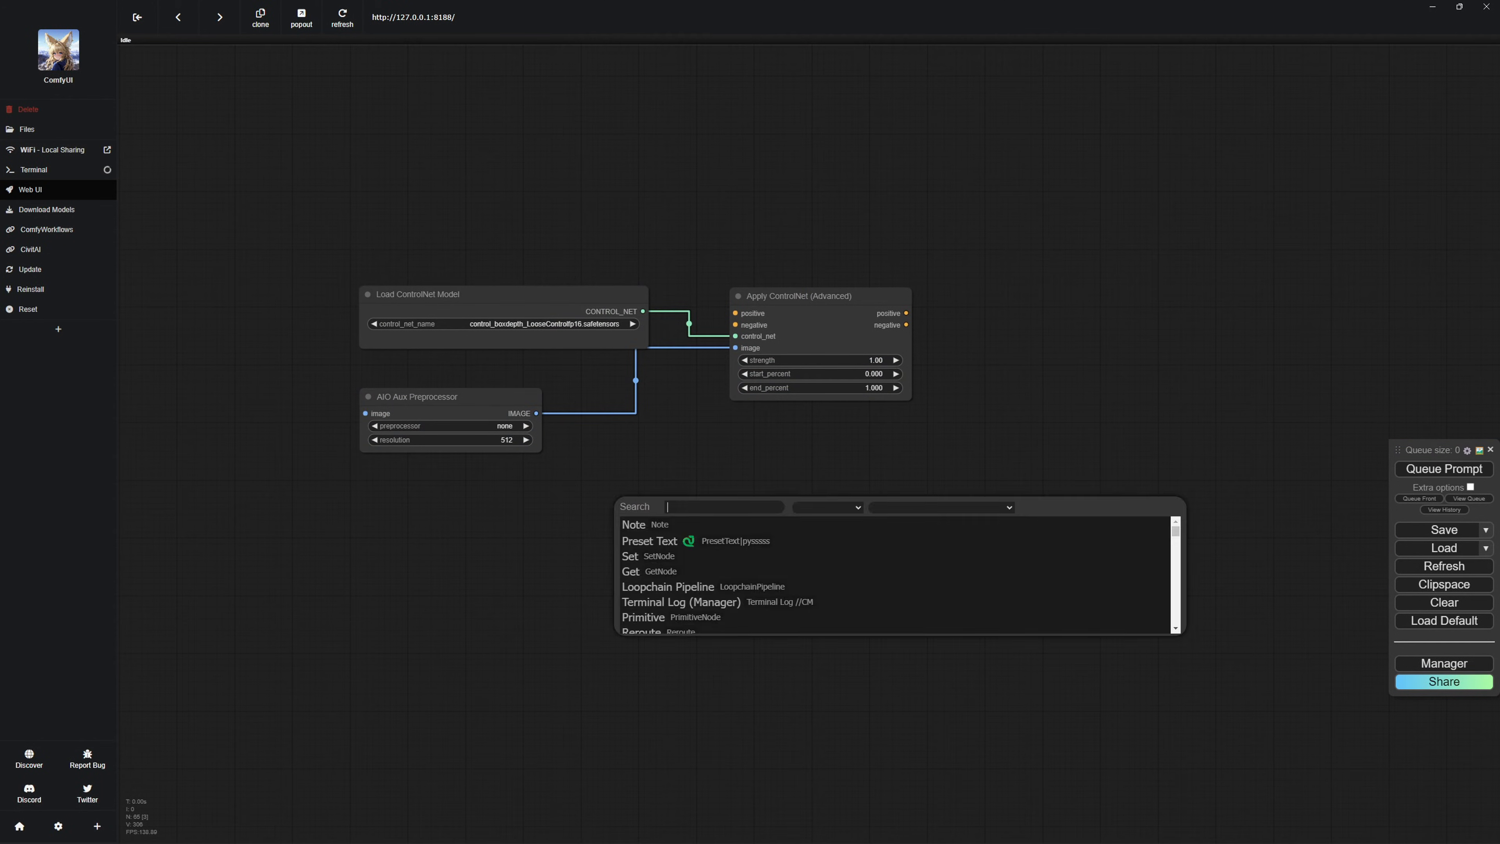
{"action": "type", "text": "load"}
{"action": "left_click", "coordinate": [652, 555]}
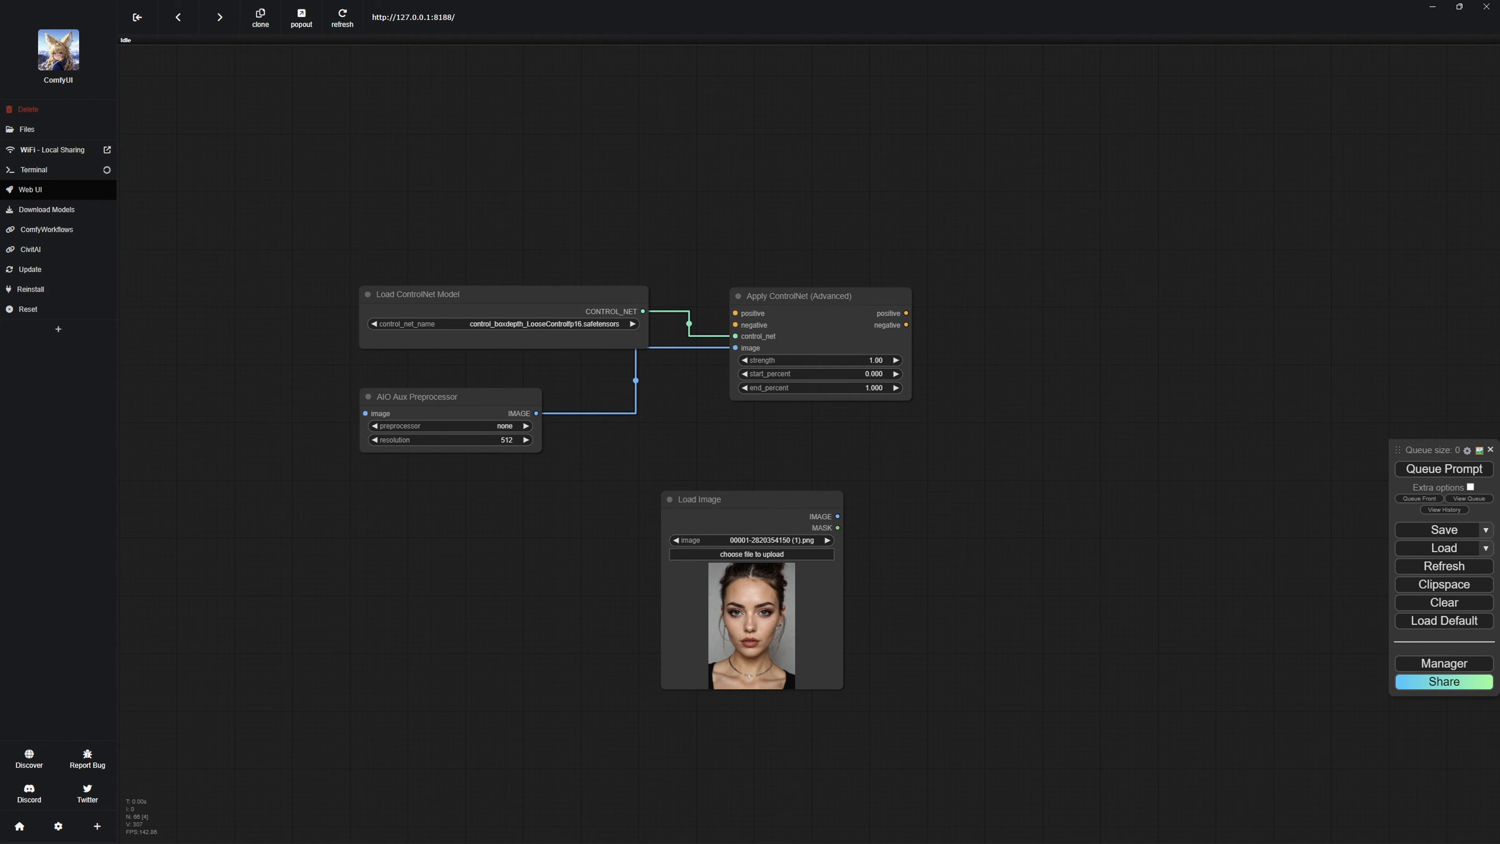
{"action": "left_click_drag", "start_coordinate": [738, 496], "coordinate": [215, 392]}
{"action": "left_click_drag", "start_coordinate": [326, 409], "coordinate": [365, 413]}
{"action": "left_click_drag", "start_coordinate": [254, 393], "coordinate": [254, 398]}
{"action": "left_click", "coordinate": [266, 349]}
Add two CLIP Text Encode (Prompt) nodes above the ControlNet nodes, colouring one red and the other green.
{"action": "double_click", "coordinate": [532, 157]}
{"action": "type", "text": "clip"}
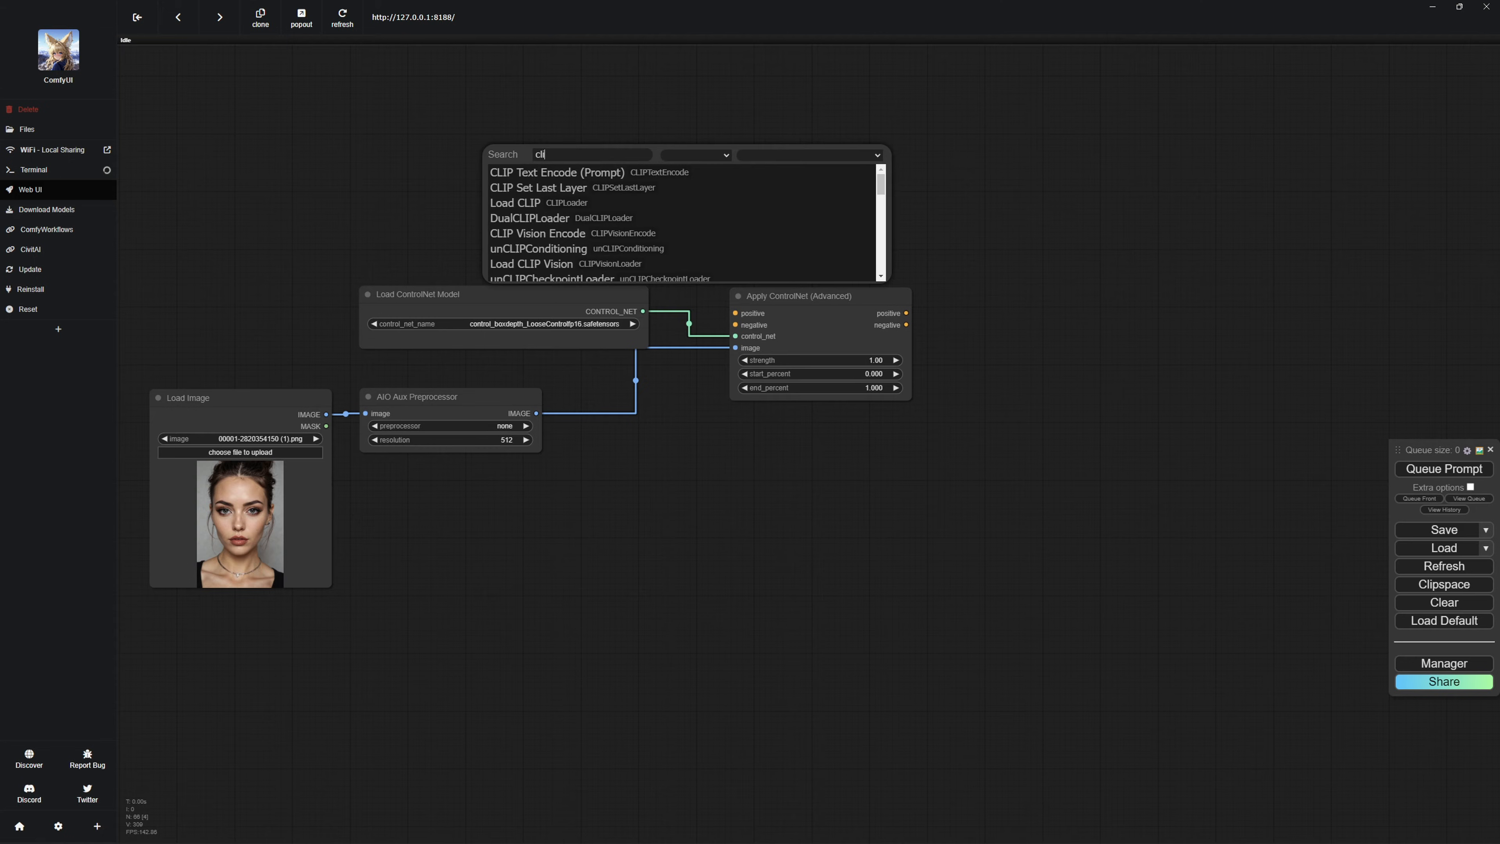
{"action": "left_click", "coordinate": [549, 171]}
{"action": "left_click_drag", "start_coordinate": [590, 148], "coordinate": [349, 137]}
{"action": "key", "text": "ctrl+c"}
{"action": "key", "text": "ctrl+v"}
{"action": "left_click_drag", "start_coordinate": [830, 123], "coordinate": [702, 108]}
{"action": "right_click", "coordinate": [702, 114]}
Connect the red and green prompt nodes to Apply ControlNet's negative and positive inputs, and stack them above the Load Image node.
{"action": "left_click_drag", "start_coordinate": [517, 154], "coordinate": [735, 325]}
{"action": "left_click_drag", "start_coordinate": [803, 125], "coordinate": [735, 313]}
{"action": "left_click_drag", "start_coordinate": [693, 107], "coordinate": [654, 143]}
{"action": "left_click_drag", "start_coordinate": [591, 503], "coordinate": [832, 511]}
{"action": "left_click_drag", "start_coordinate": [638, 146], "coordinate": [639, 153]}
{"action": "left_click_drag", "start_coordinate": [850, 153], "coordinate": [413, 265]}
{"action": "left_click", "coordinate": [639, 154]}
{"action": "left_click_drag", "start_coordinate": [639, 154], "coordinate": [447, 125]}
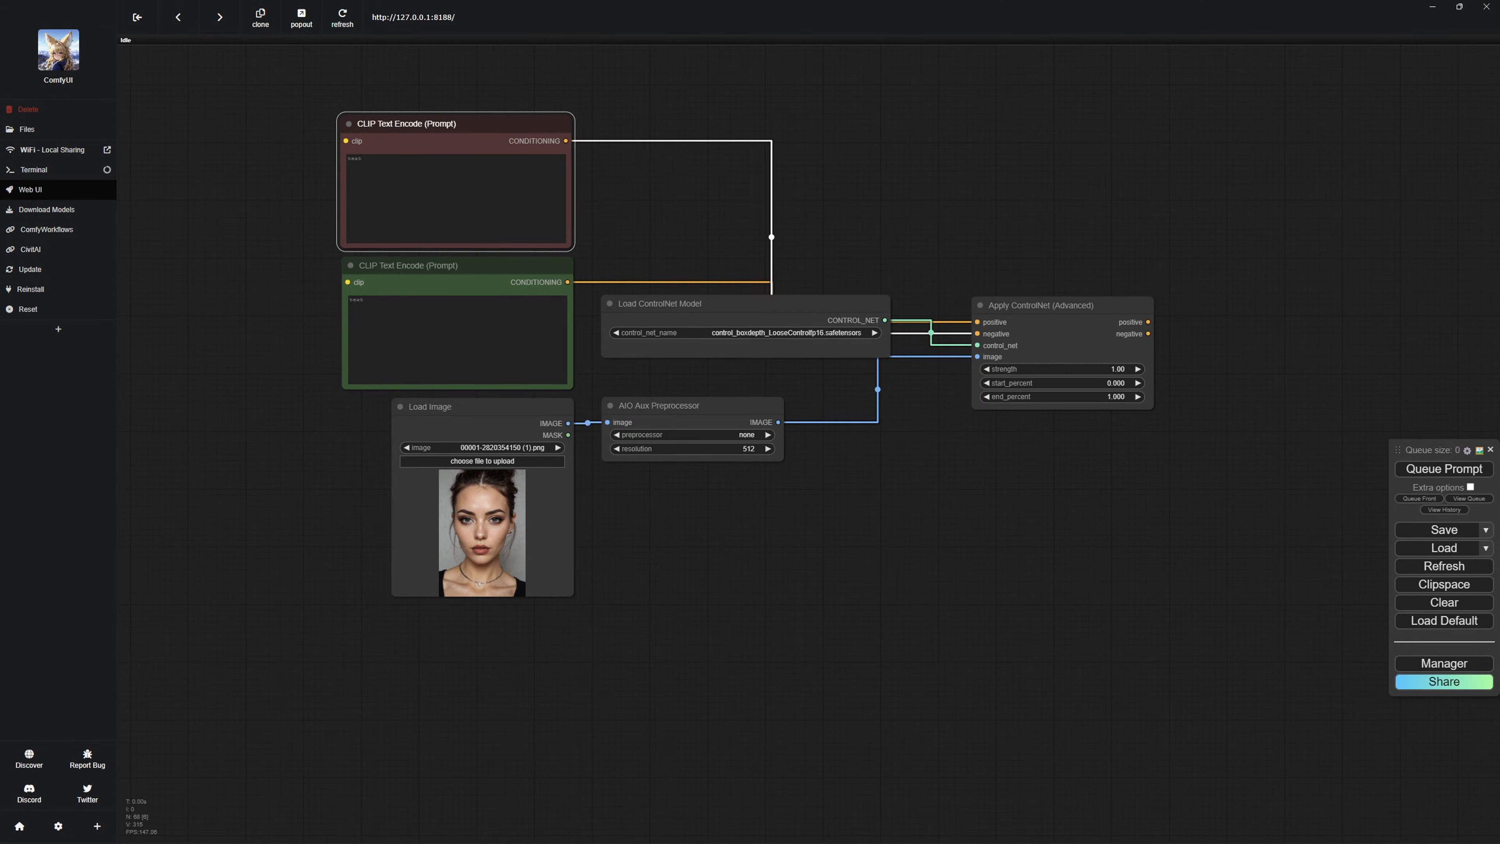
Add a KSampler node and connect Apply ControlNet's positive and negative outputs to it.
{"action": "left_click", "coordinate": [1210, 461]}
{"action": "left_click_drag", "start_coordinate": [1210, 461], "coordinate": [1104, 454]}
{"action": "double_click", "coordinate": [1104, 454]}
{"action": "double_click", "coordinate": [1131, 419]}
{"action": "type", "text": "k"}
{"action": "left_click", "coordinate": [1134, 452]}
{"action": "left_click_drag", "start_coordinate": [1169, 411], "coordinate": [1142, 303]}
{"action": "left_click_drag", "start_coordinate": [1042, 315], "coordinate": [1110, 332]}
{"action": "left_click_drag", "start_coordinate": [1043, 327], "coordinate": [1149, 286]}
Add a Load Checkpoint node below the ControlNet nodes and connect its model output to the KSampler.
{"action": "double_click", "coordinate": [799, 551]}
{"action": "type", "text": "load"}
{"action": "left_click", "coordinate": [798, 567]}
{"action": "left_click_drag", "start_coordinate": [955, 537], "coordinate": [1114, 304]}
{"action": "left_click_drag", "start_coordinate": [886, 521], "coordinate": [970, 482]}
Add a VAE Decode node fed by the KSampler latent and checkpoint VAE, and connect the checkpoint's CLIP output to the prompt nodes.
{"action": "double_click", "coordinate": [1400, 322]}
{"action": "type", "text": "vae"}
{"action": "left_click", "coordinate": [1400, 339]}
{"action": "left_click_drag", "start_coordinate": [1286, 303], "coordinate": [1349, 322]}
{"action": "left_click_drag", "start_coordinate": [1379, 306], "coordinate": [1381, 295]}
{"action": "left_click_drag", "start_coordinate": [1040, 522], "coordinate": [1382, 285]}
{"action": "left_click_drag", "start_coordinate": [1040, 509], "coordinate": [243, 133]}
{"action": "left_click_drag", "start_coordinate": [1184, 203], "coordinate": [1128, 198]}
{"action": "double_click", "coordinate": [1125, 198]}
{"action": "type", "text": "load"}
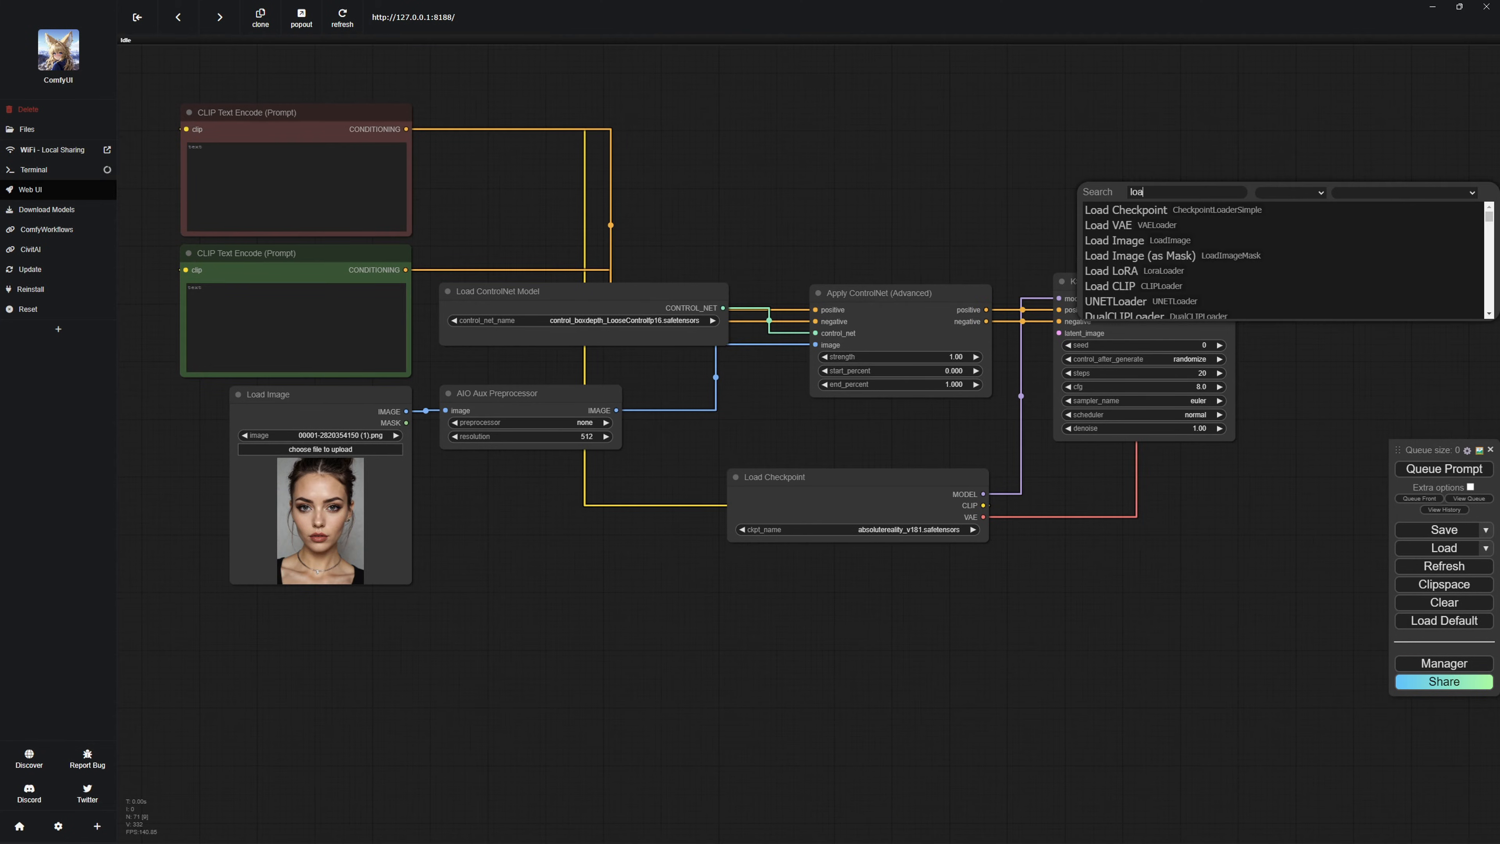
{"action": "left_click", "coordinate": [1129, 241]}
{"action": "key", "text": "Delete"}
Add a Preview Image node after VAE Decode and connect the decoded image to it.
{"action": "double_click", "coordinate": [1391, 224]}
{"action": "type", "text": "pre"}
{"action": "left_click", "coordinate": [1391, 298]}
{"action": "left_click_drag", "start_coordinate": [1262, 297], "coordinate": [1301, 308]}
{"action": "mouse_move", "coordinate": [1329, 291]}
{"action": "left_mouse_down"}
{"action": "mouse_move", "coordinate": [1322, 280]}
{"action": "mouse_move", "coordinate": [1354, 280]}
{"action": "left_mouse_up"}
{"action": "scroll", "coordinate": [1228, 352], "scroll_direction": "down", "scroll_amount": 1}
{"action": "left_click_drag", "start_coordinate": [1228, 352], "coordinate": [1351, 352]}
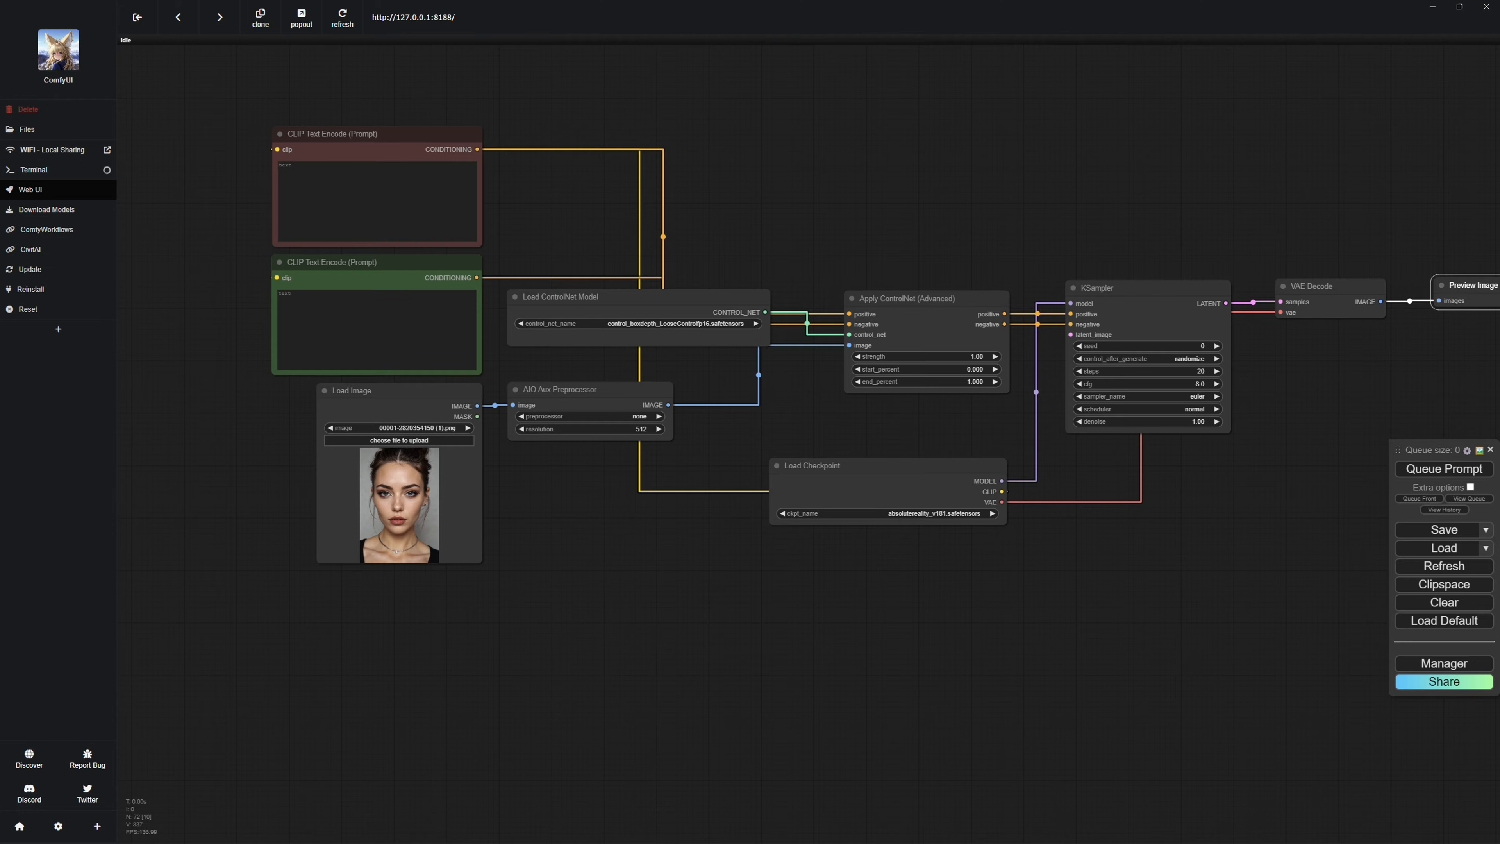
Review the checkpoint models available in the Load Checkpoint node without changing the selection.
{"action": "left_click", "coordinate": [898, 513]}
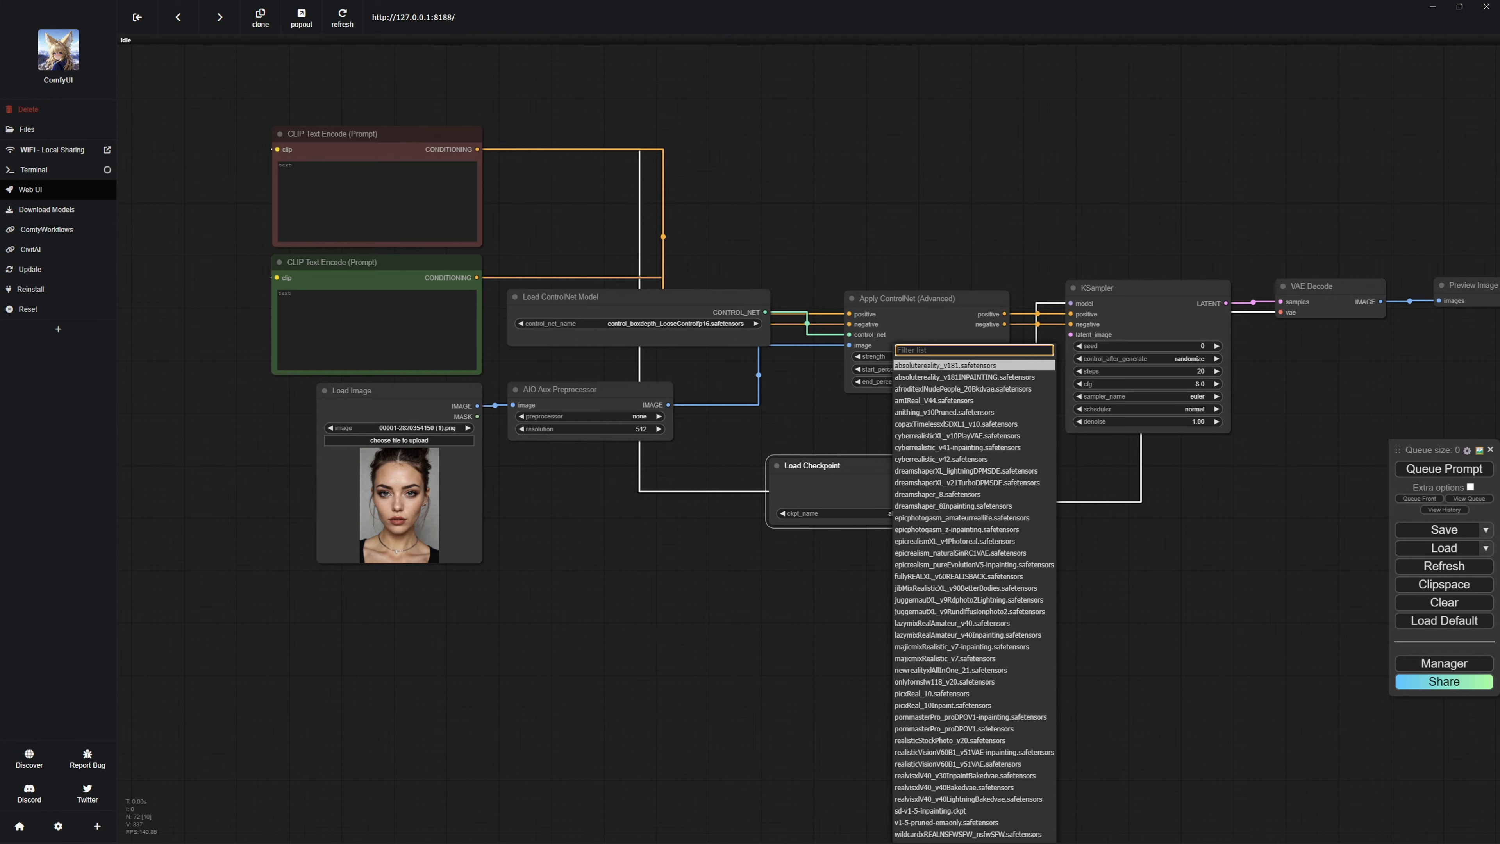
{"action": "left_click", "coordinate": [839, 430]}
{"action": "left_click_drag", "start_coordinate": [838, 430], "coordinate": [895, 443]}
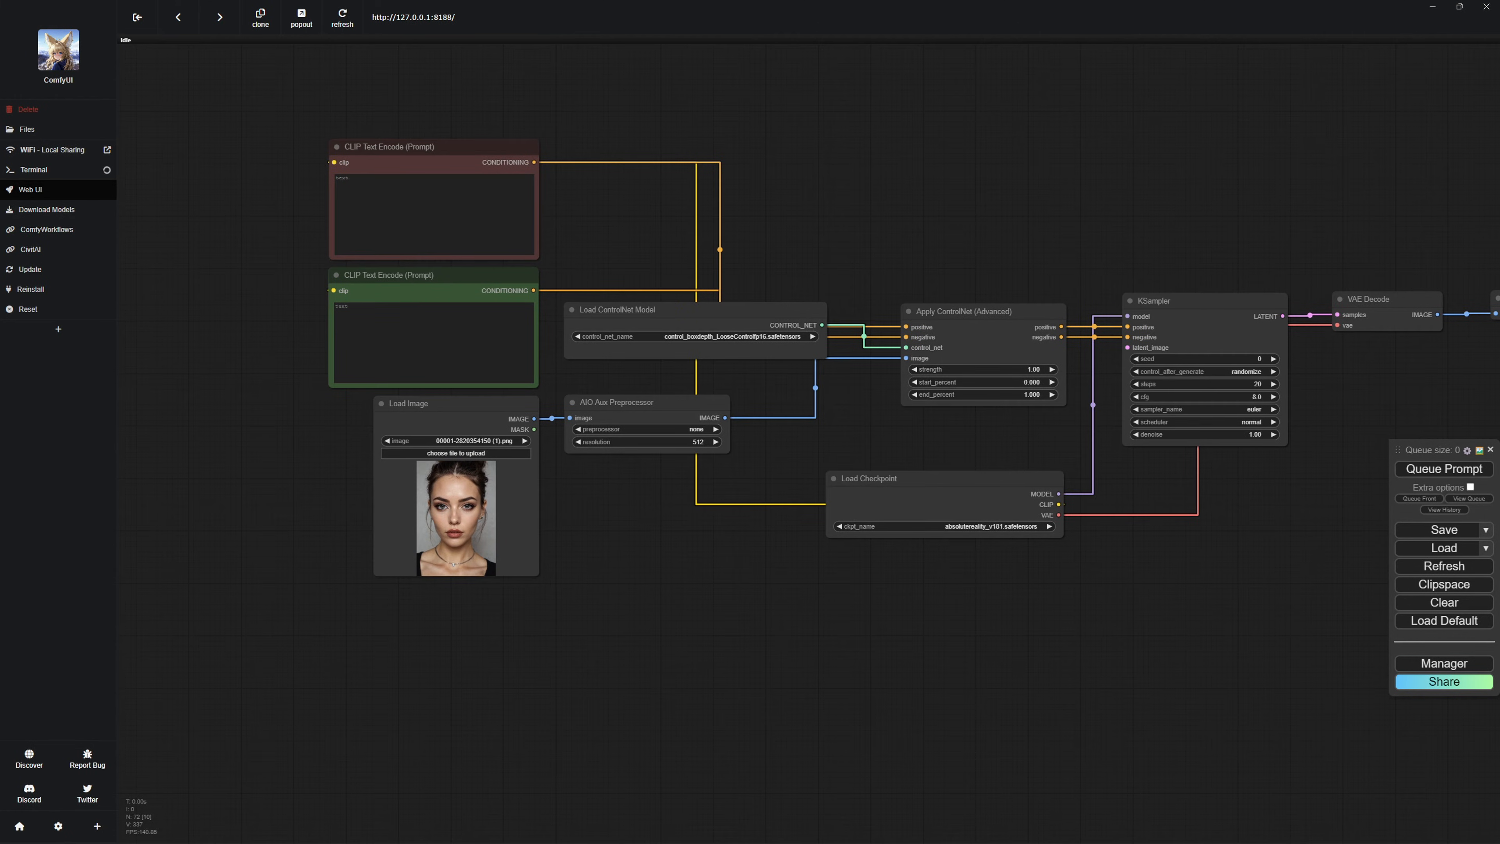
Set the ControlNet model to control_v11f1p_sd15_depth_fp16.safetensors and the preprocessor to MiDaS-DepthMapPreprocessor, widening the preprocessor node to fit.
{"action": "left_click", "coordinate": [733, 337]}
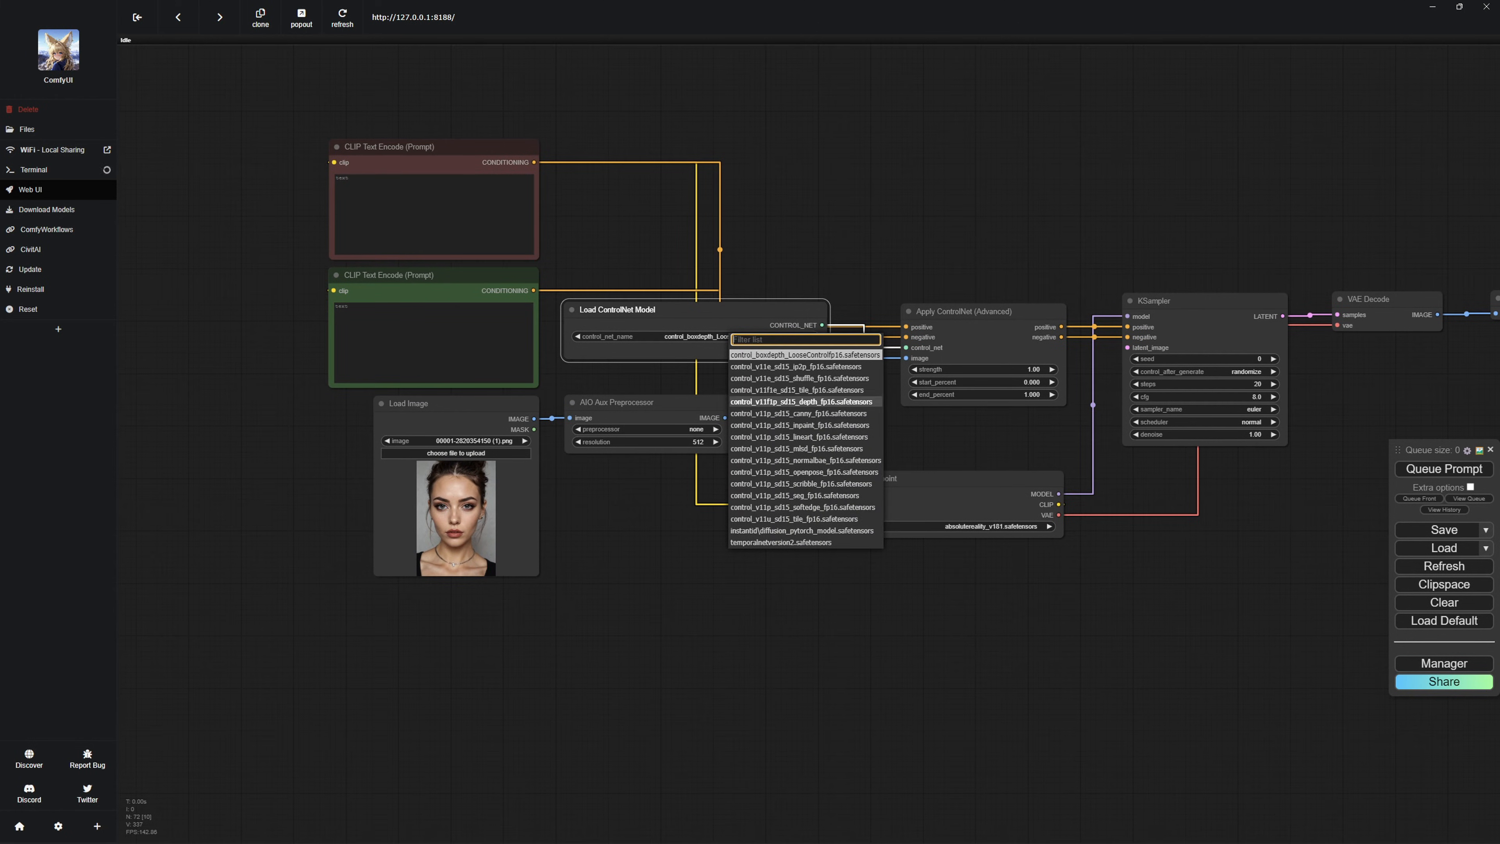
{"action": "left_click", "coordinate": [800, 402]}
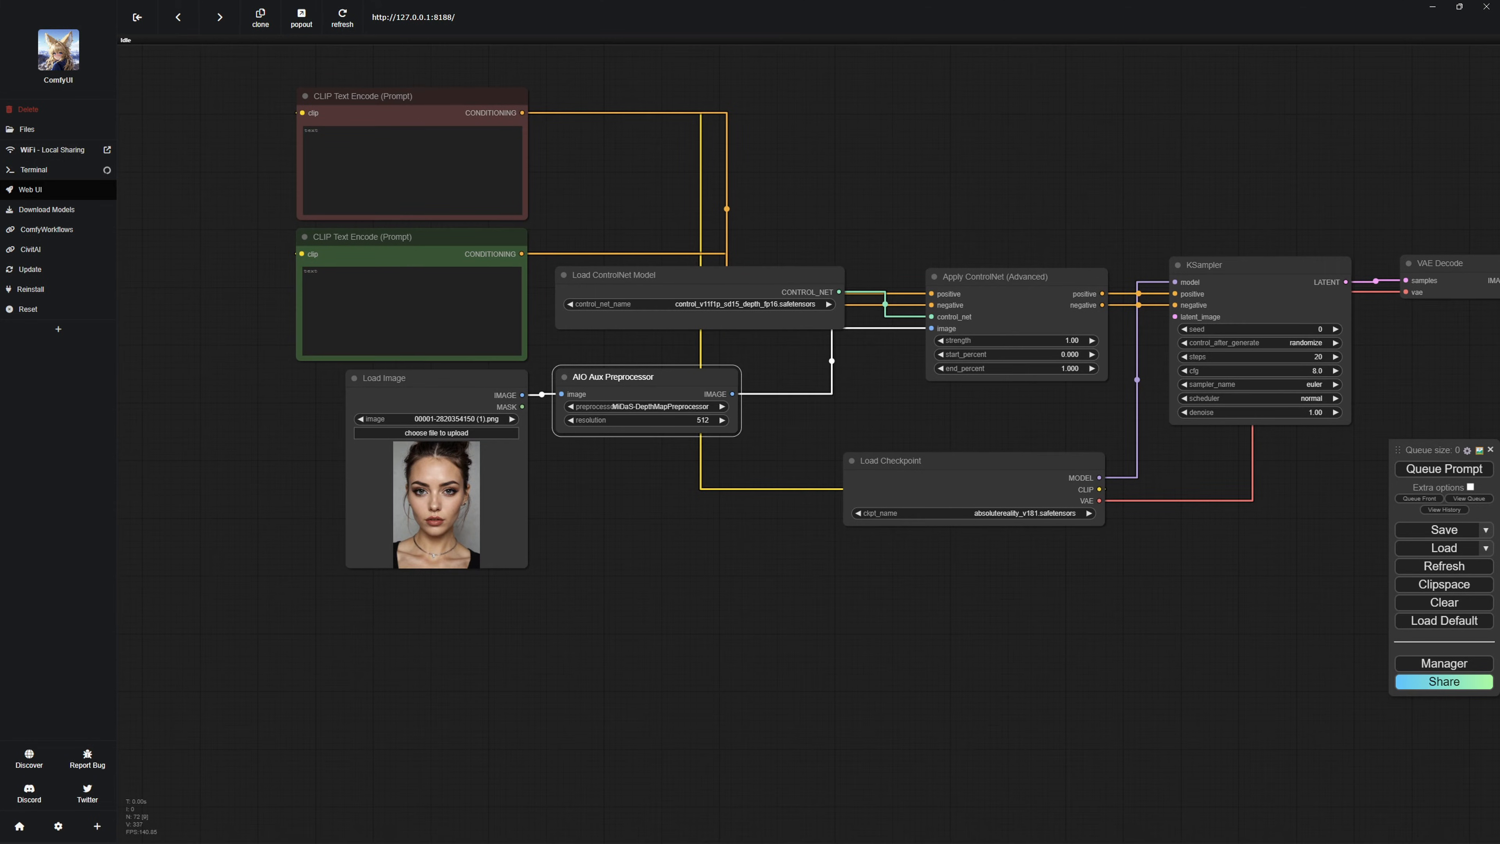
{"action": "left_click_drag", "start_coordinate": [736, 432], "coordinate": [759, 432]}
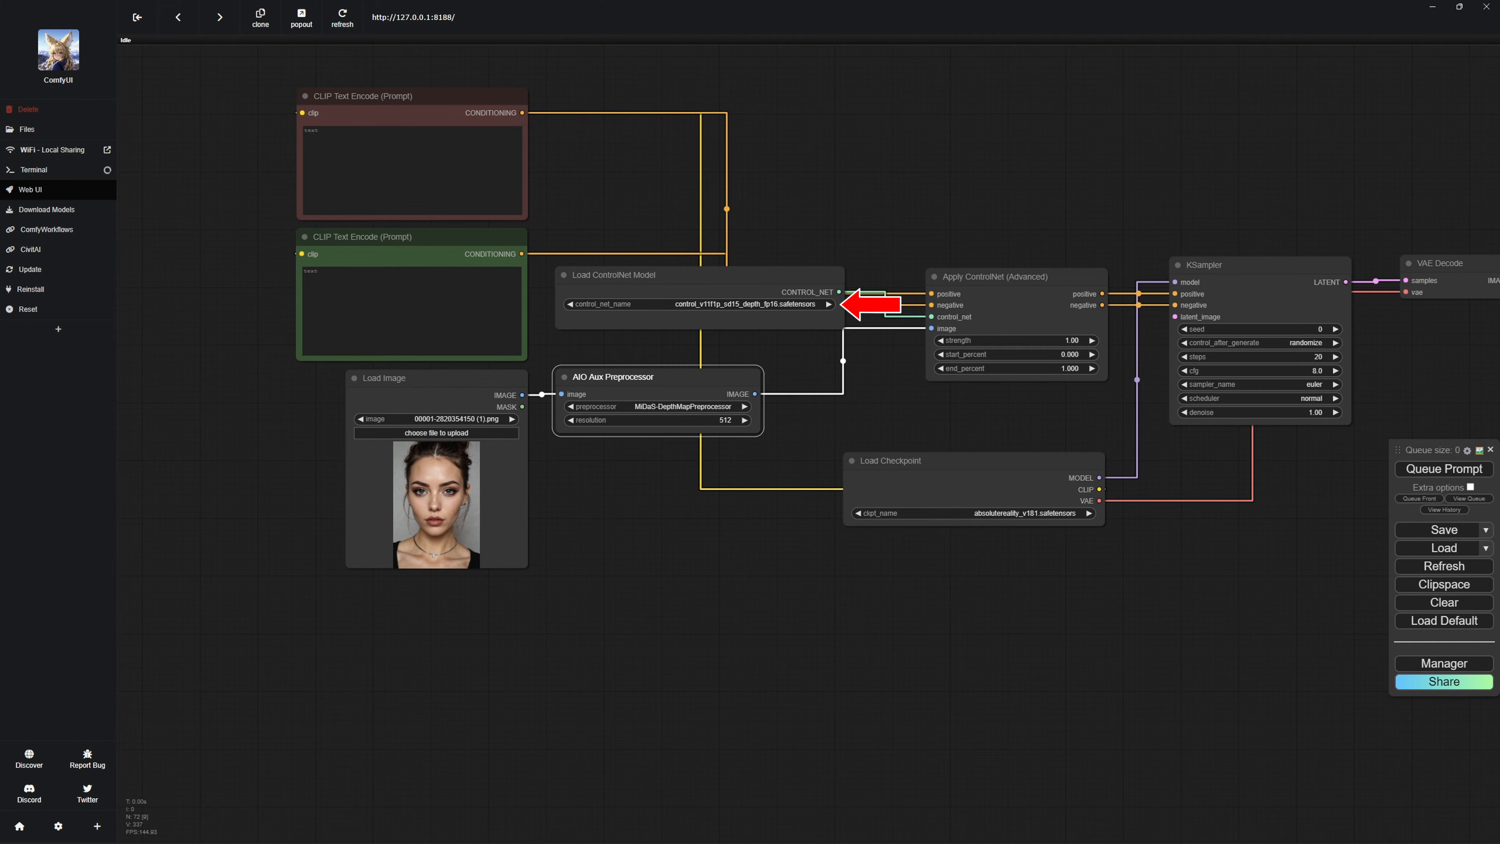
{"action": "left_click", "coordinate": [788, 457]}
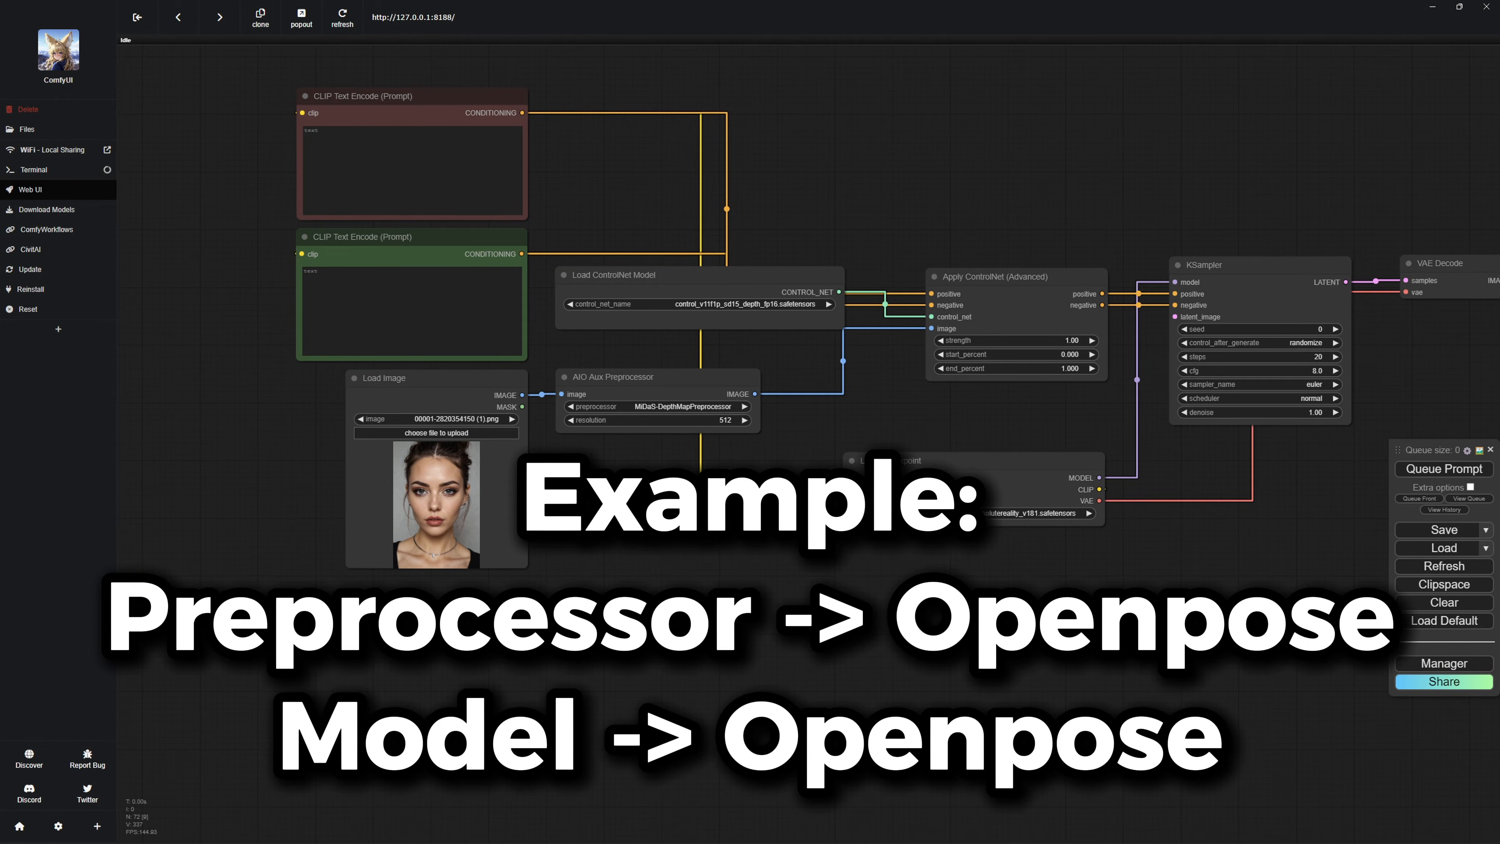
Add an Empty Latent Image node from the KSampler's latent_image input and place it below the Load Checkpoint node.
{"action": "left_click_drag", "start_coordinate": [1174, 317], "coordinate": [1087, 584]}
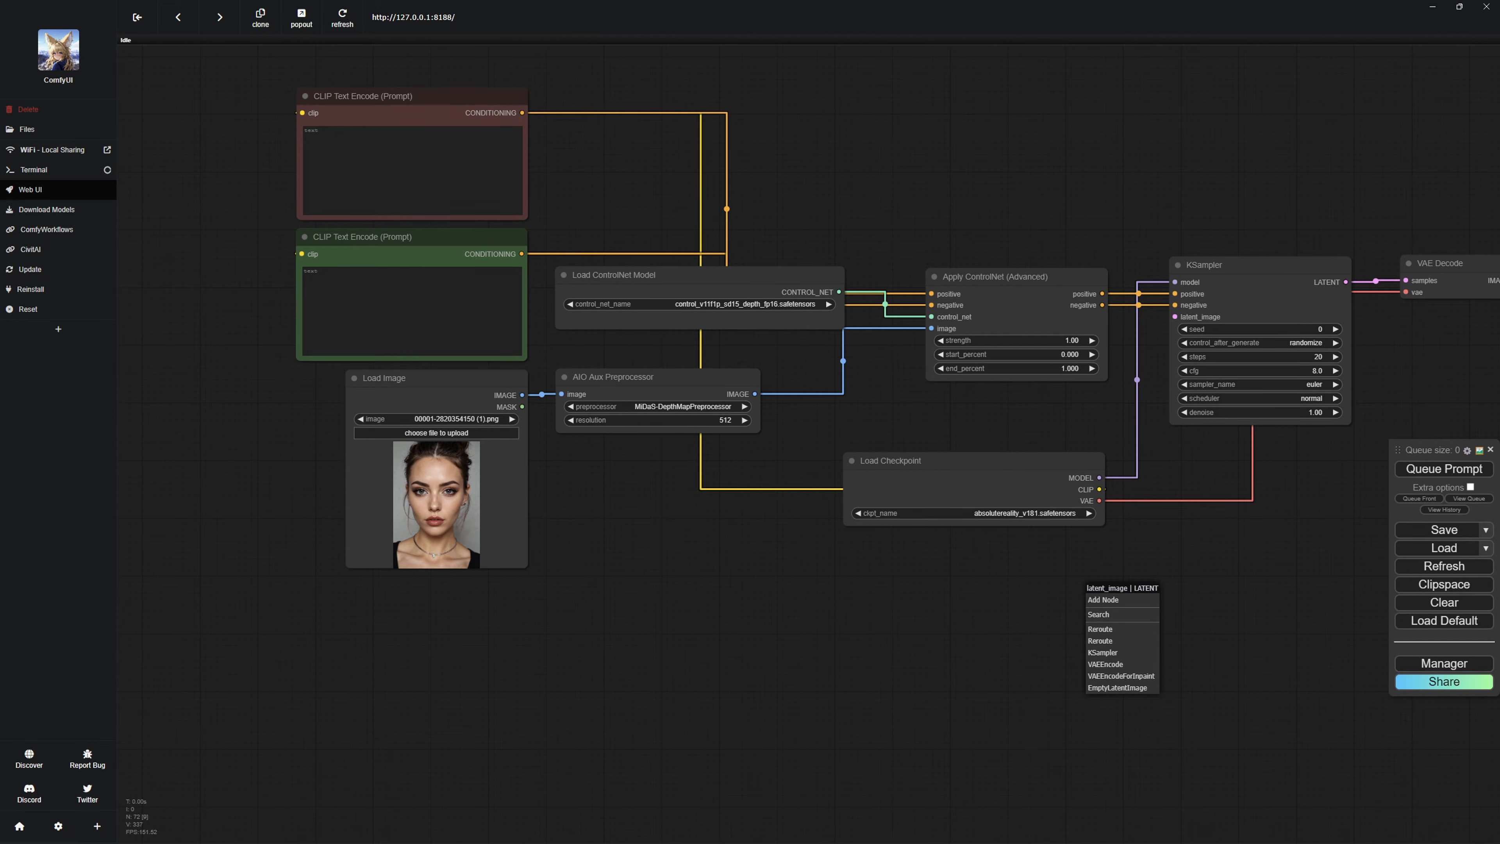
{"action": "left_click", "coordinate": [1117, 688]}
{"action": "left_click_drag", "start_coordinate": [1145, 591], "coordinate": [976, 545]}
{"action": "left_click", "coordinate": [974, 668]}
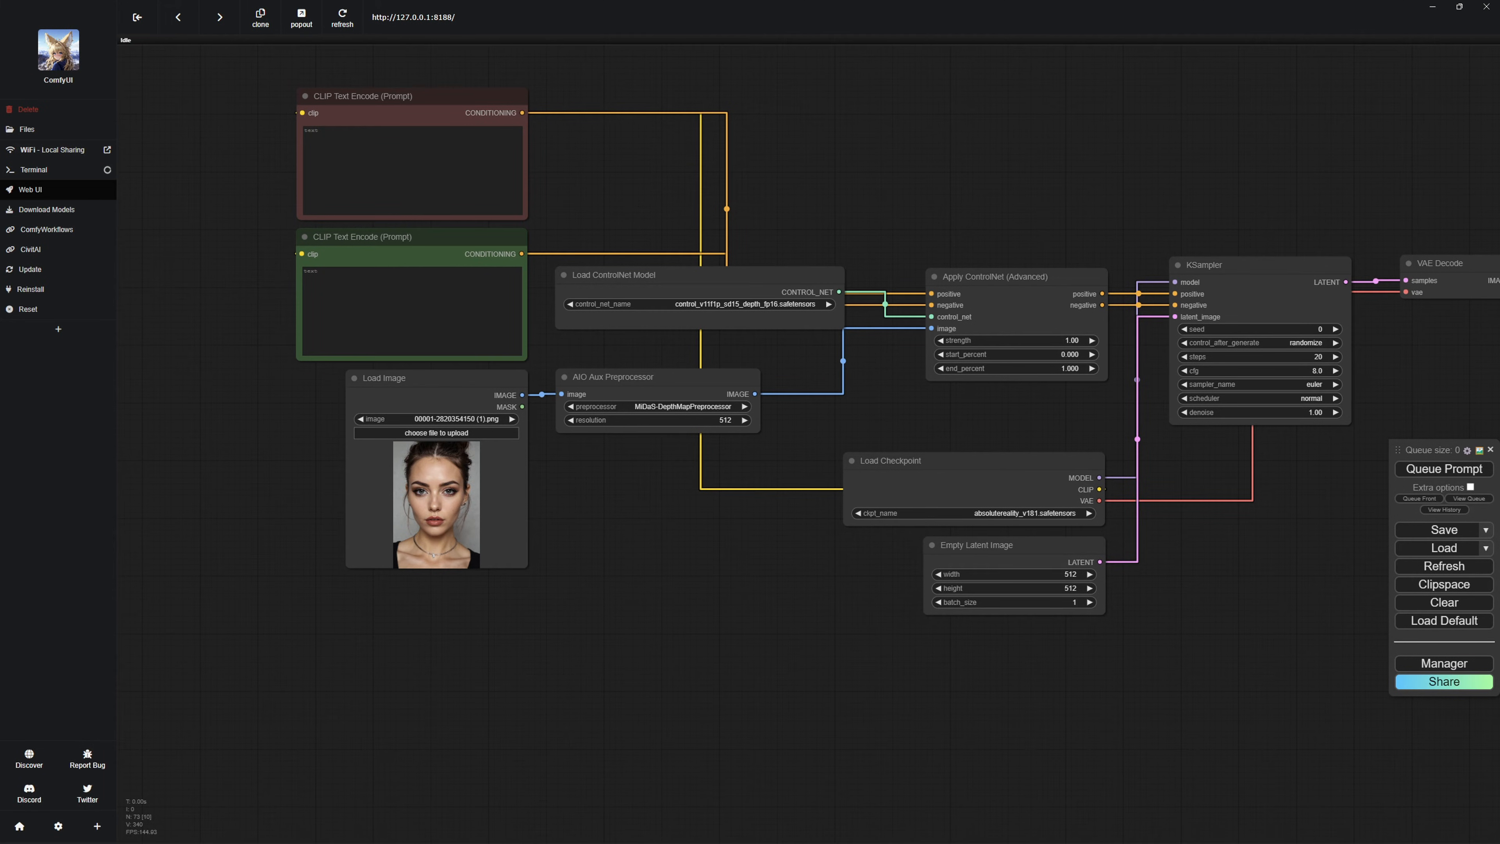
Examine the row of preprocessor previews to compare the depth, segmentation, line and pose maps of the same photo.
{"action": "scroll", "coordinate": [881, 588], "scroll_direction": "down", "scroll_amount": 1}
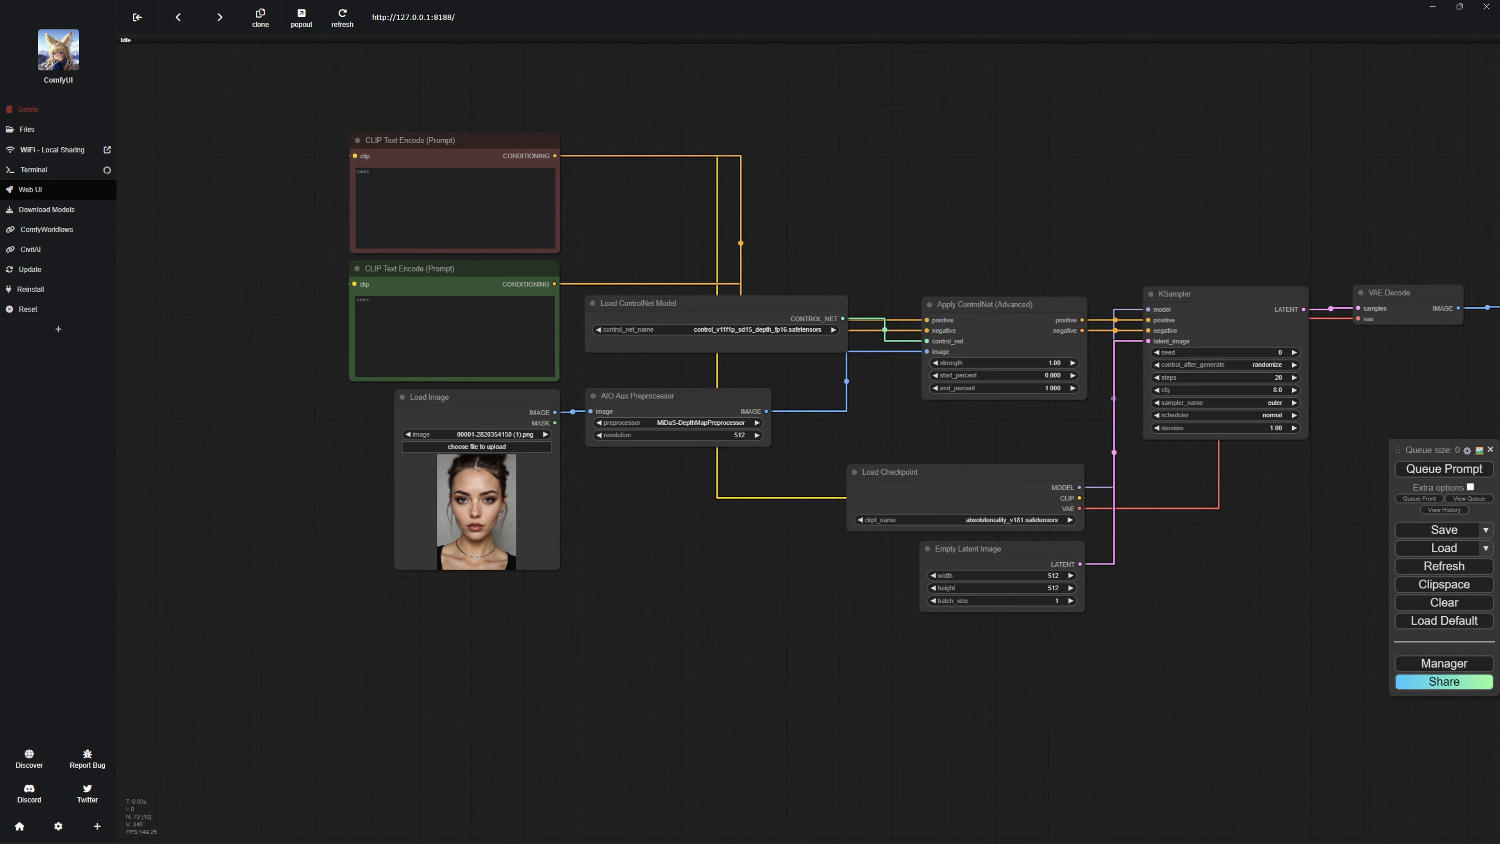
{"action": "left_click_drag", "start_coordinate": [881, 589], "coordinate": [728, 593]}
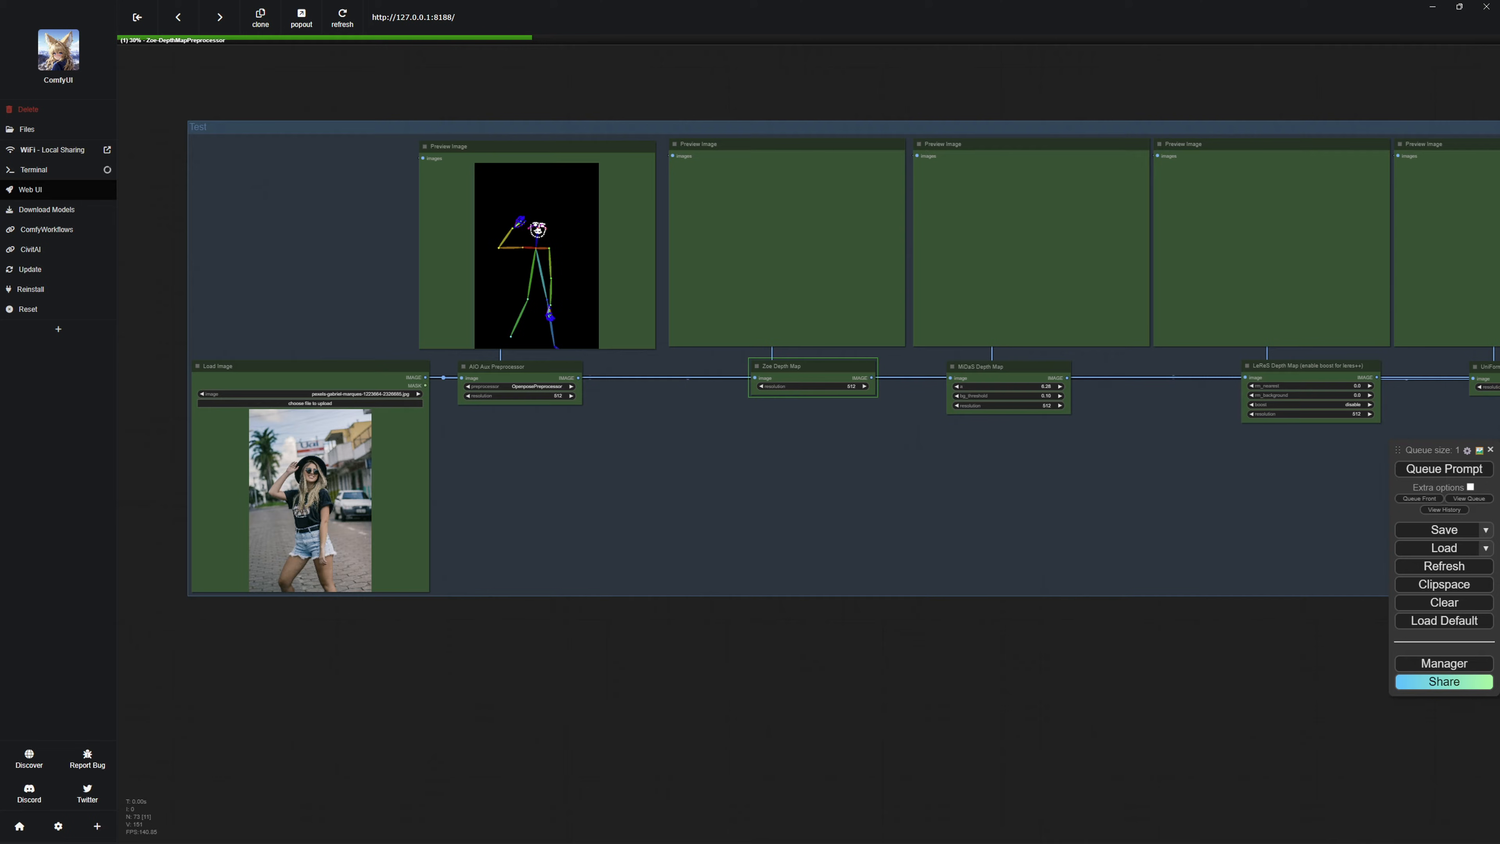
{"action": "left_click_drag", "start_coordinate": [827, 508], "coordinate": [789, 523]}
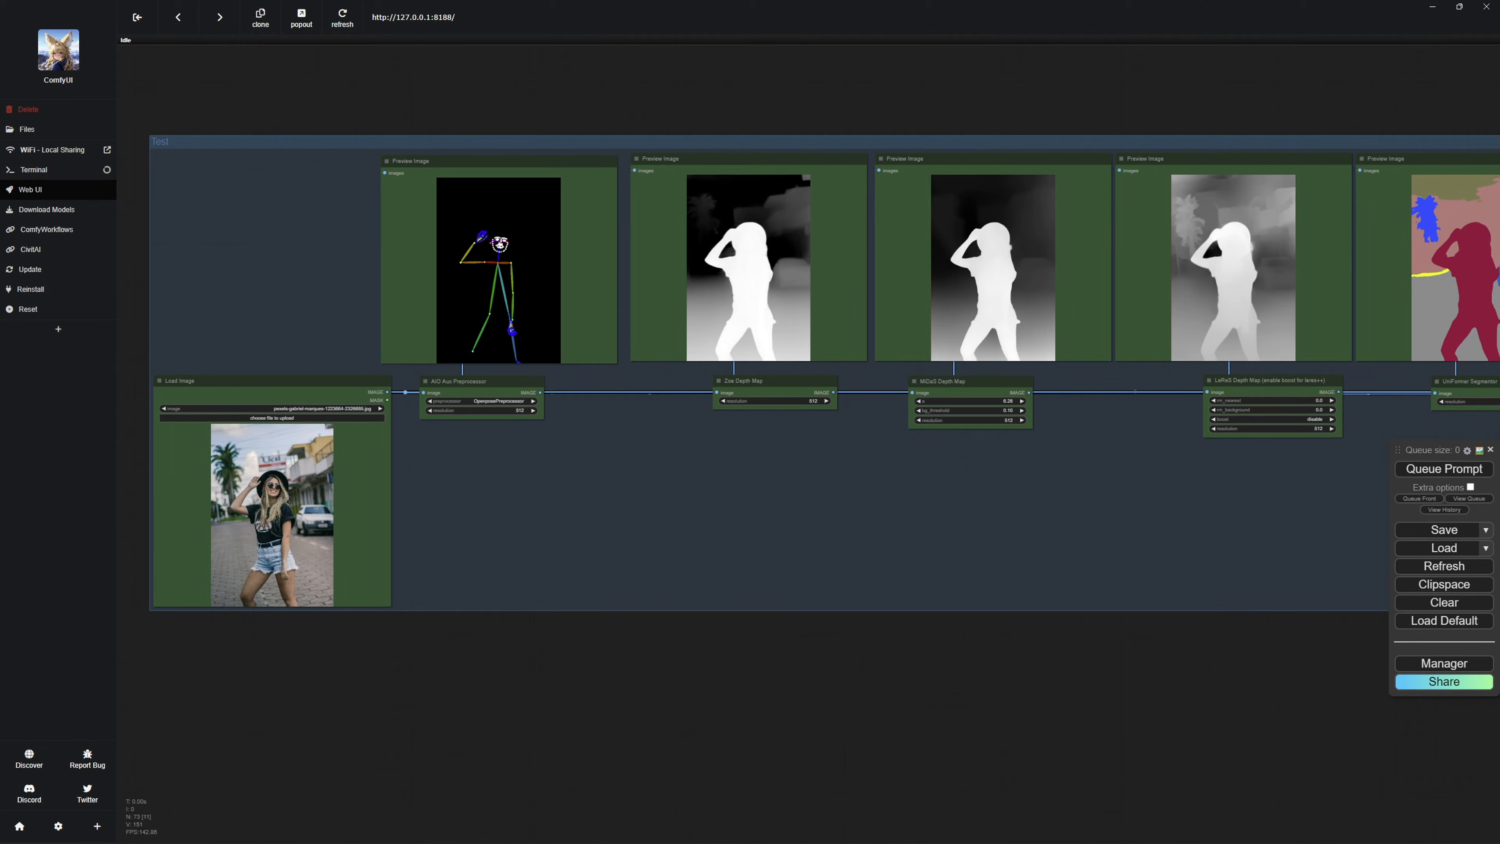
{"action": "left_click_drag", "start_coordinate": [885, 514], "coordinate": [123, 512]}
{"action": "left_click_drag", "start_coordinate": [767, 519], "coordinate": [434, 525]}
{"action": "left_click_drag", "start_coordinate": [827, 520], "coordinate": [341, 509]}
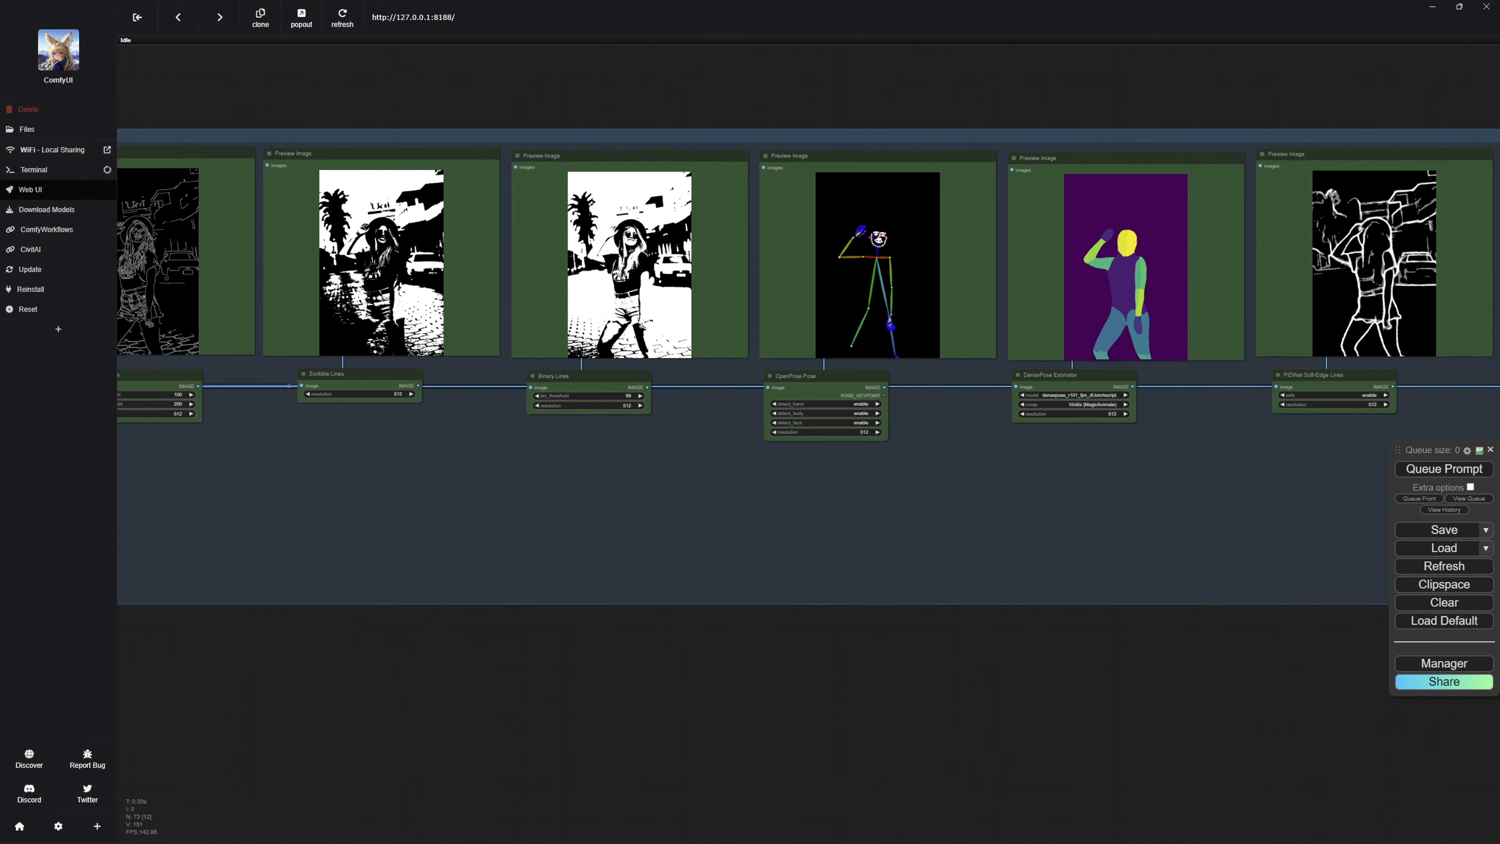
{"action": "left_click_drag", "start_coordinate": [768, 520], "coordinate": [537, 516]}
{"action": "mouse_move", "coordinate": [945, 503]}
{"action": "left_mouse_down"}
{"action": "mouse_move", "coordinate": [307, 483]}
{"action": "mouse_move", "coordinate": [611, 490]}
{"action": "mouse_move", "coordinate": [1116, 468]}
{"action": "left_mouse_up"}
{"action": "scroll", "coordinate": [609, 467], "scroll_direction": "down", "scroll_amount": 5}
{"action": "scroll", "coordinate": [1151, 355], "scroll_direction": "down", "scroll_amount": 5}
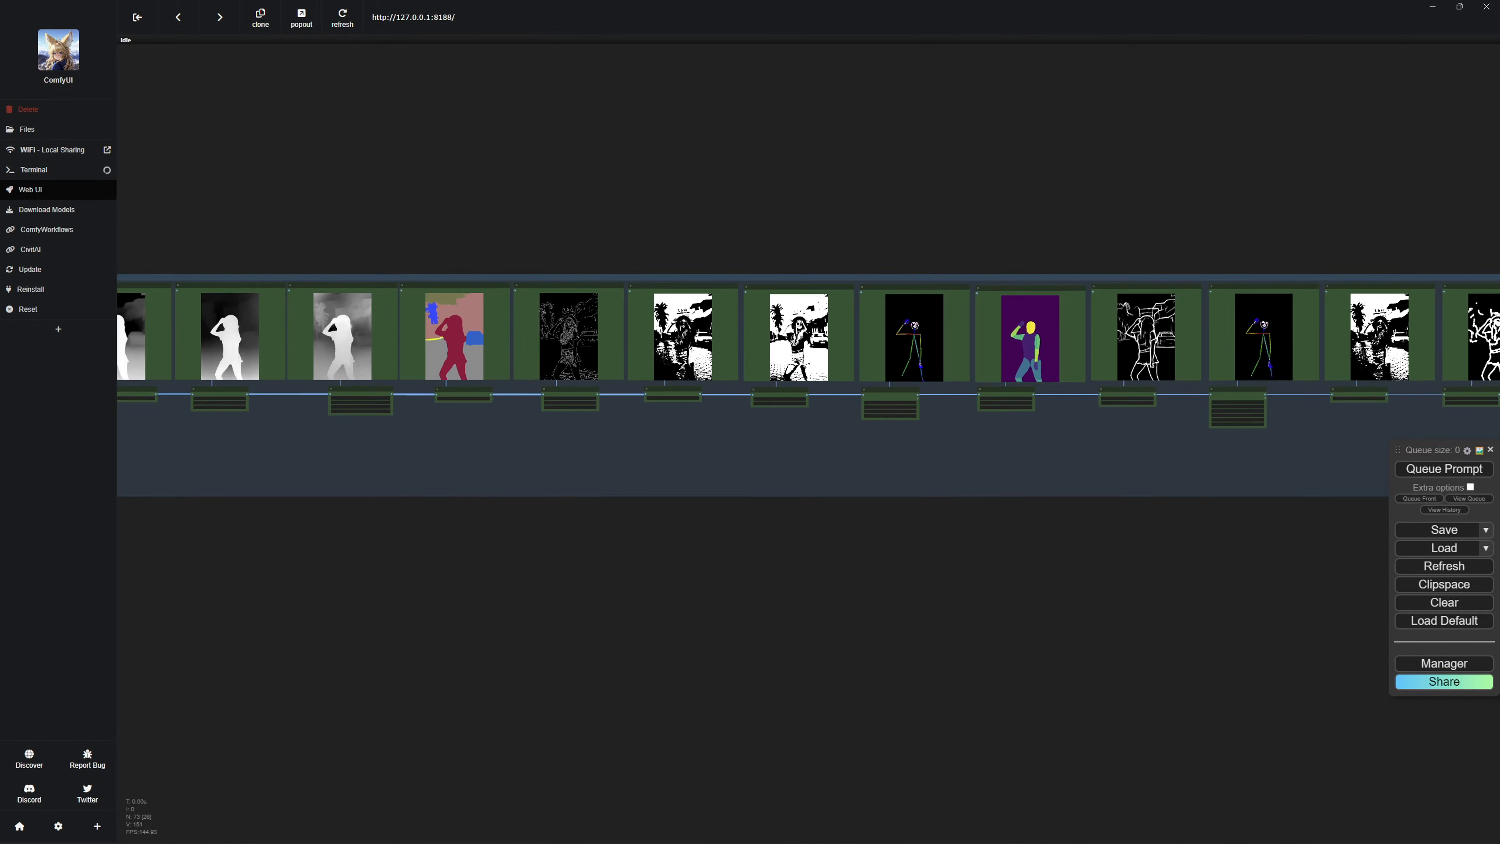
{"action": "left_click_drag", "start_coordinate": [1116, 485], "coordinate": [1120, 468]}
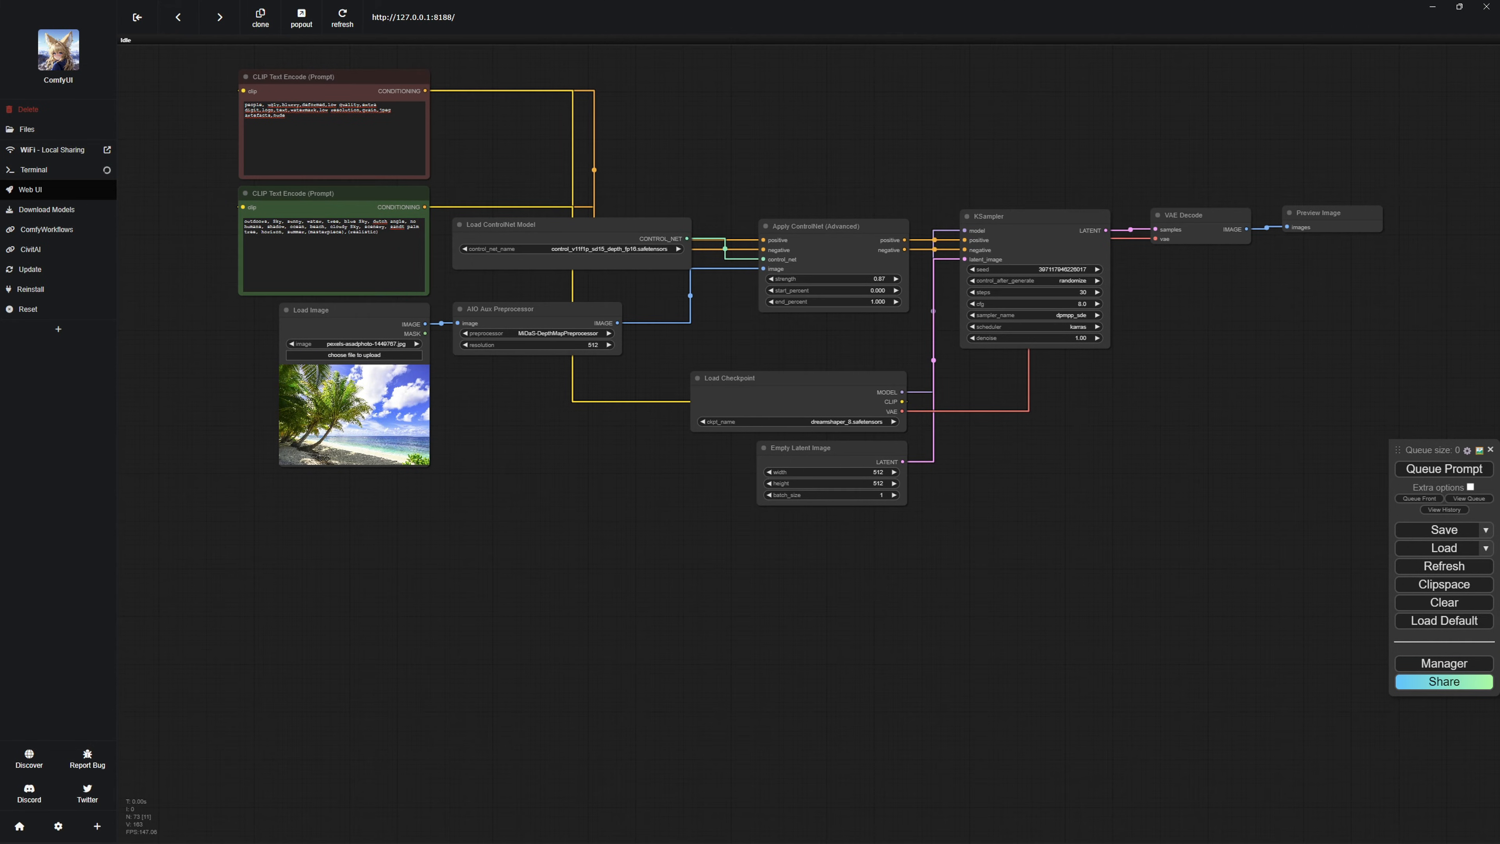
Inspect the finished workflow's input image, preprocessor, Apply ControlNet strength and checkpoint settings.
{"action": "left_click", "coordinate": [355, 385]}
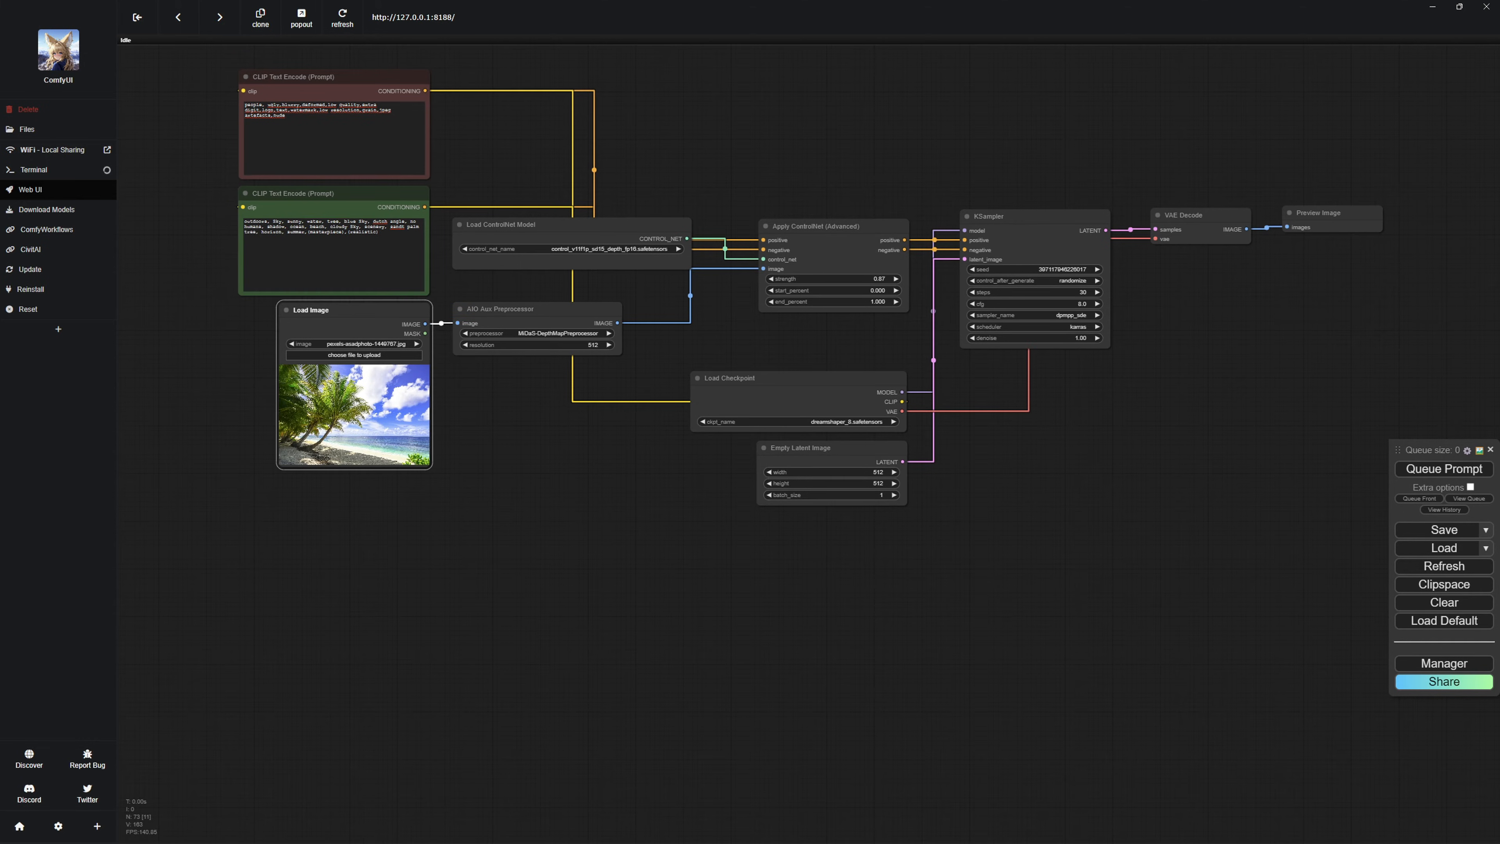
{"action": "left_click", "coordinate": [502, 472]}
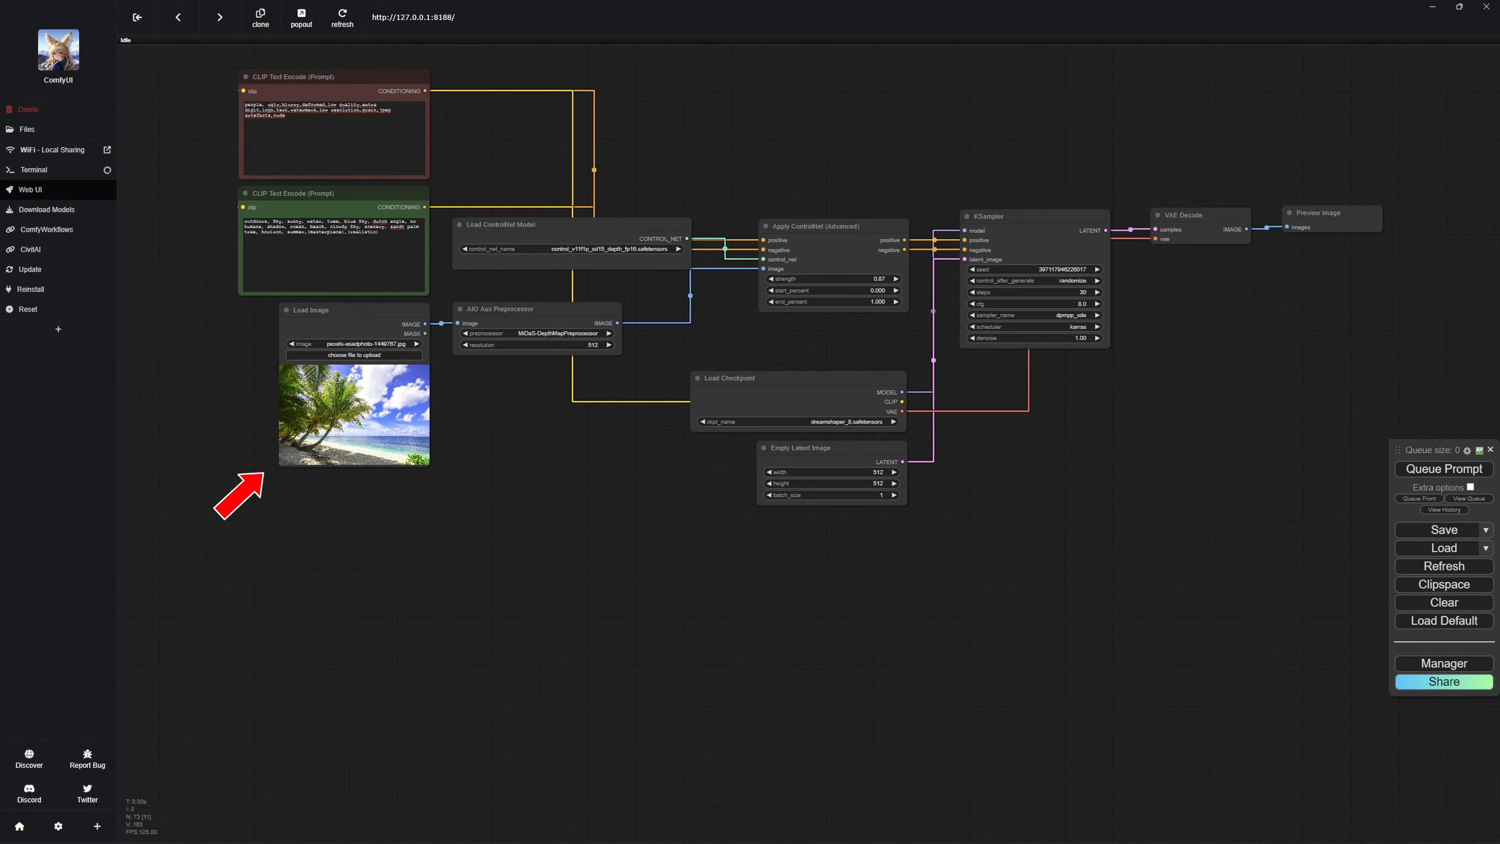
{"action": "left_click", "coordinate": [532, 310]}
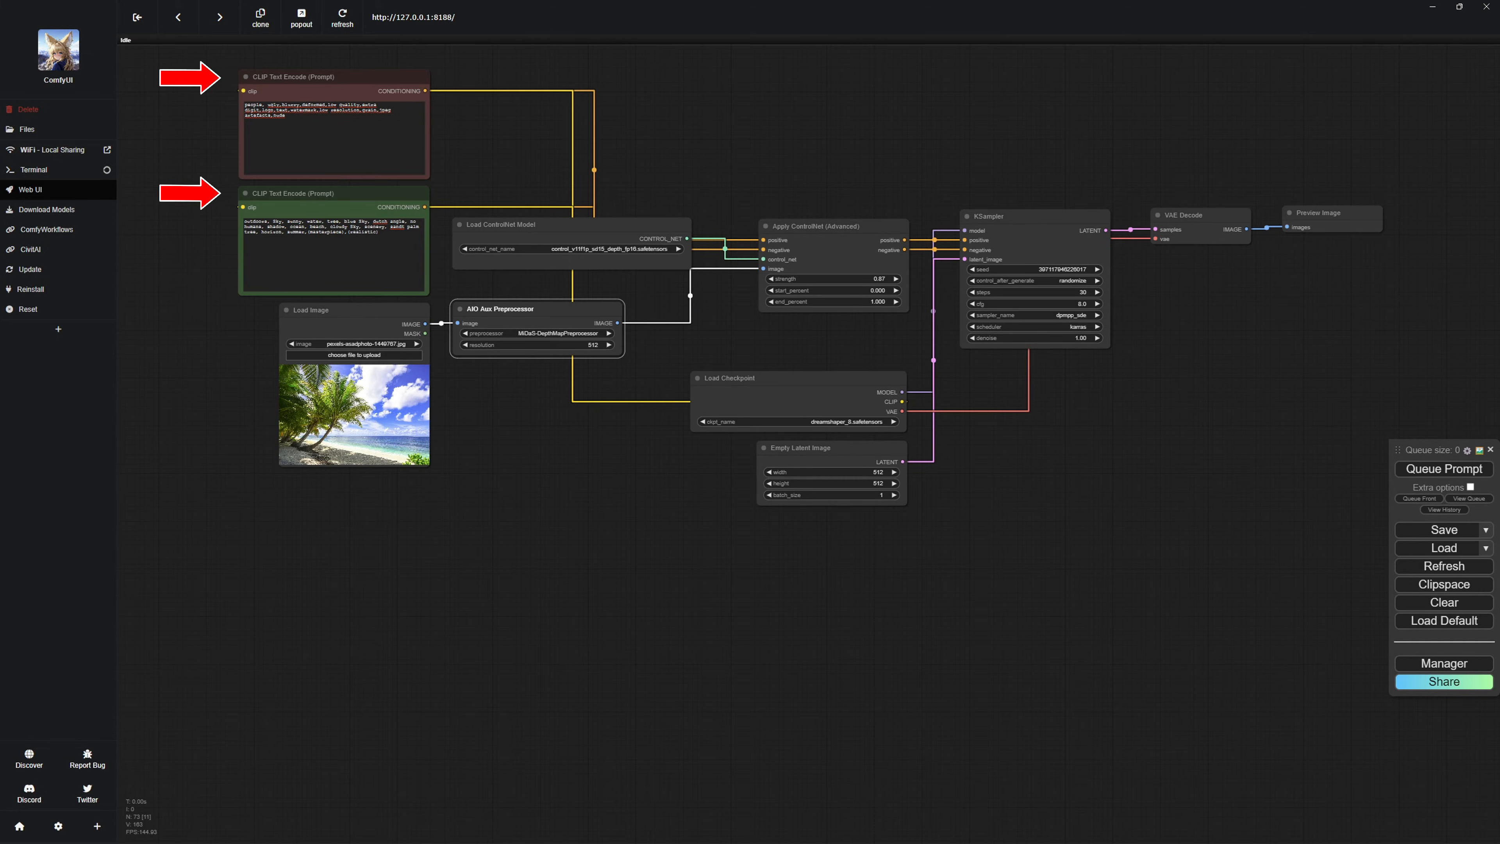
{"action": "left_click", "coordinate": [873, 278]}
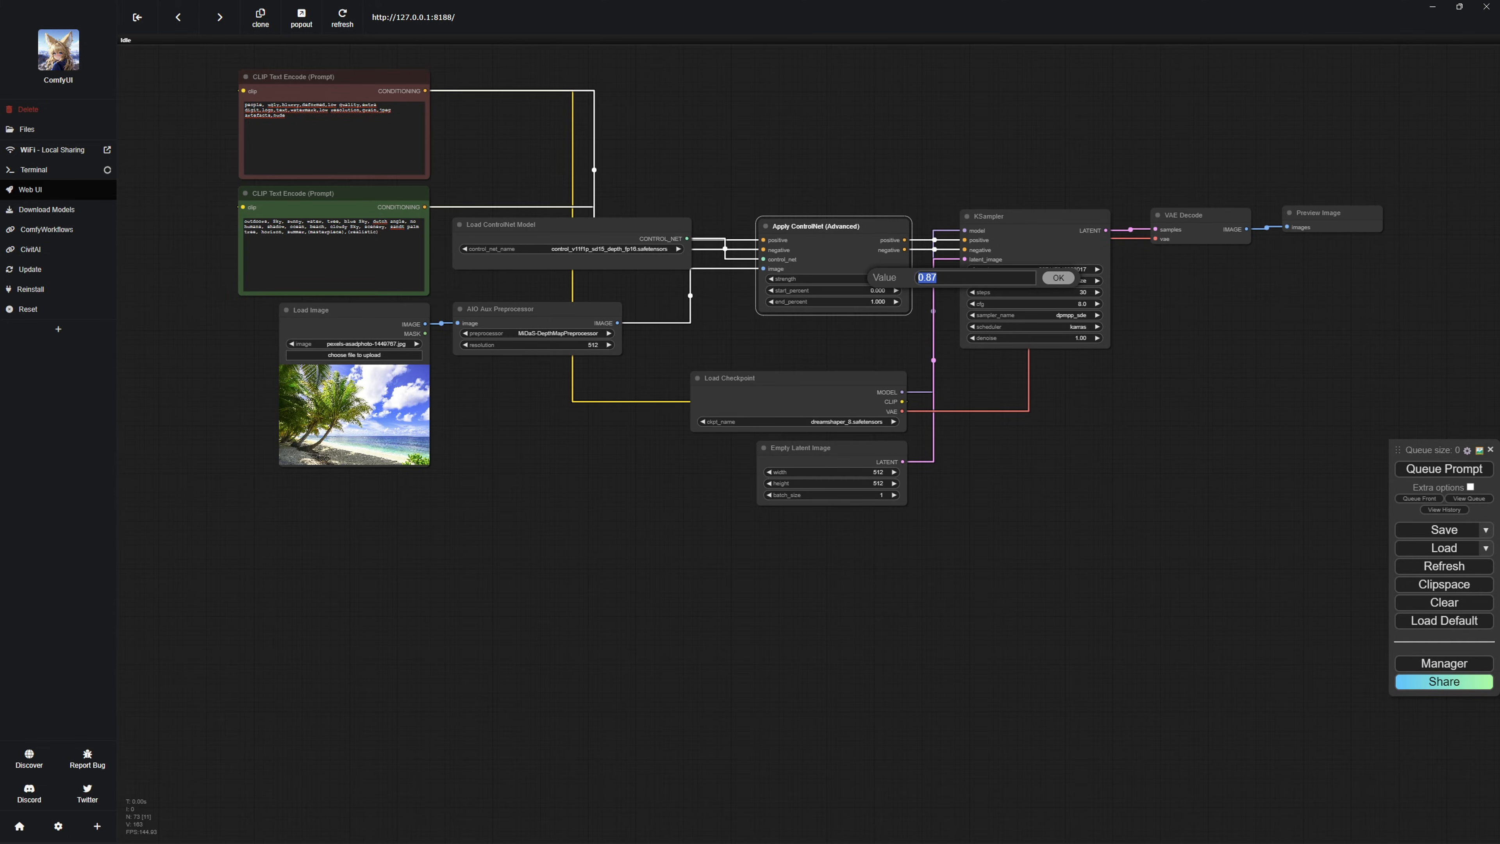
{"action": "key", "text": "Return"}
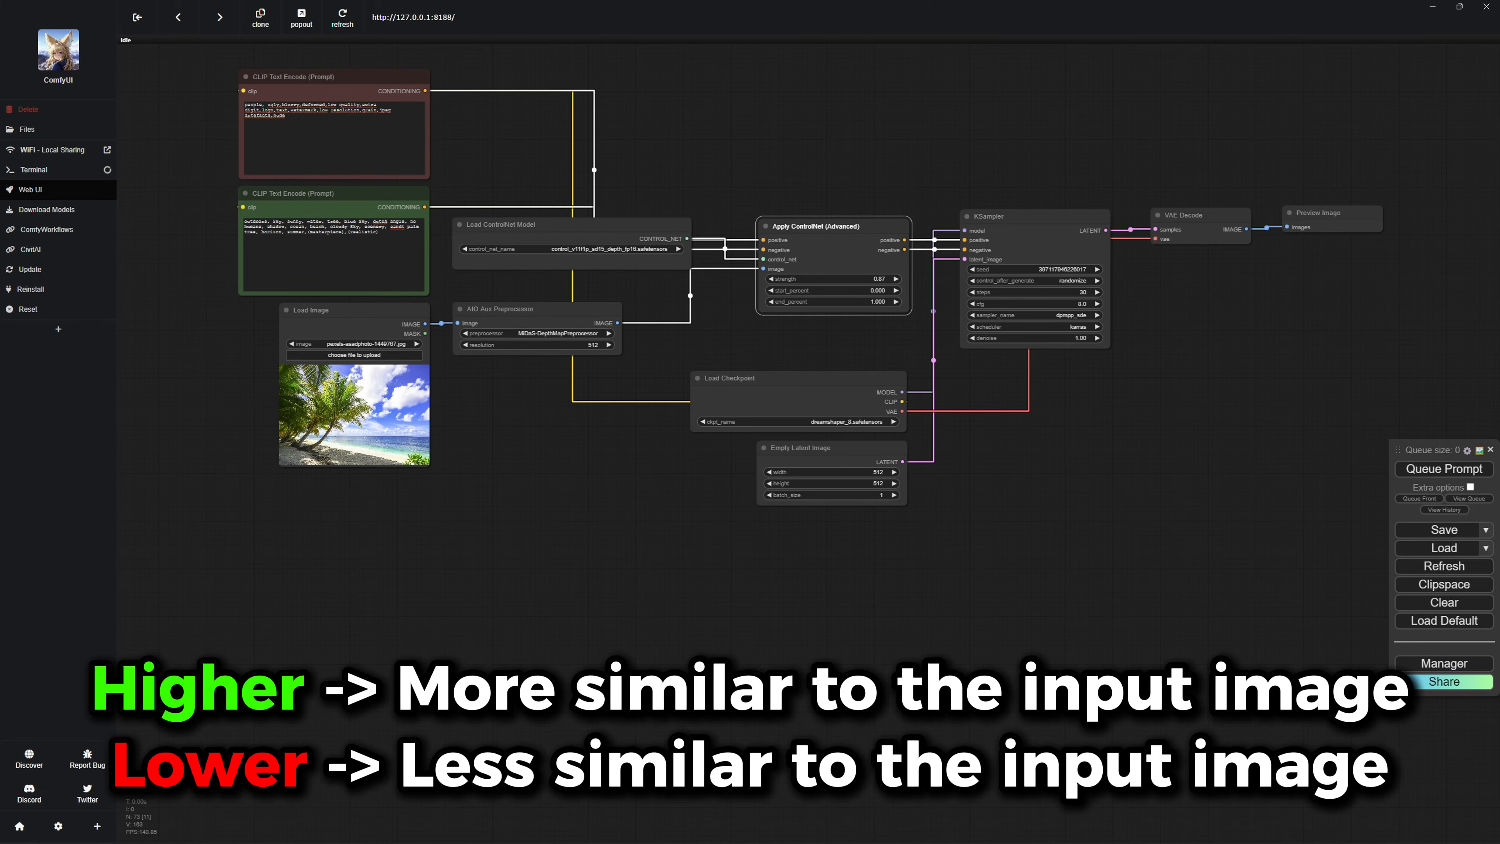
{"action": "left_click", "coordinate": [866, 422]}
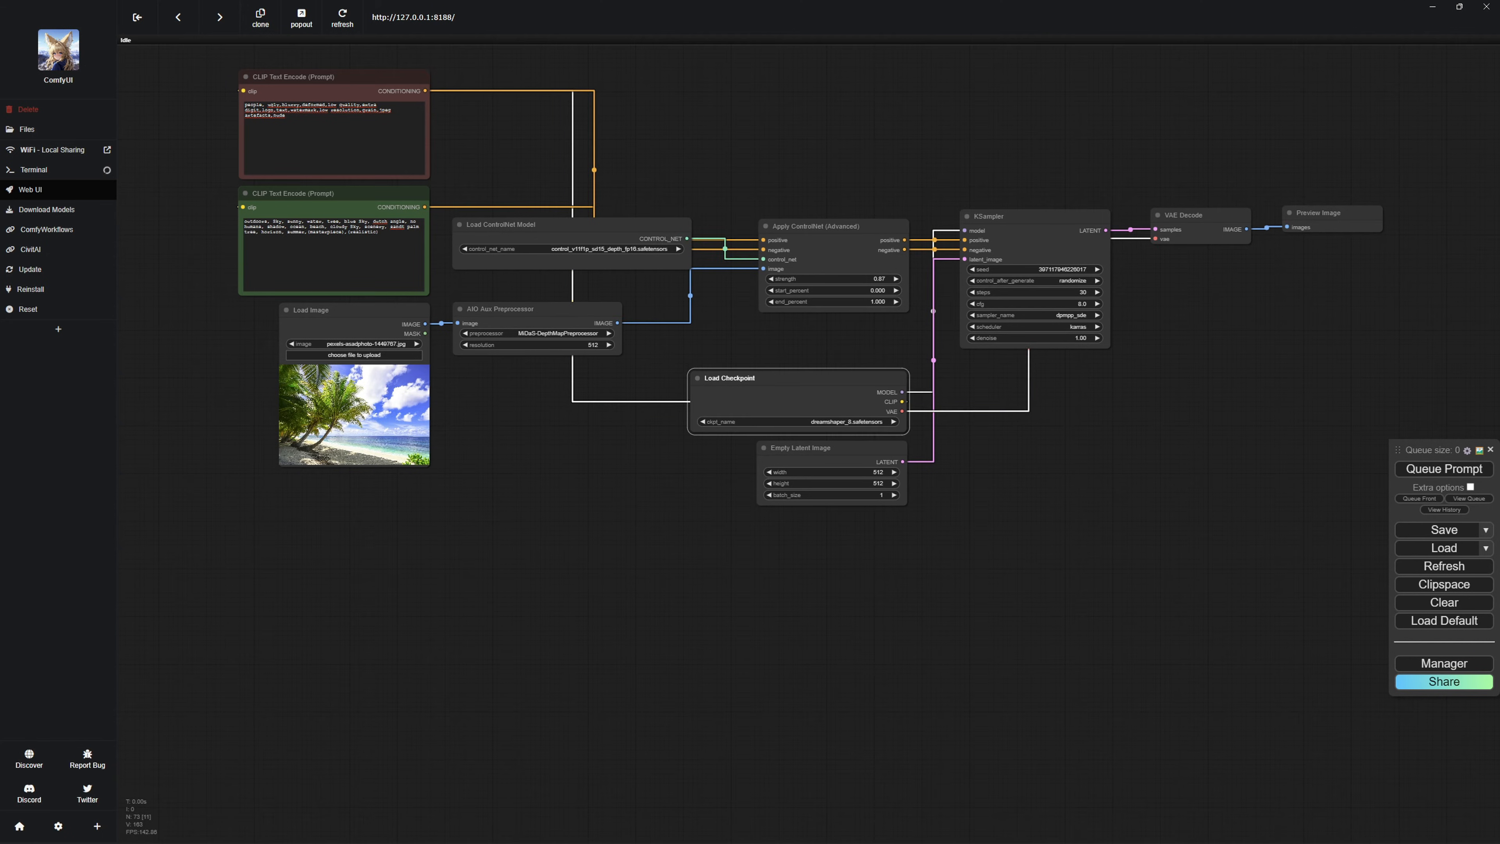
Duplicate the Preview Image node, connect it to the AIO Aux Preprocessor's image output, and place it below the VAE Decode node.
{"action": "left_click", "coordinate": [832, 540]}
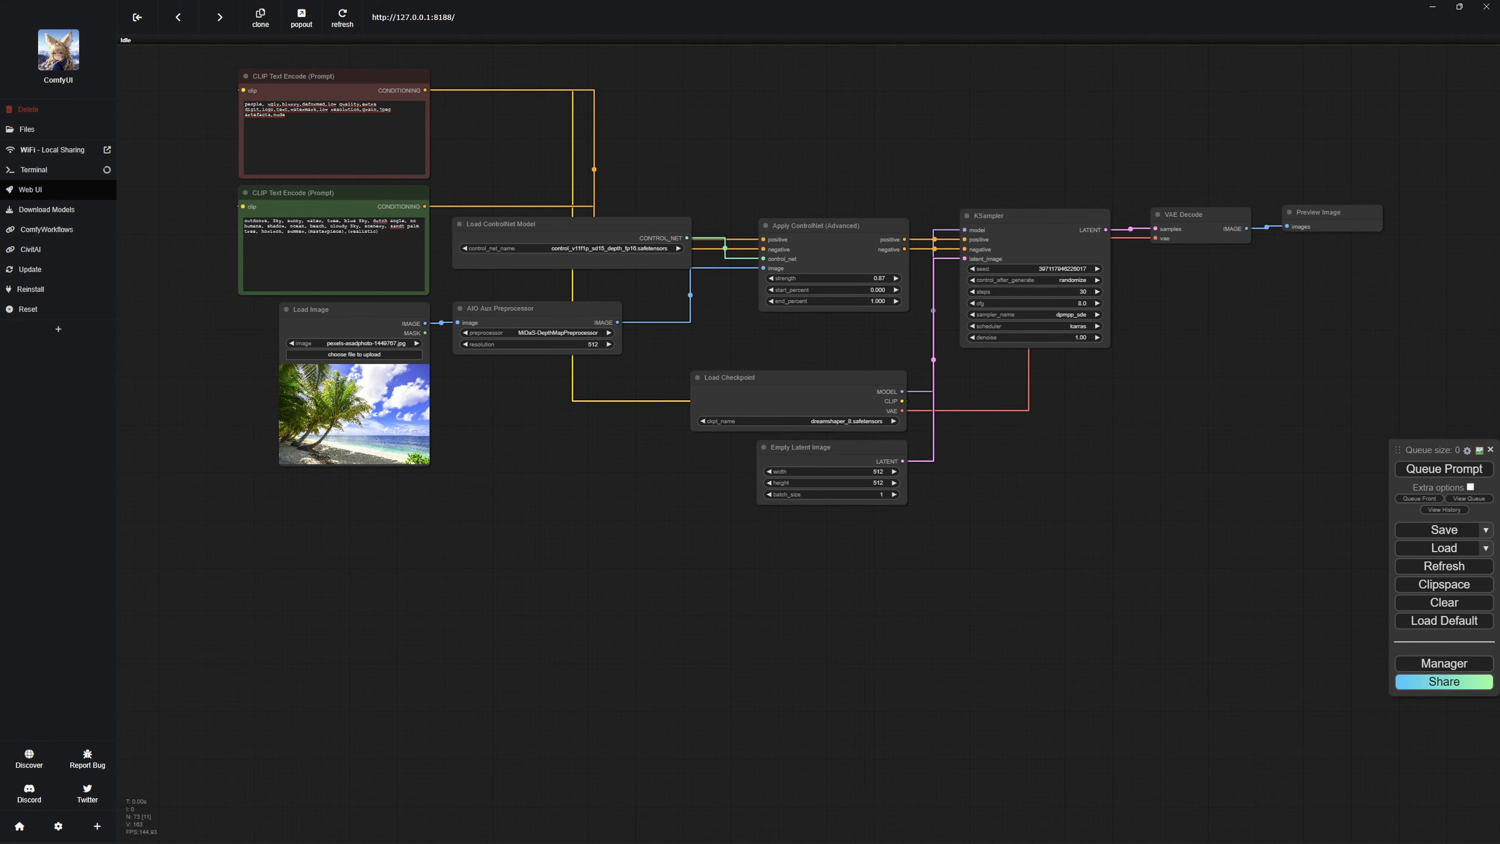
{"action": "left_click", "coordinate": [1323, 213]}
{"action": "left_click_drag", "start_coordinate": [617, 323], "coordinate": [674, 633]}
{"action": "left_click", "coordinate": [582, 605]}
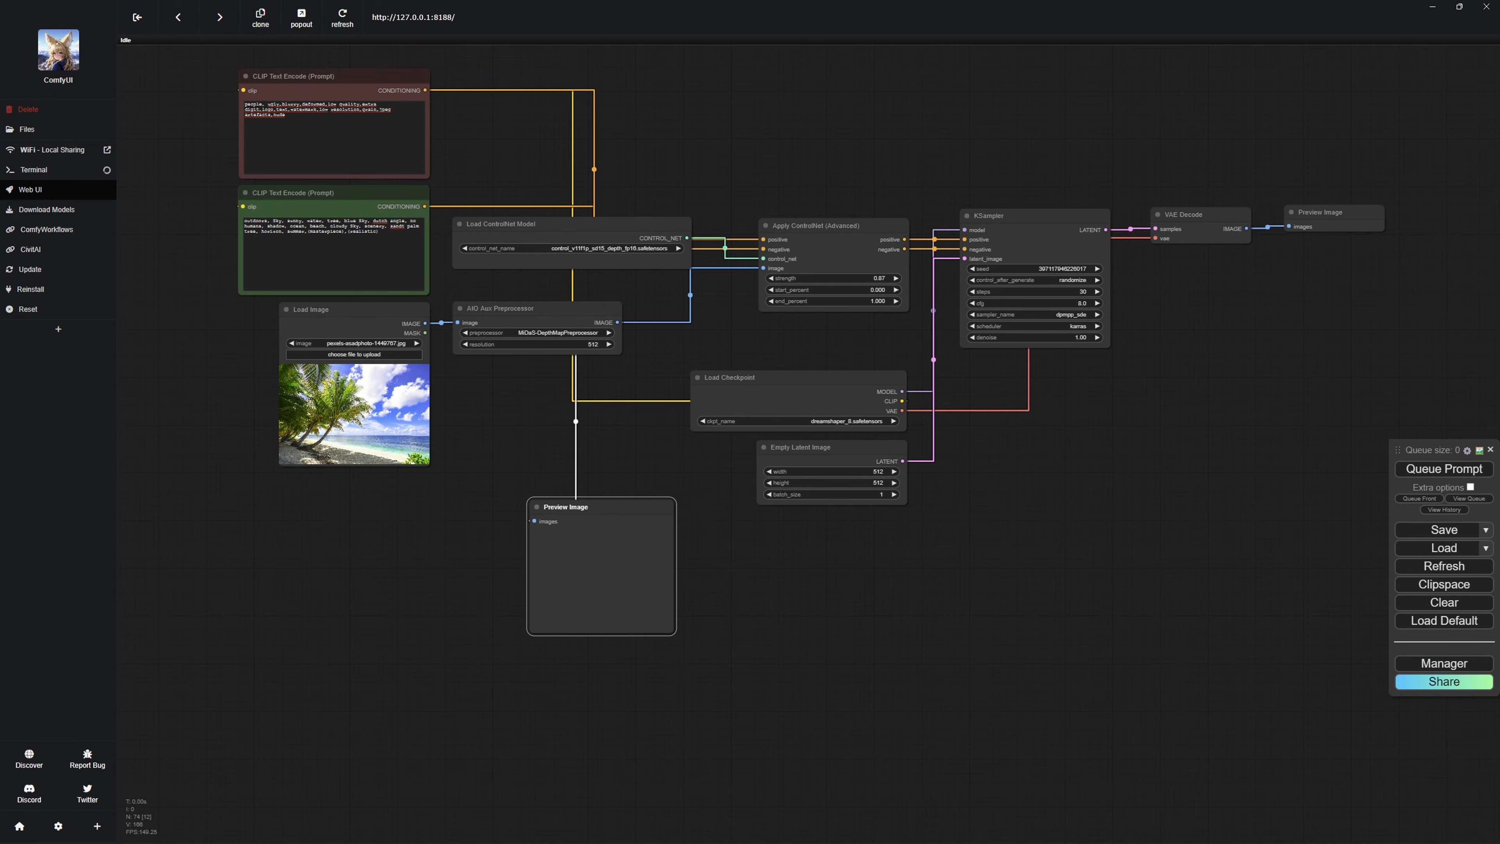
{"action": "left_click_drag", "start_coordinate": [602, 556], "coordinate": [1227, 440]}
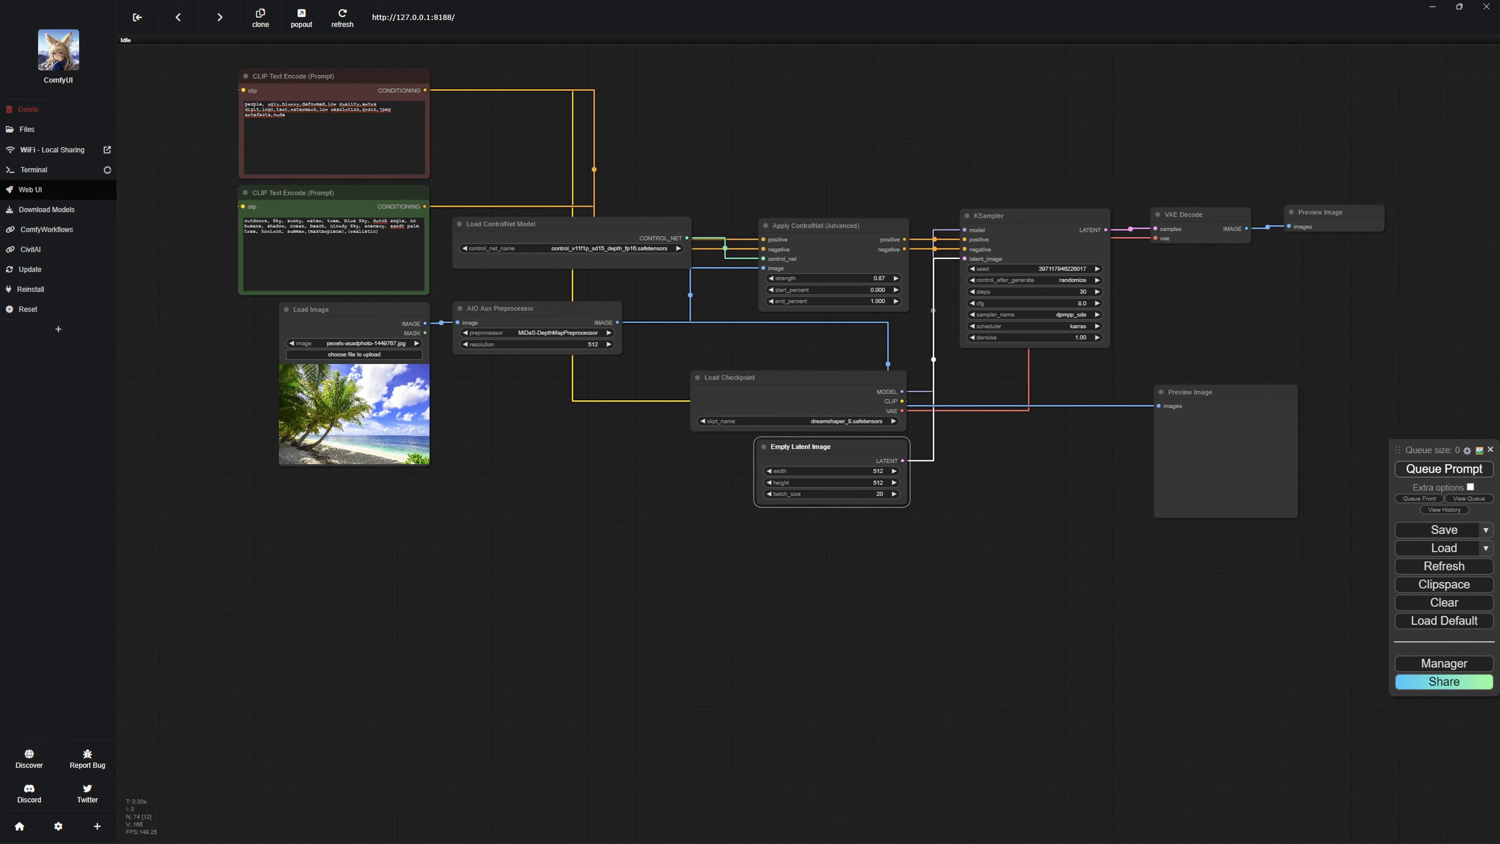
Queue the prompt with an Empty Latent Image batch size of 20 and inspect the palm beach depth map preview.
{"action": "key", "text": "ctrl+Return"}
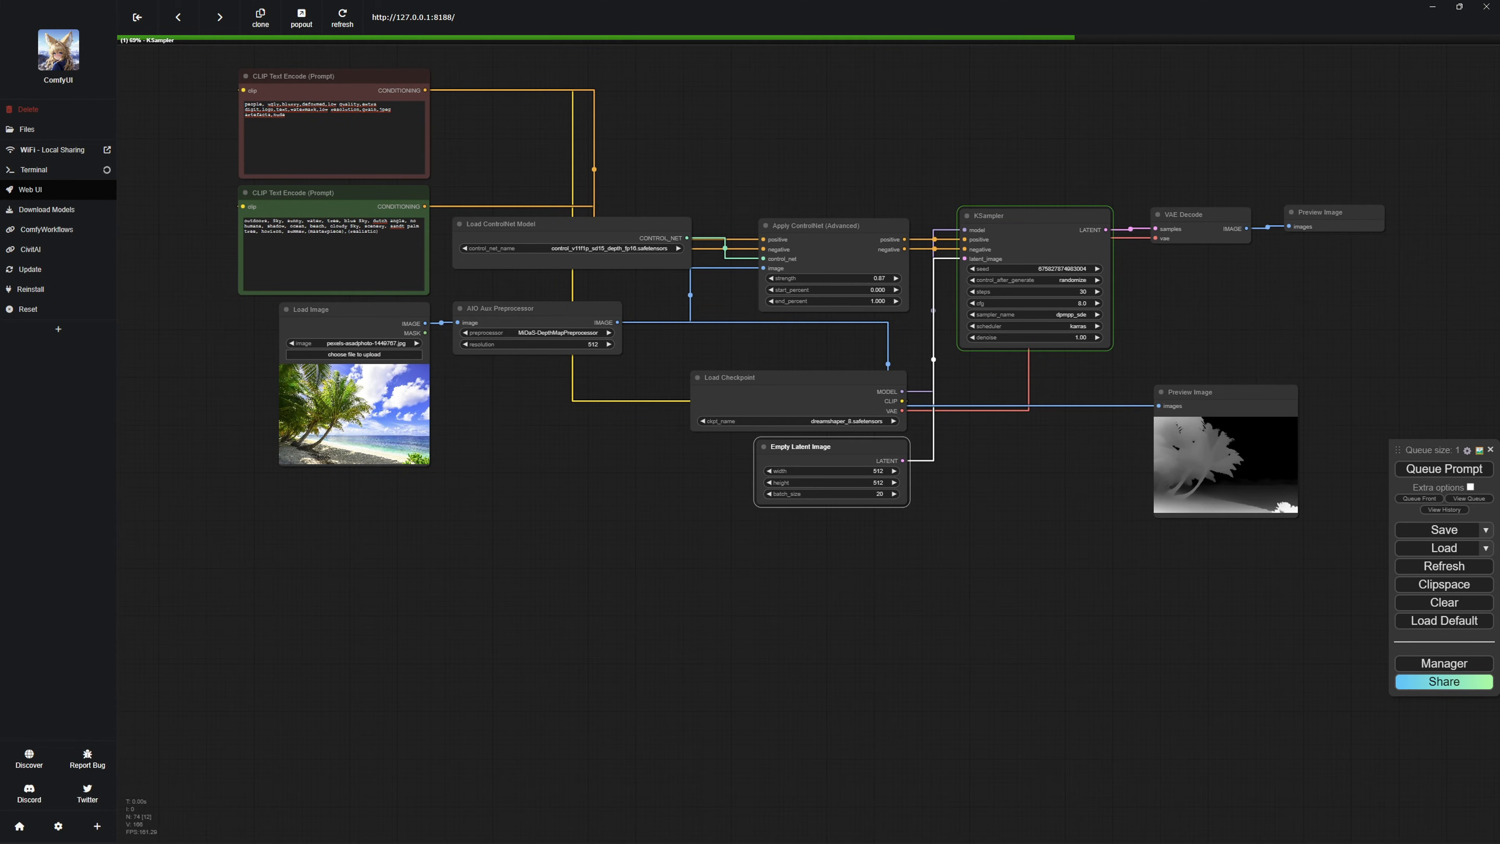
{"action": "left_click_drag", "start_coordinate": [1300, 331], "coordinate": [1111, 343]}
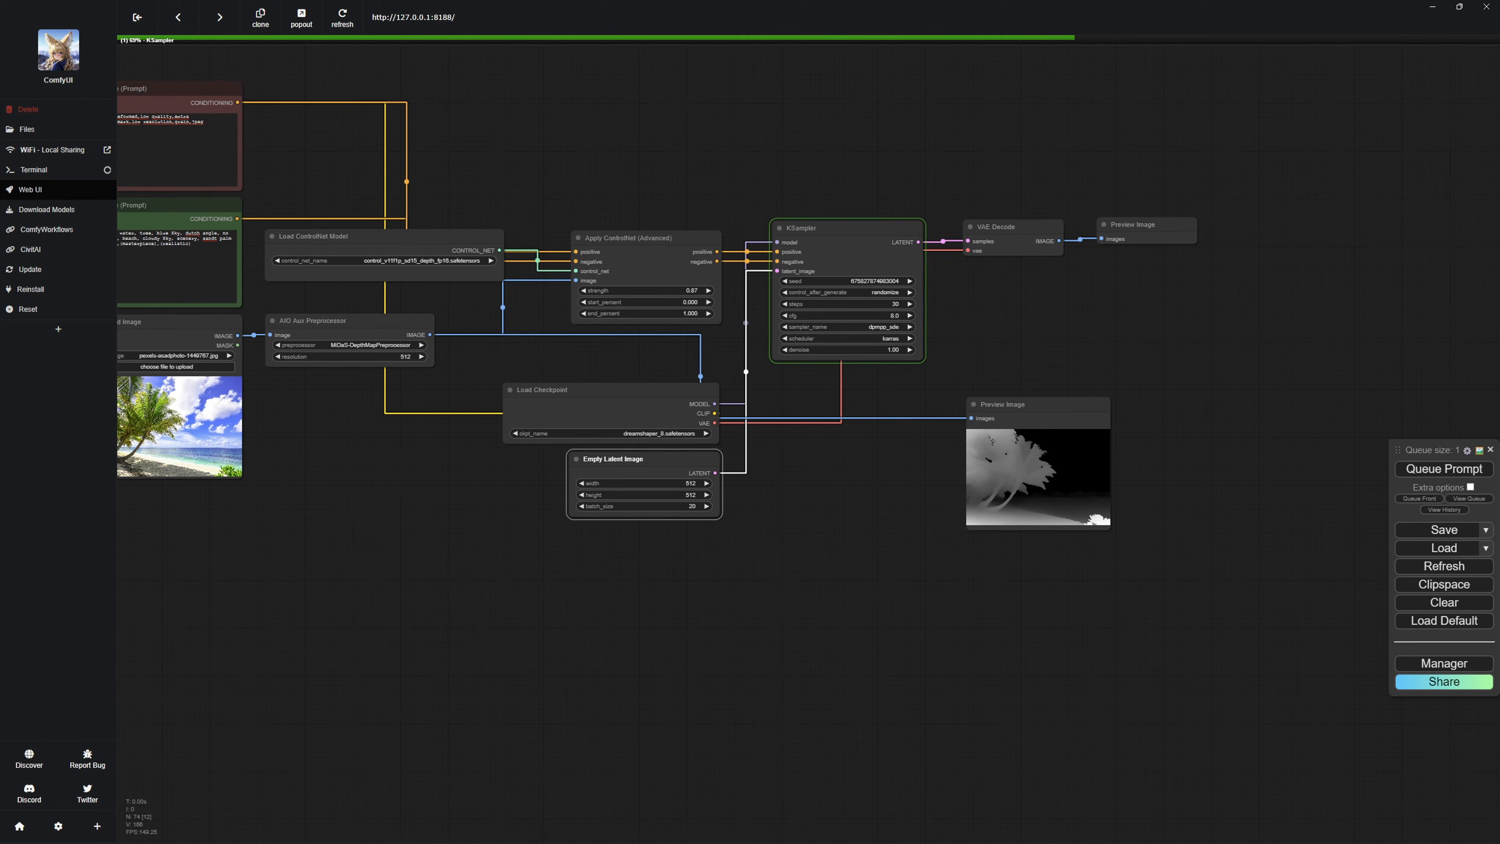
{"action": "scroll", "coordinate": [1031, 454], "scroll_direction": "up", "scroll_amount": 14}
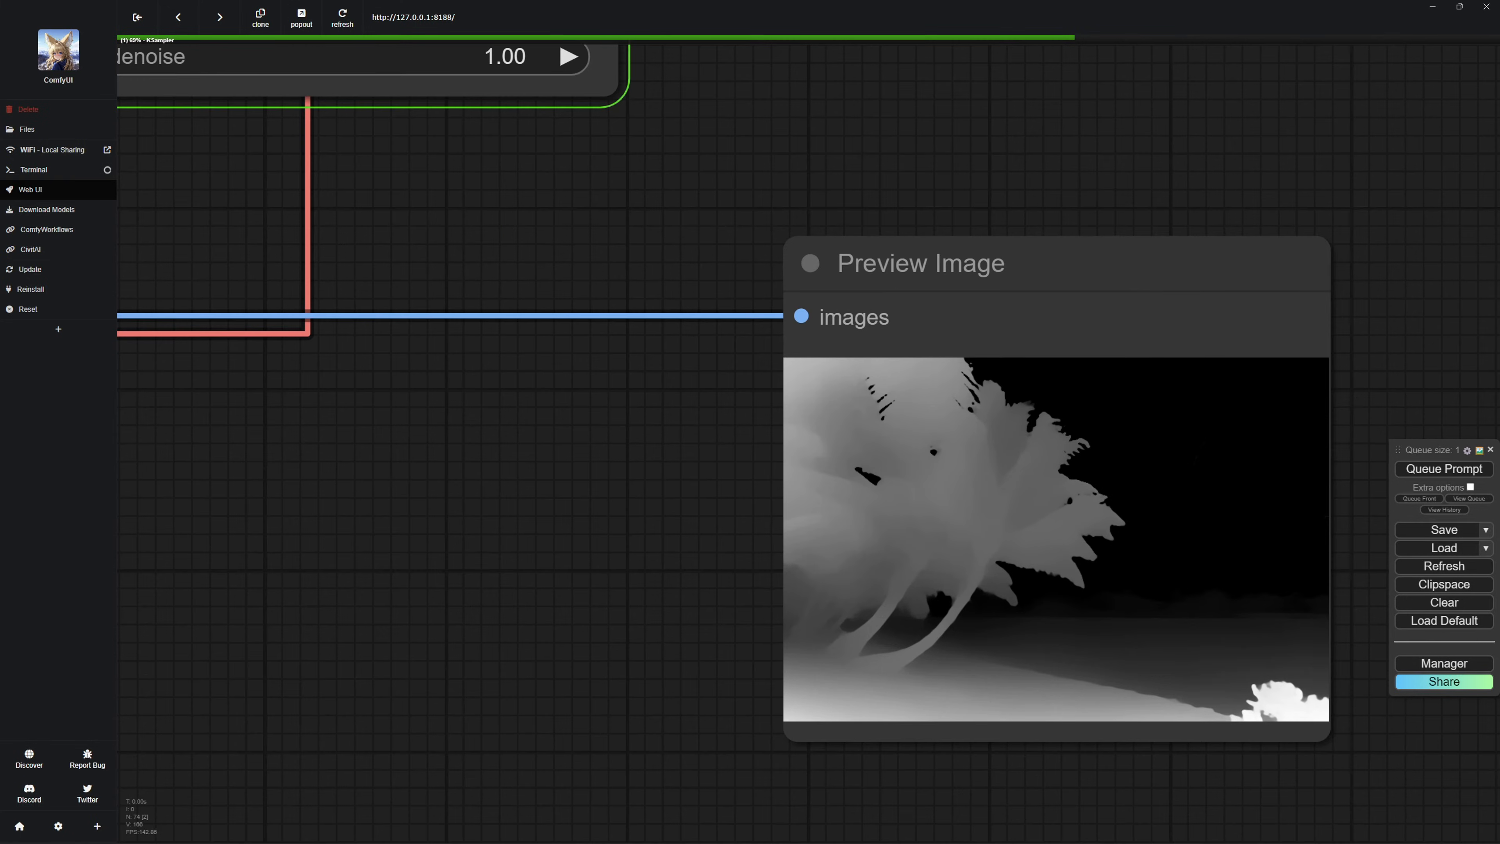
{"action": "scroll", "coordinate": [875, 529], "scroll_direction": "down", "scroll_amount": 11}
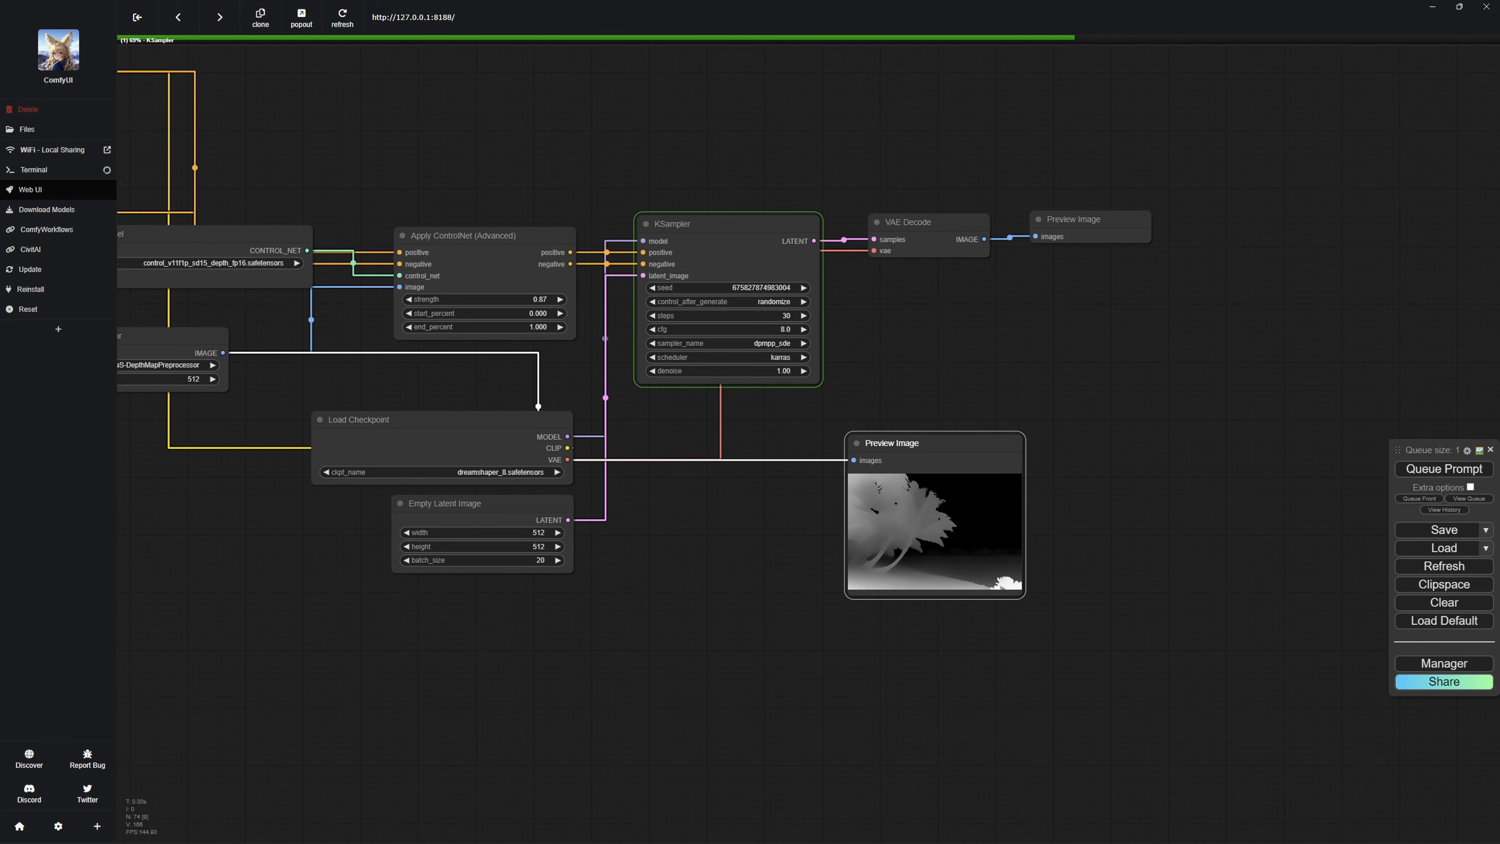
{"action": "scroll", "coordinate": [688, 434], "scroll_direction": "down", "scroll_amount": 2}
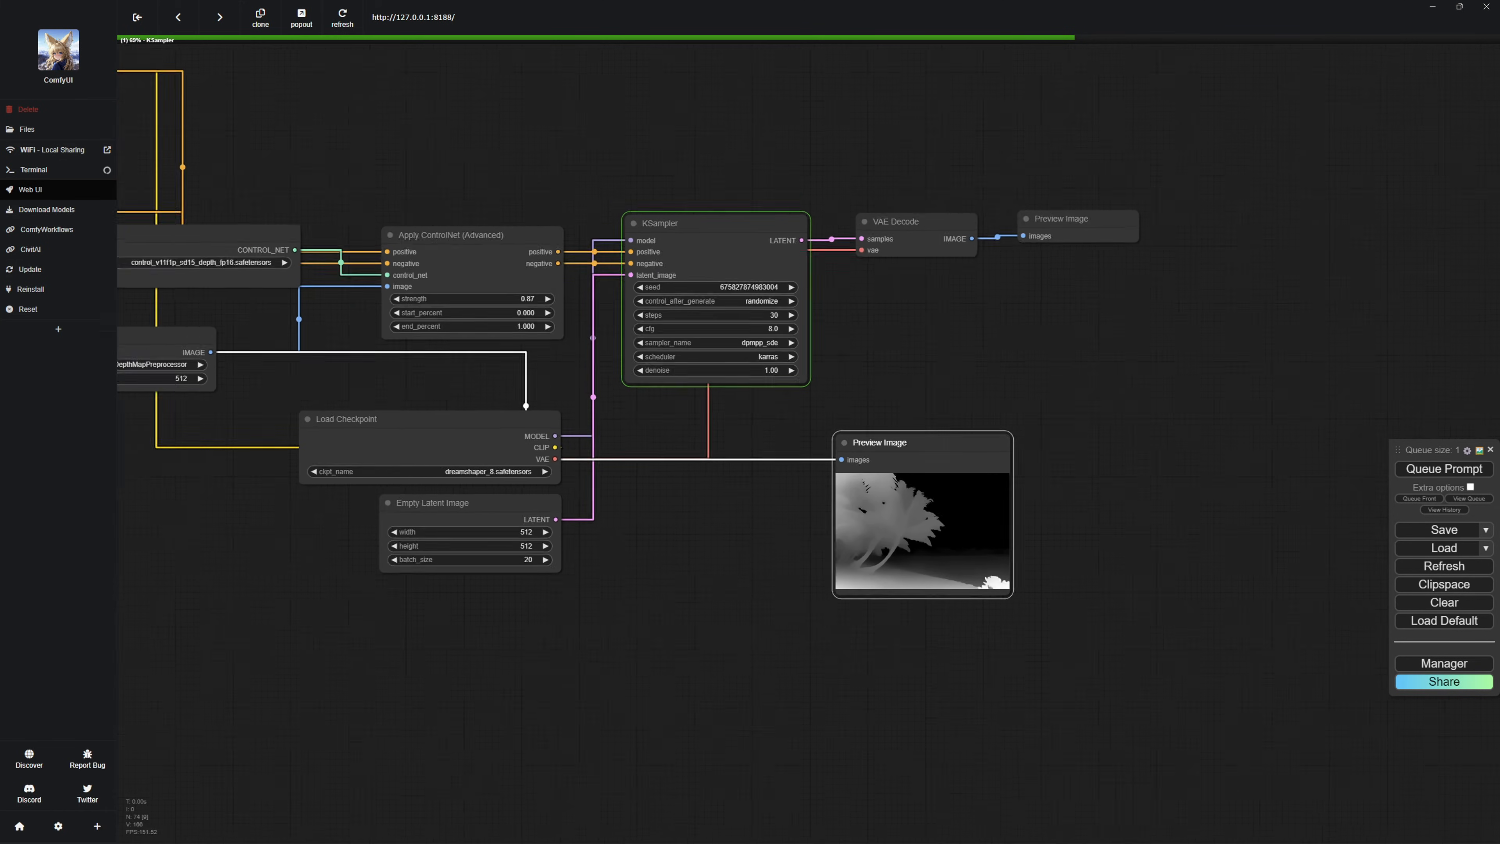
{"action": "left_click_drag", "start_coordinate": [688, 434], "coordinate": [812, 451]}
{"action": "scroll", "coordinate": [798, 467], "scroll_direction": "down", "scroll_amount": 1}
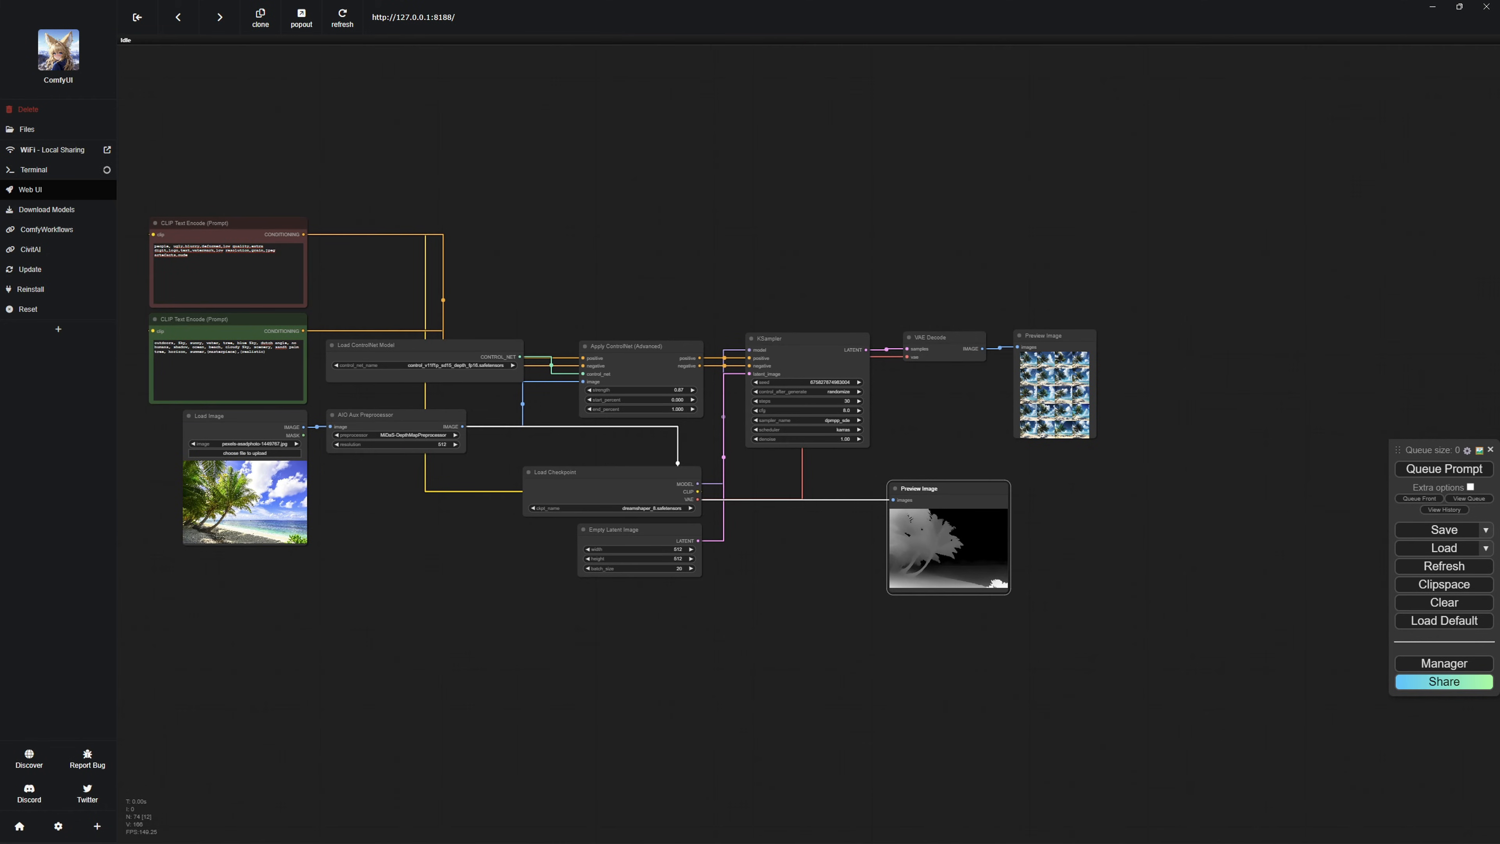
Enlarge the first generated palm beach image and step through the batch, comparing the results with the depth map.
{"action": "scroll", "coordinate": [1115, 393], "scroll_direction": "up", "scroll_amount": 15}
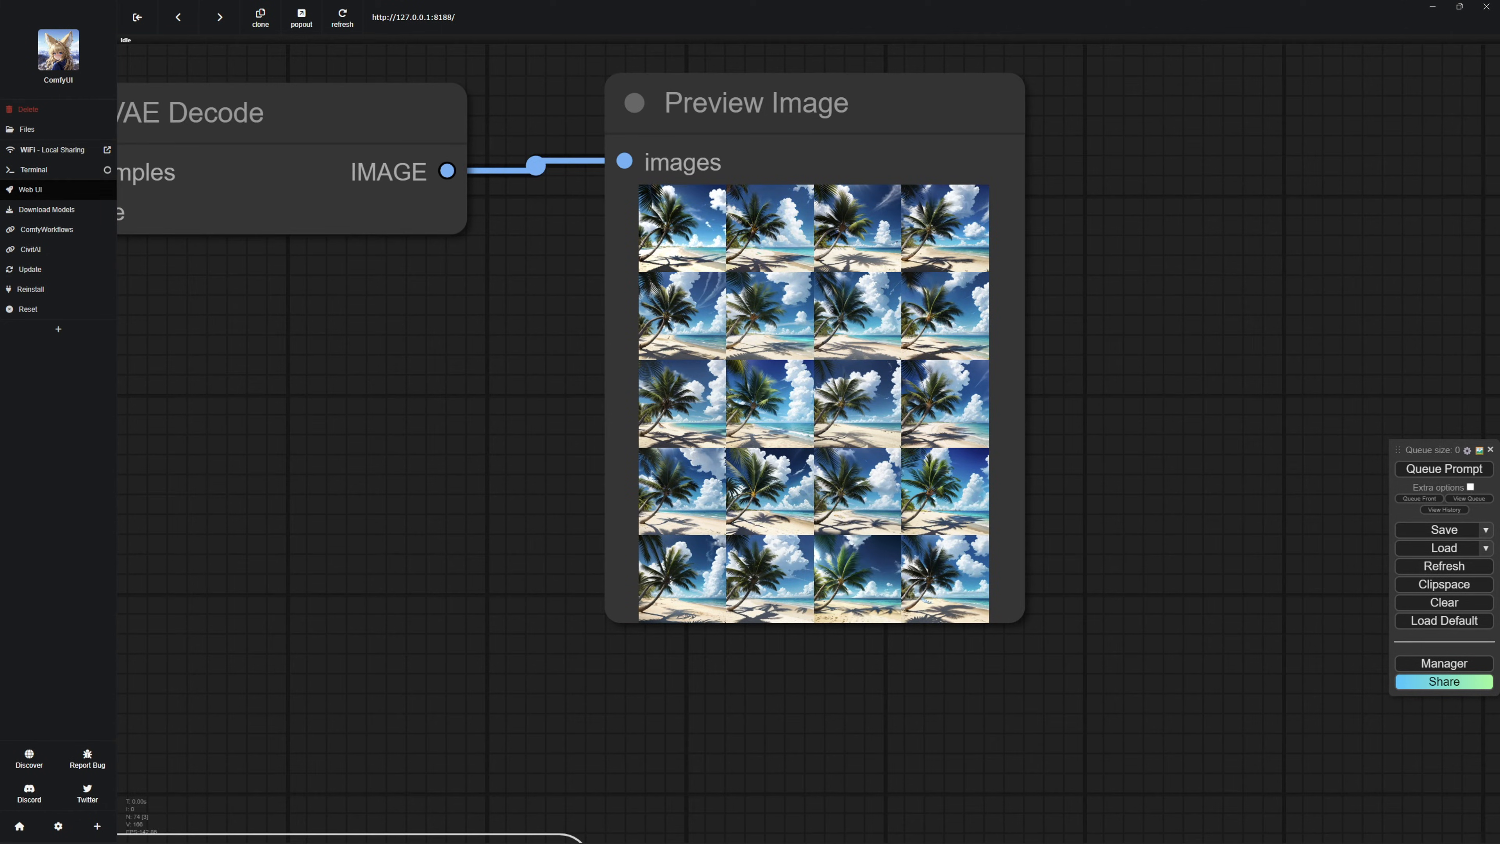
{"action": "left_click", "coordinate": [682, 229]}
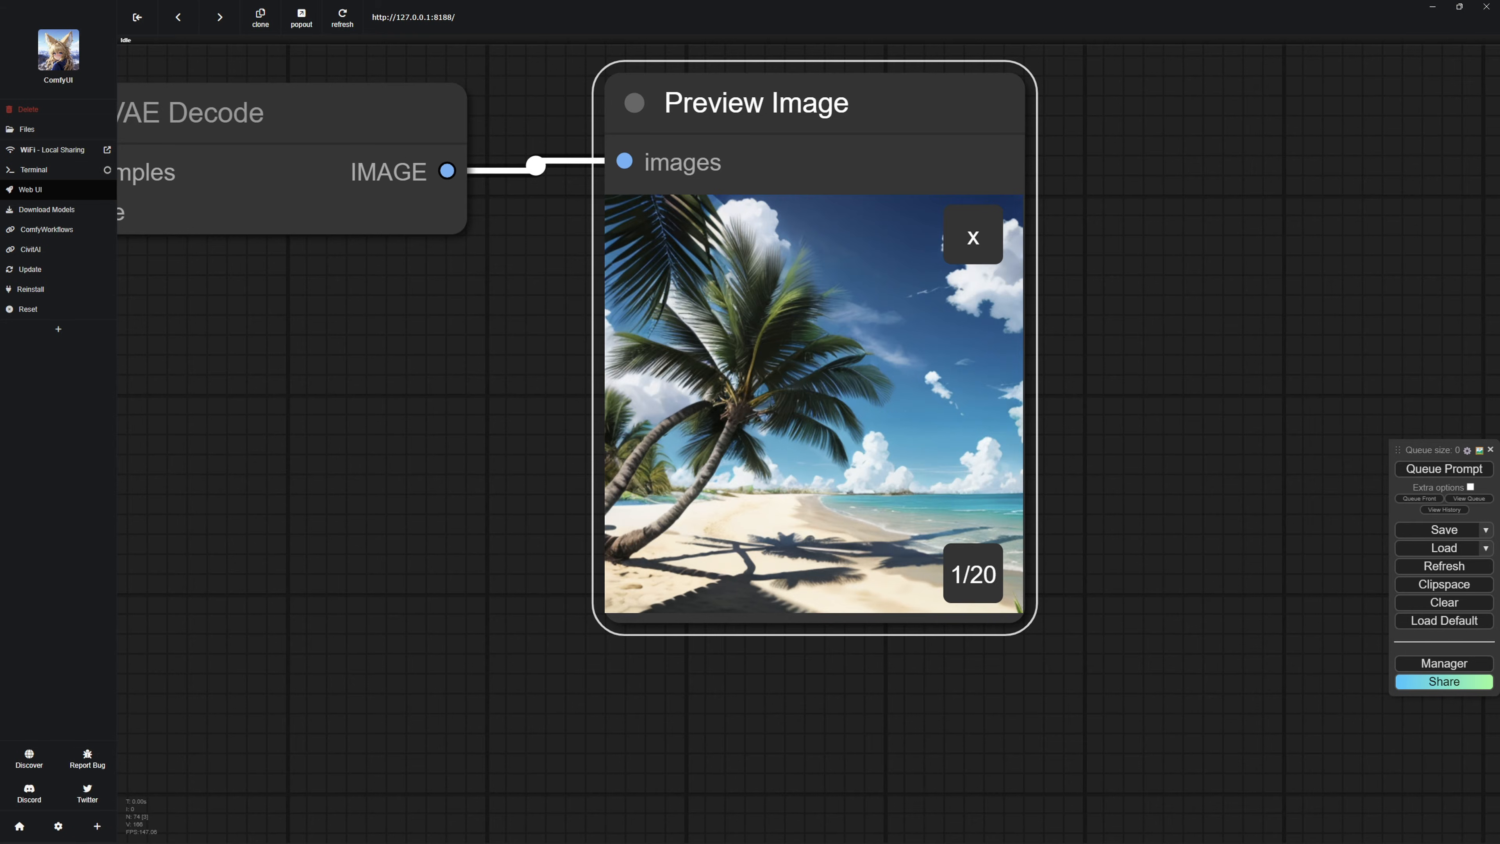
{"action": "scroll", "coordinate": [841, 477], "scroll_direction": "down", "scroll_amount": 7}
{"action": "left_click_drag", "start_coordinate": [686, 544], "coordinate": [704, 402]}
{"action": "scroll", "coordinate": [704, 402], "scroll_direction": "down", "scroll_amount": 2}
{"action": "scroll", "coordinate": [896, 334], "scroll_direction": "down", "scroll_amount": 1}
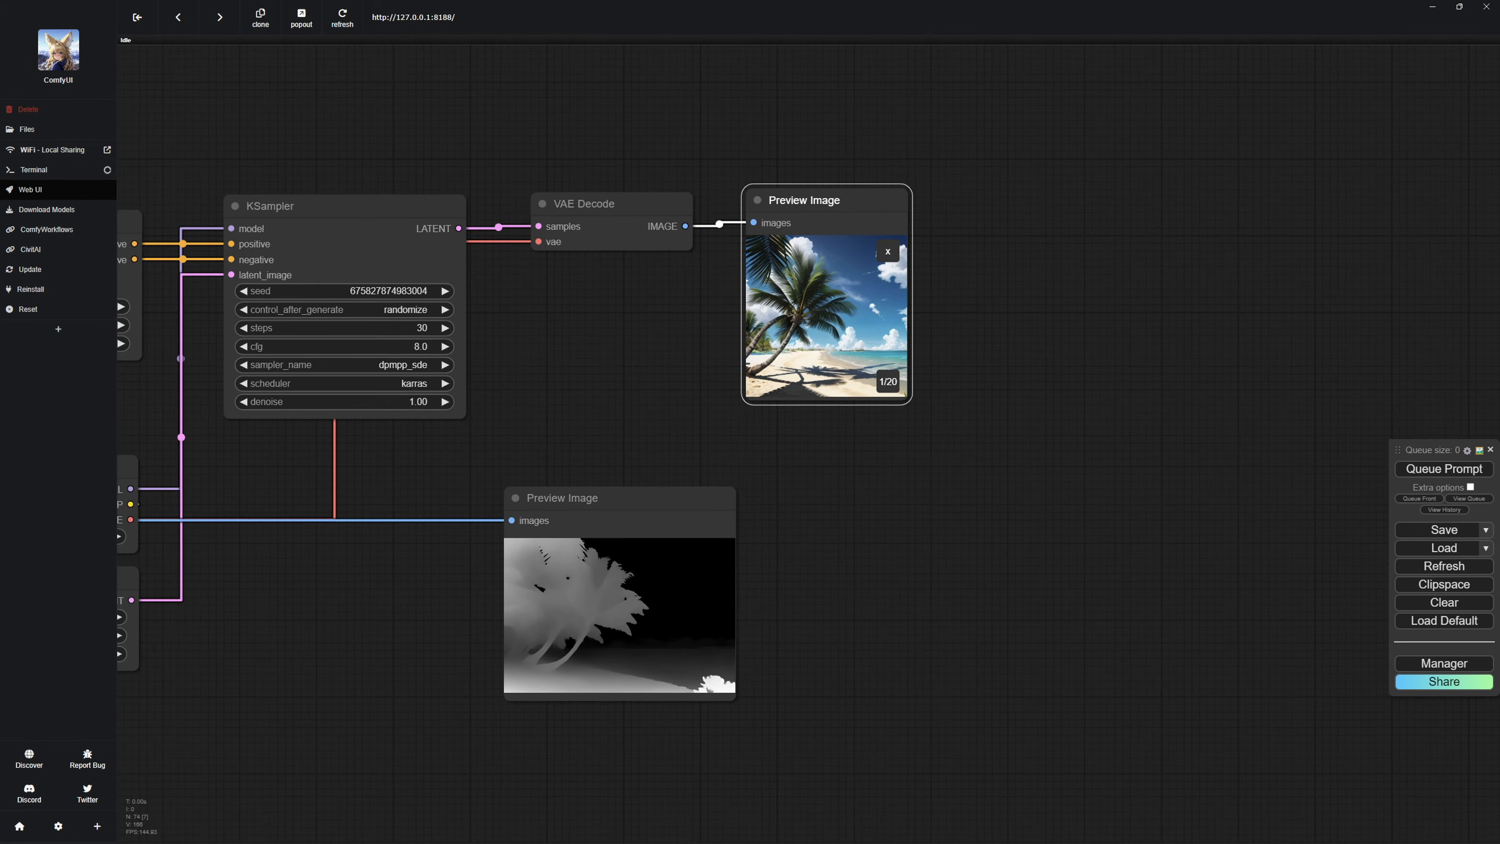
{"action": "left_click", "coordinate": [887, 381]}
{"action": "left_click", "coordinate": [887, 381]}
{"action": "left_click", "coordinate": [887, 382]}
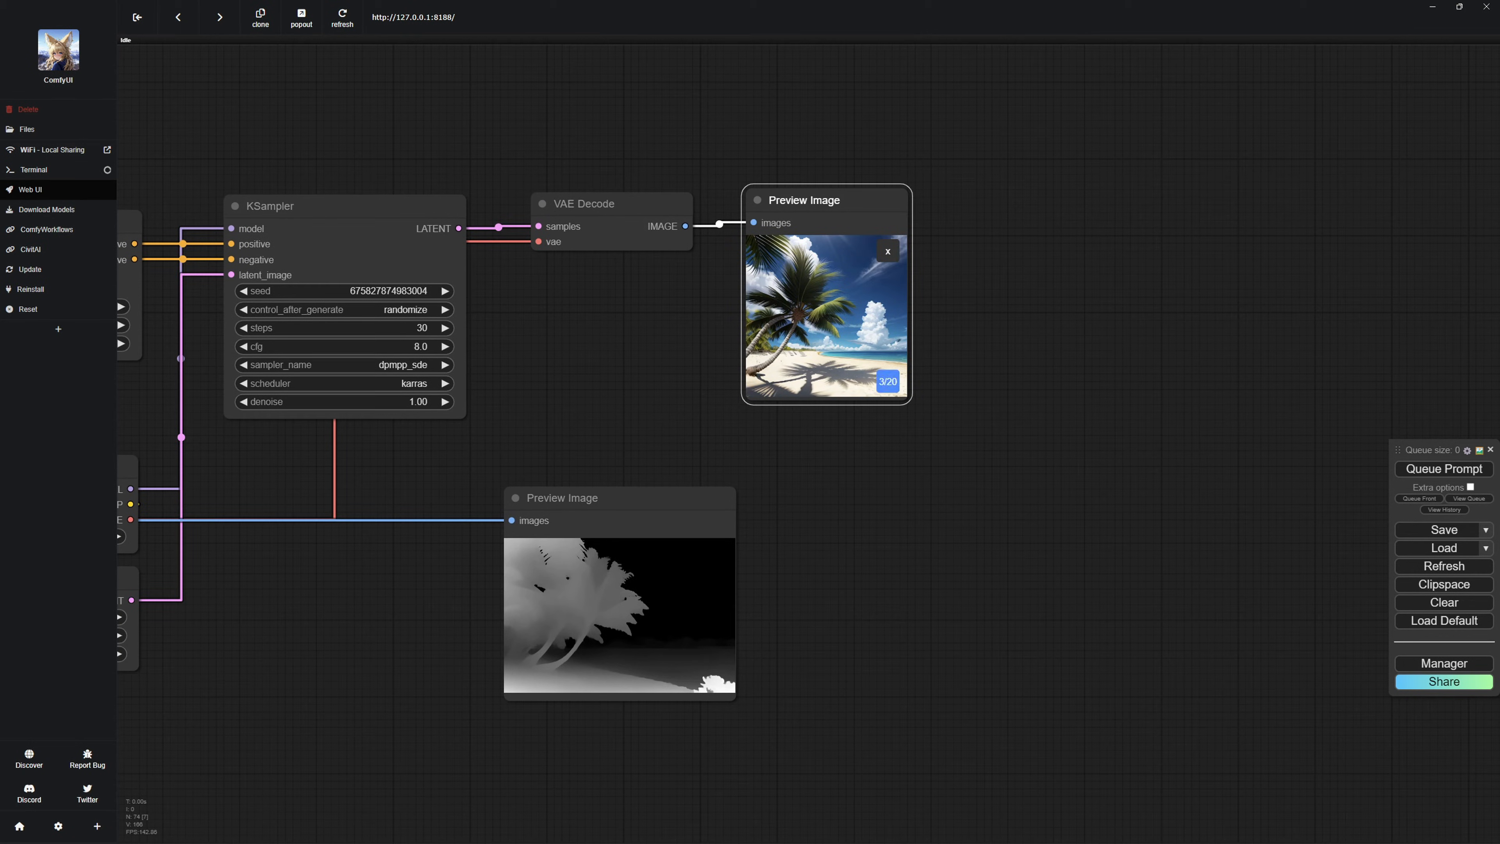
{"action": "left_click", "coordinate": [888, 381]}
{"action": "left_click", "coordinate": [888, 381]}
{"action": "left_click", "coordinate": [887, 381]}
{"action": "left_click", "coordinate": [888, 381]}
{"action": "left_click", "coordinate": [887, 382]}
{"action": "left_click", "coordinate": [887, 382]}
{"action": "left_click", "coordinate": [888, 381]}
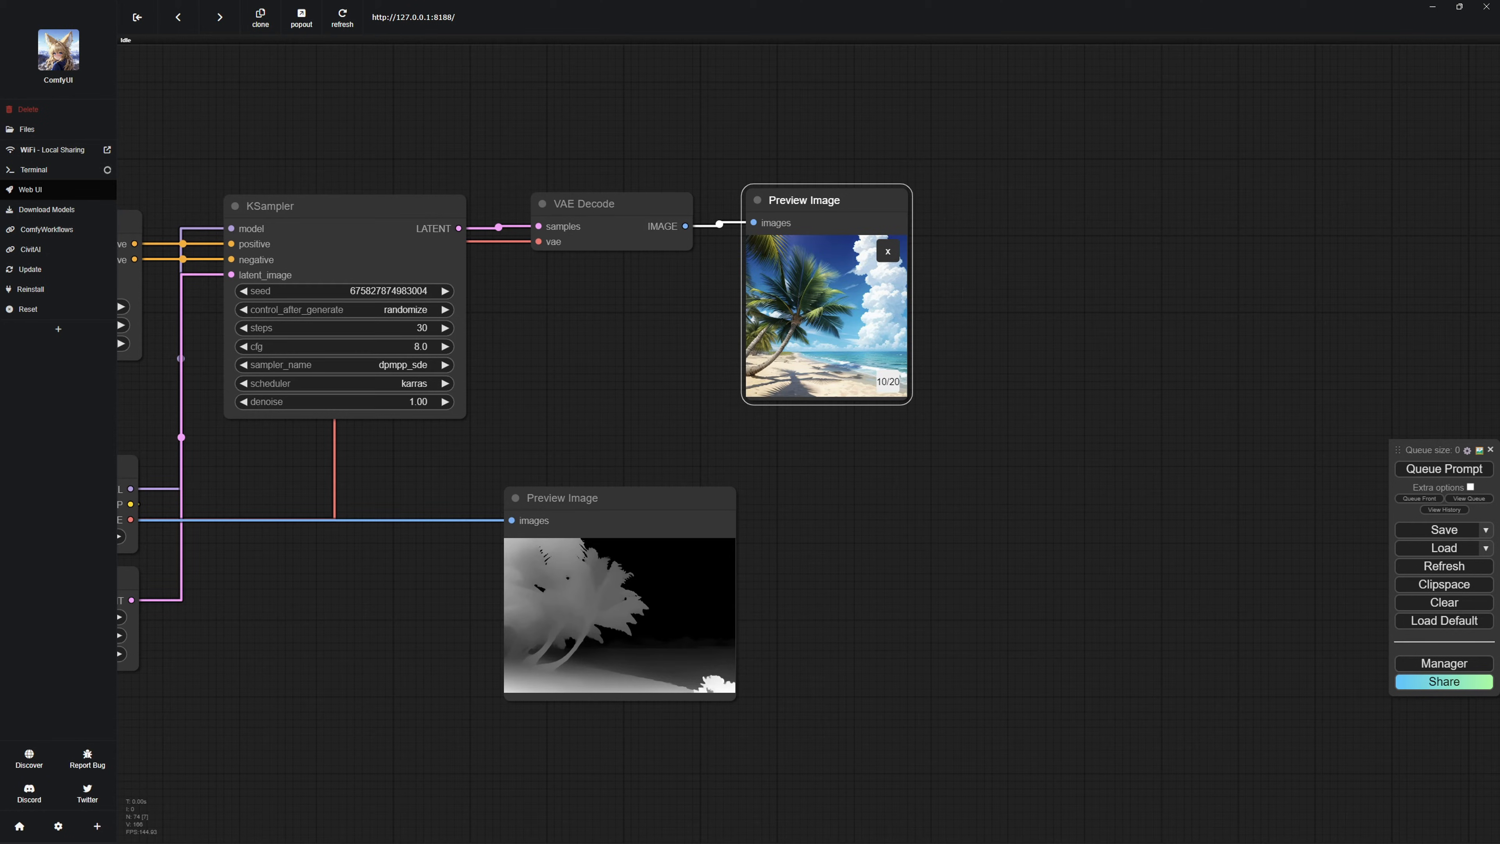
{"action": "left_click", "coordinate": [888, 381]}
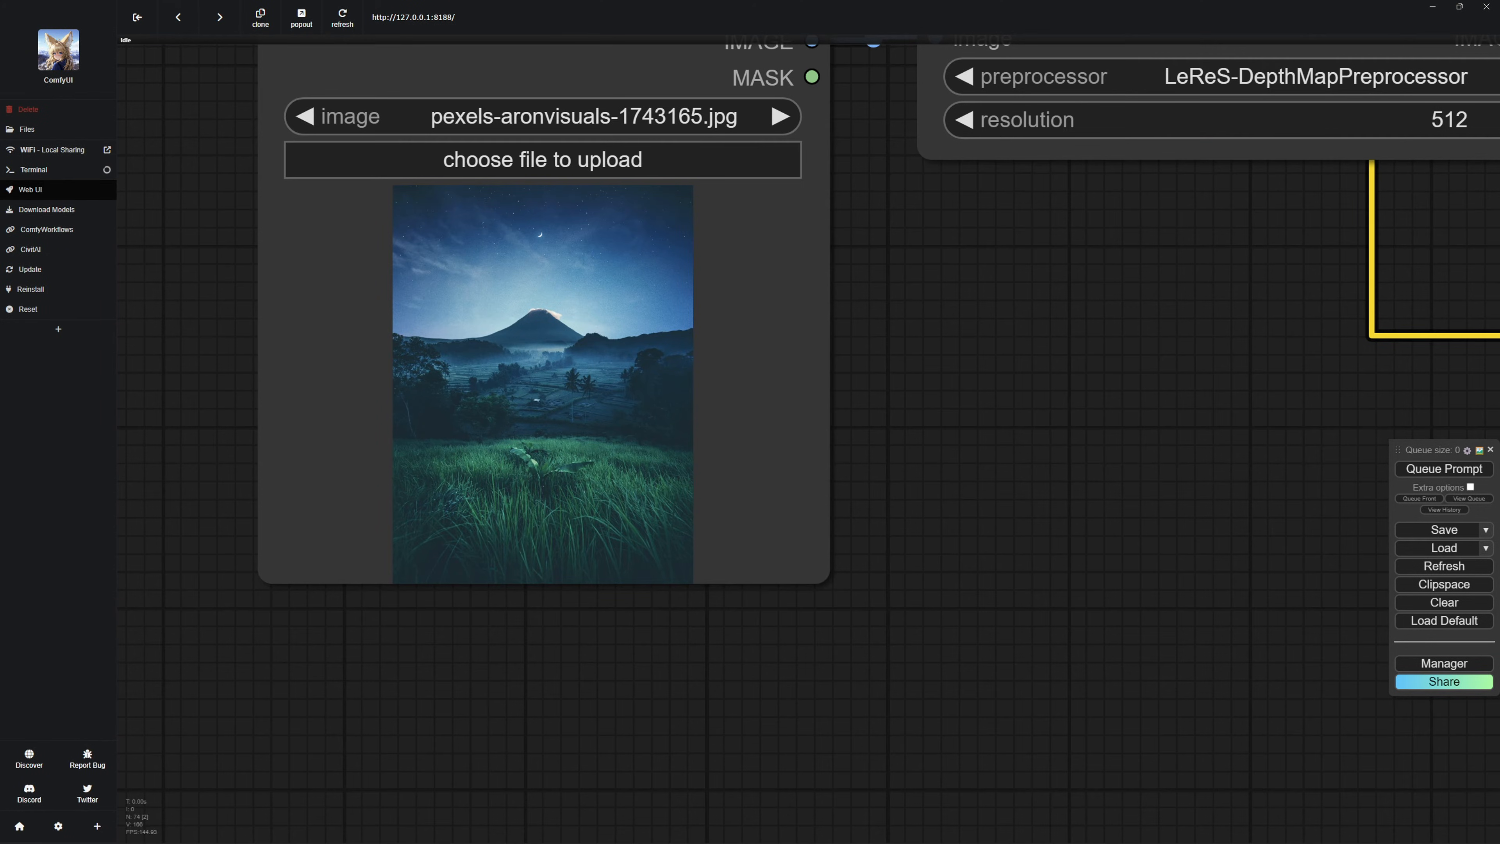
Examine the night mountain workflow's input photo and LeReS depth map, and step through its generated images for comparison.
{"action": "left_click_drag", "start_coordinate": [1288, 390], "coordinate": [738, 308]}
{"action": "scroll", "coordinate": [915, 295], "scroll_direction": "down", "scroll_amount": 13}
{"action": "left_click_drag", "start_coordinate": [919, 296], "coordinate": [421, 360]}
{"action": "scroll", "coordinate": [1272, 272], "scroll_direction": "up", "scroll_amount": 5}
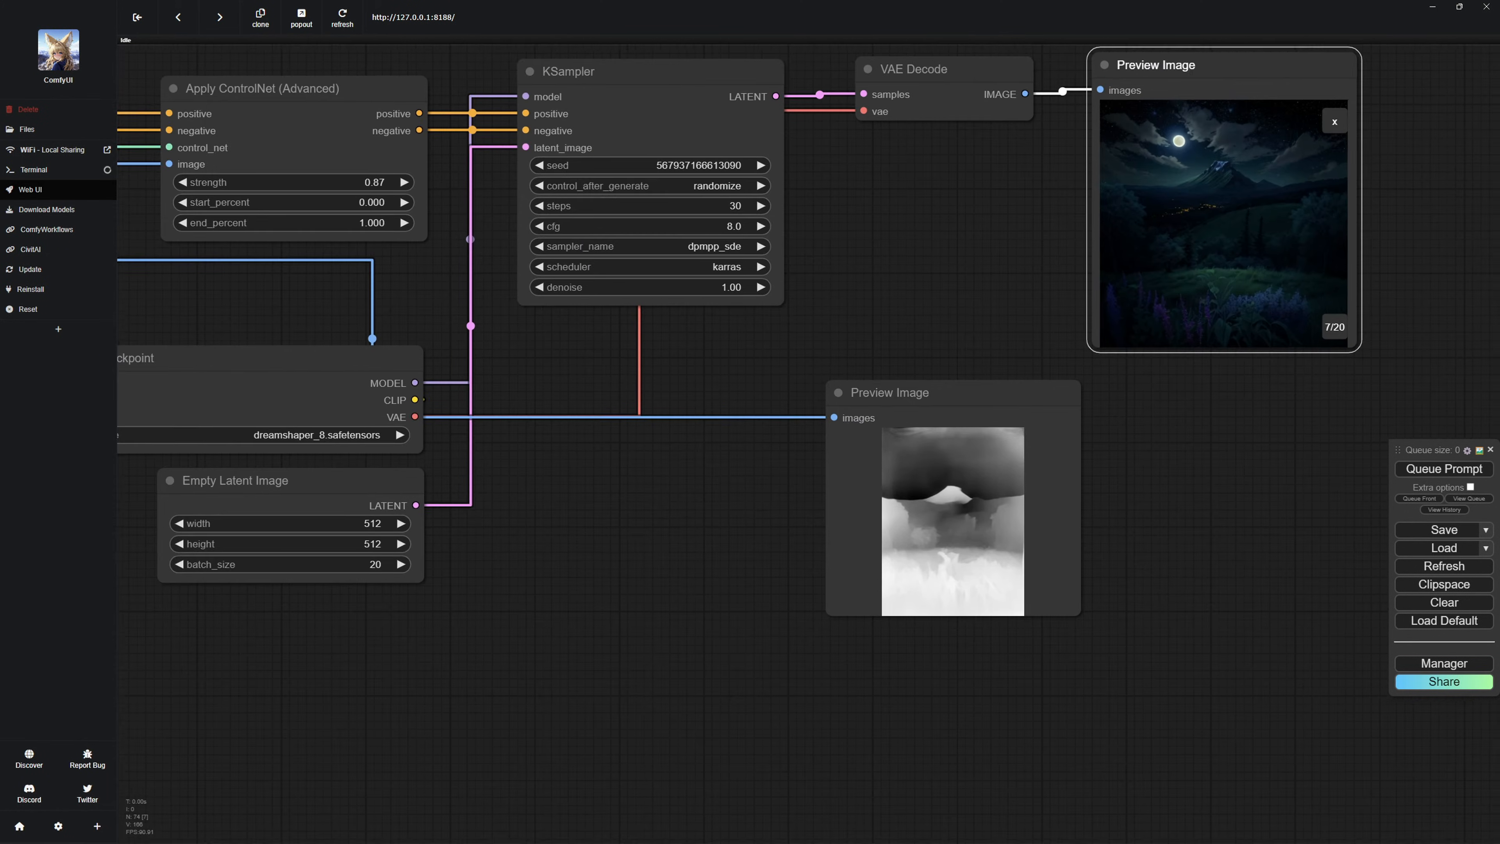
{"action": "left_click_drag", "start_coordinate": [1252, 396], "coordinate": [921, 522]}
{"action": "left_click", "coordinate": [1003, 454]}
{"action": "left_click", "coordinate": [1004, 453]}
{"action": "left_click", "coordinate": [1004, 453]}
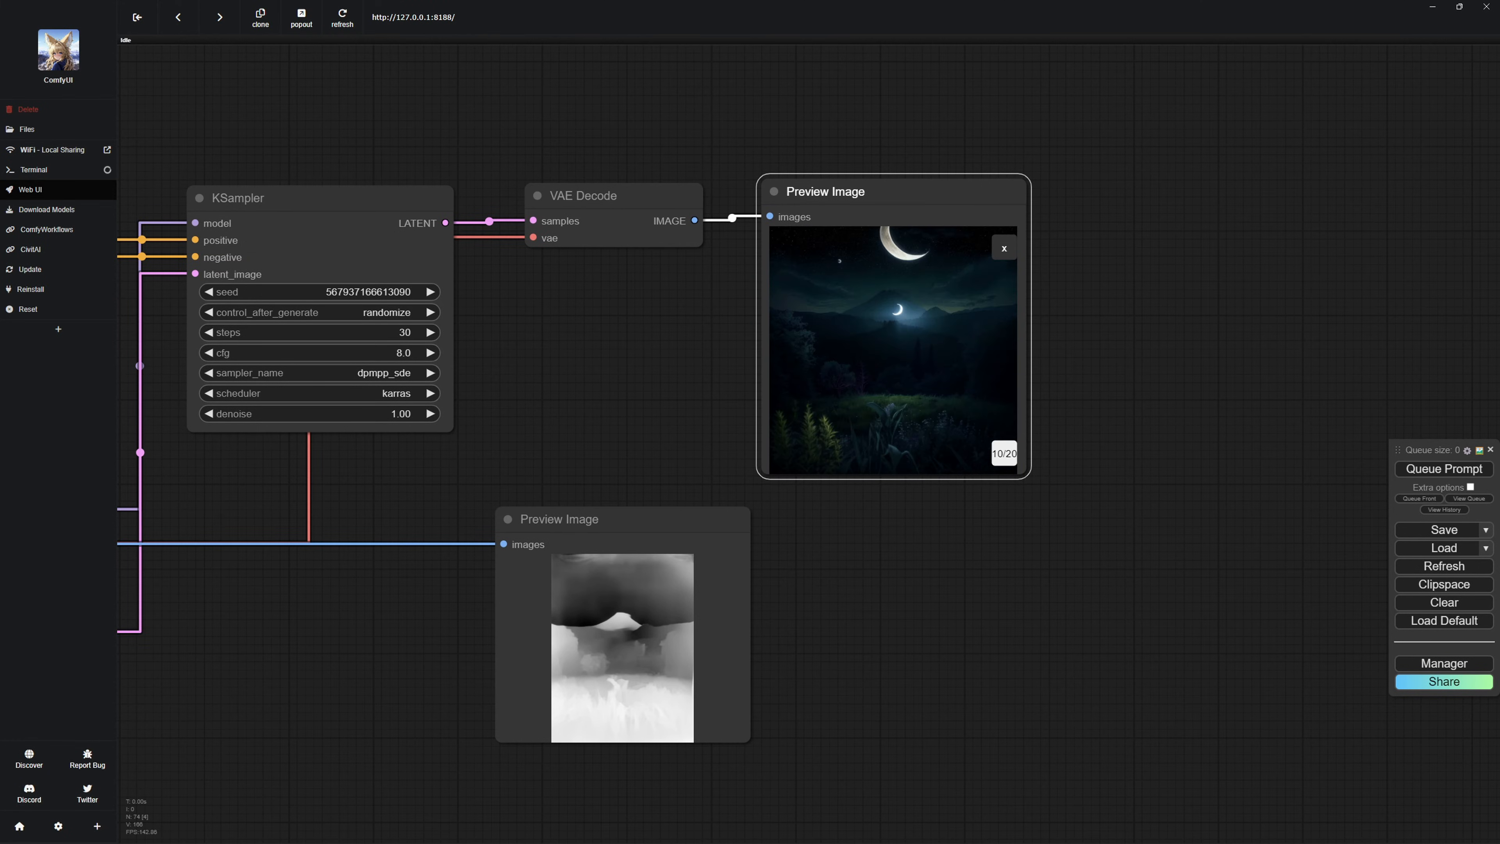
{"action": "left_click", "coordinate": [1004, 453]}
{"action": "left_click", "coordinate": [1004, 453]}
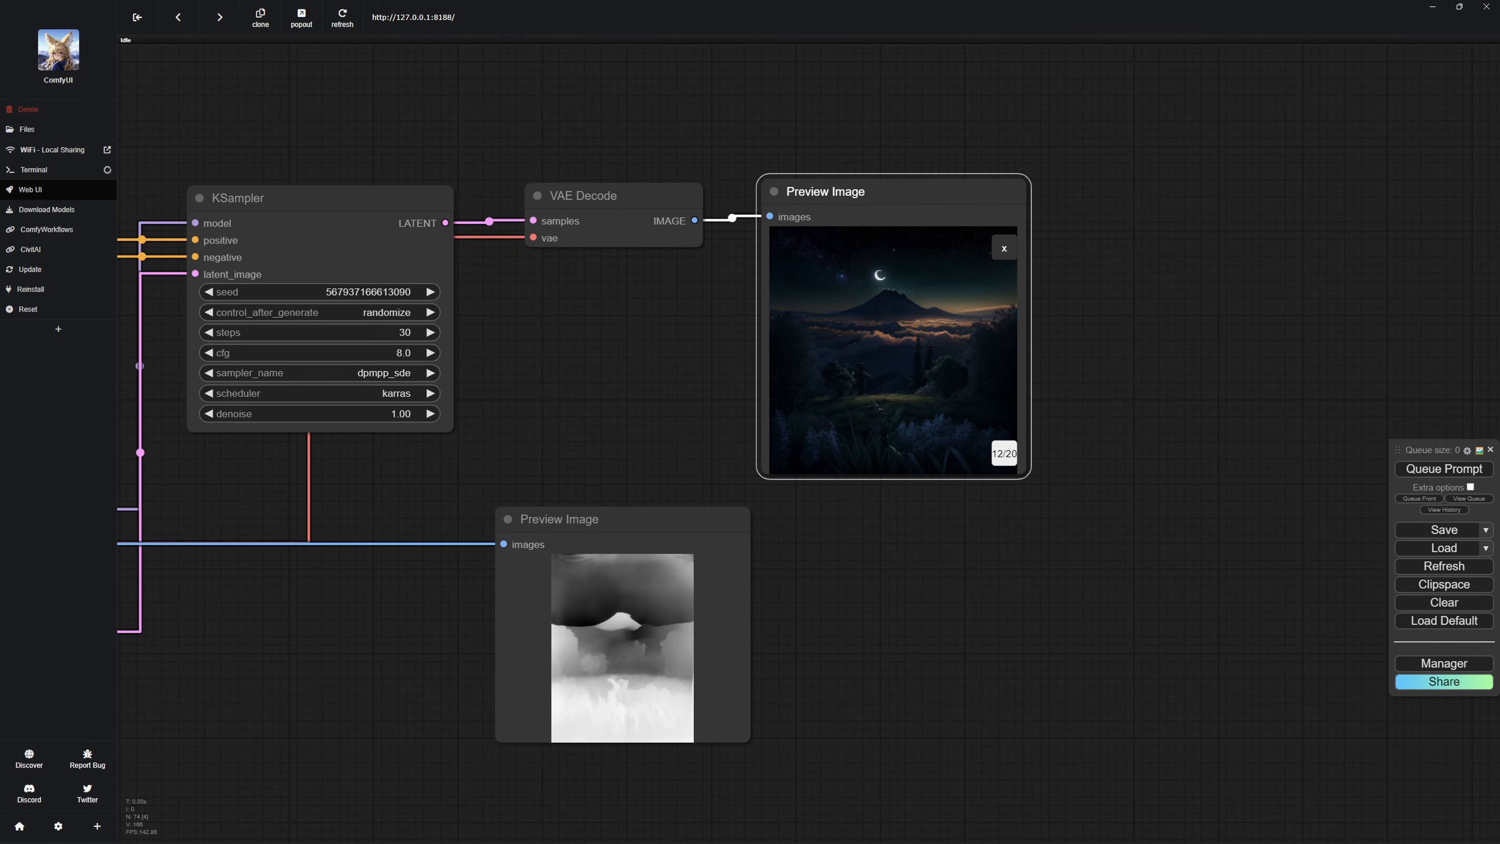
{"action": "left_click", "coordinate": [1004, 454]}
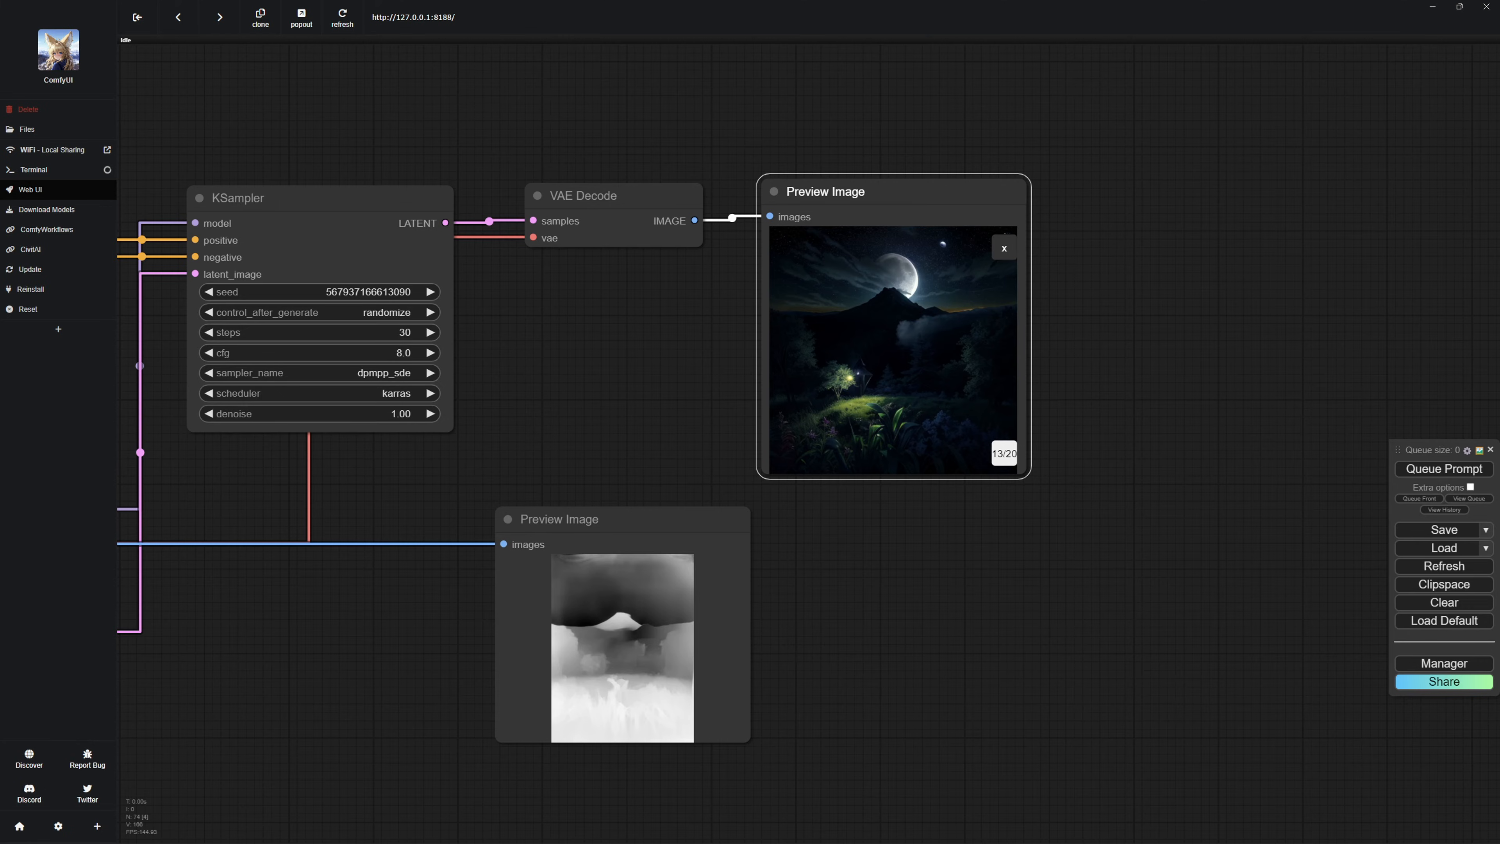
{"action": "left_click", "coordinate": [1004, 453]}
{"action": "left_click", "coordinate": [1004, 453]}
{"action": "left_click", "coordinate": [1004, 453]}
{"action": "scroll", "coordinate": [922, 484], "scroll_direction": "down", "scroll_amount": 7}
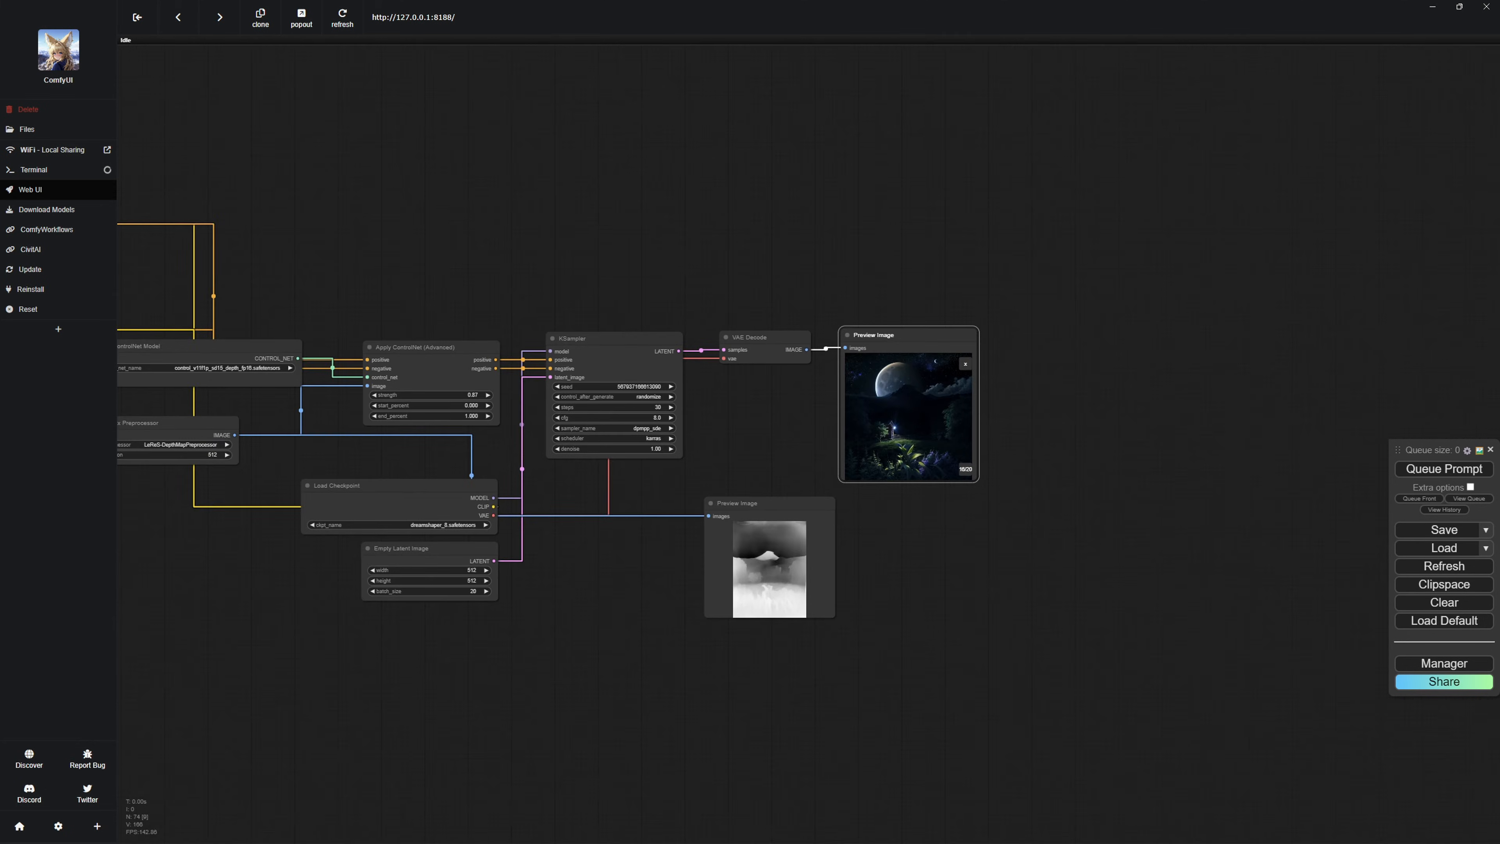
{"action": "left_click_drag", "start_coordinate": [892, 496], "coordinate": [1274, 451]}
{"action": "scroll", "coordinate": [1274, 452], "scroll_direction": "down", "scroll_amount": 1}
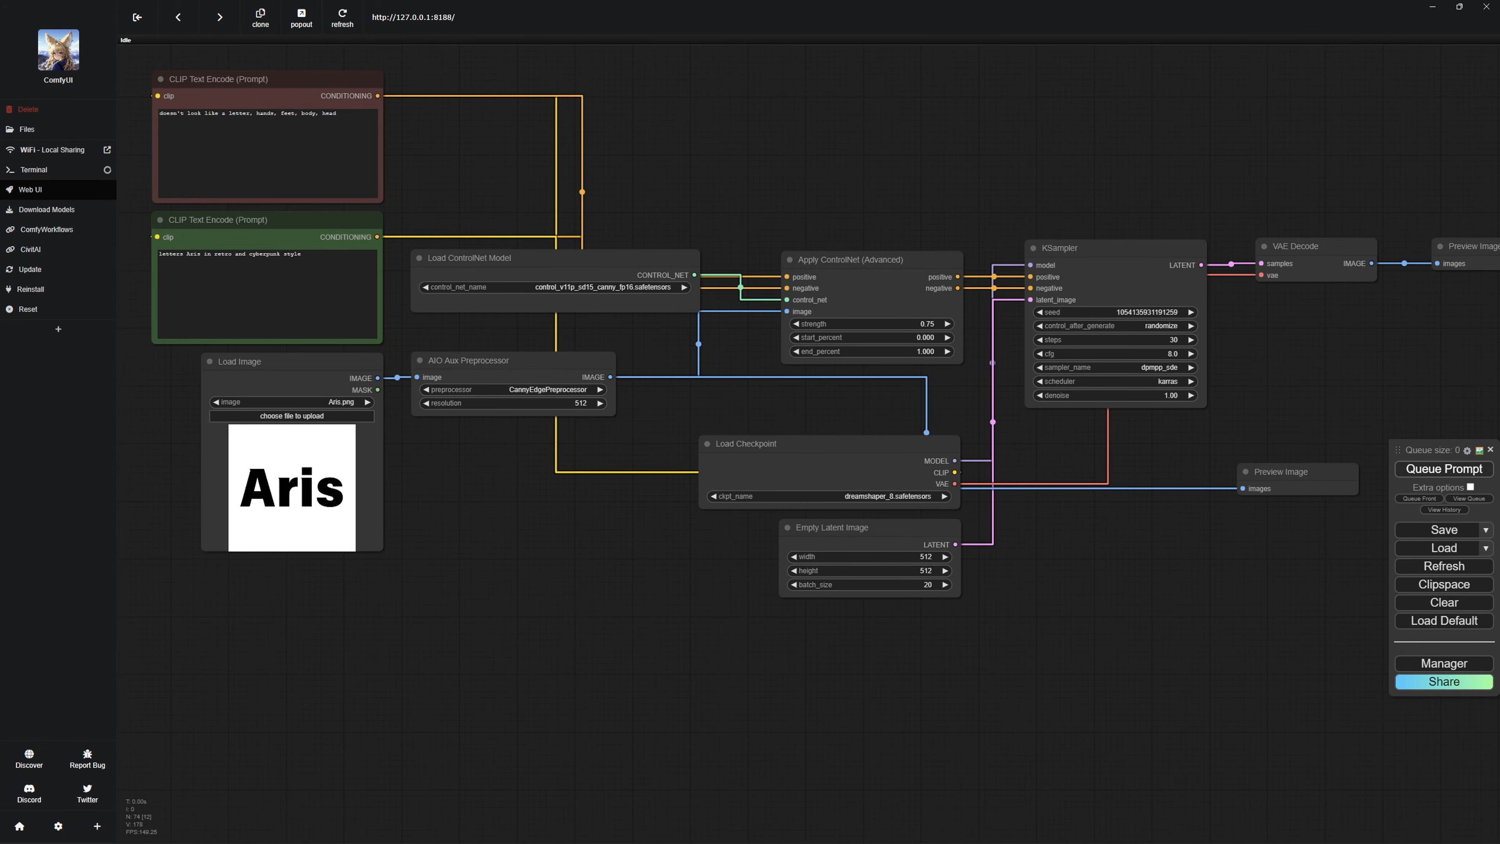
Queue the Canny lettering workflow and check its Apply ControlNet strength of 0.75 and its text prompts.
{"action": "left_click", "coordinate": [1444, 470]}
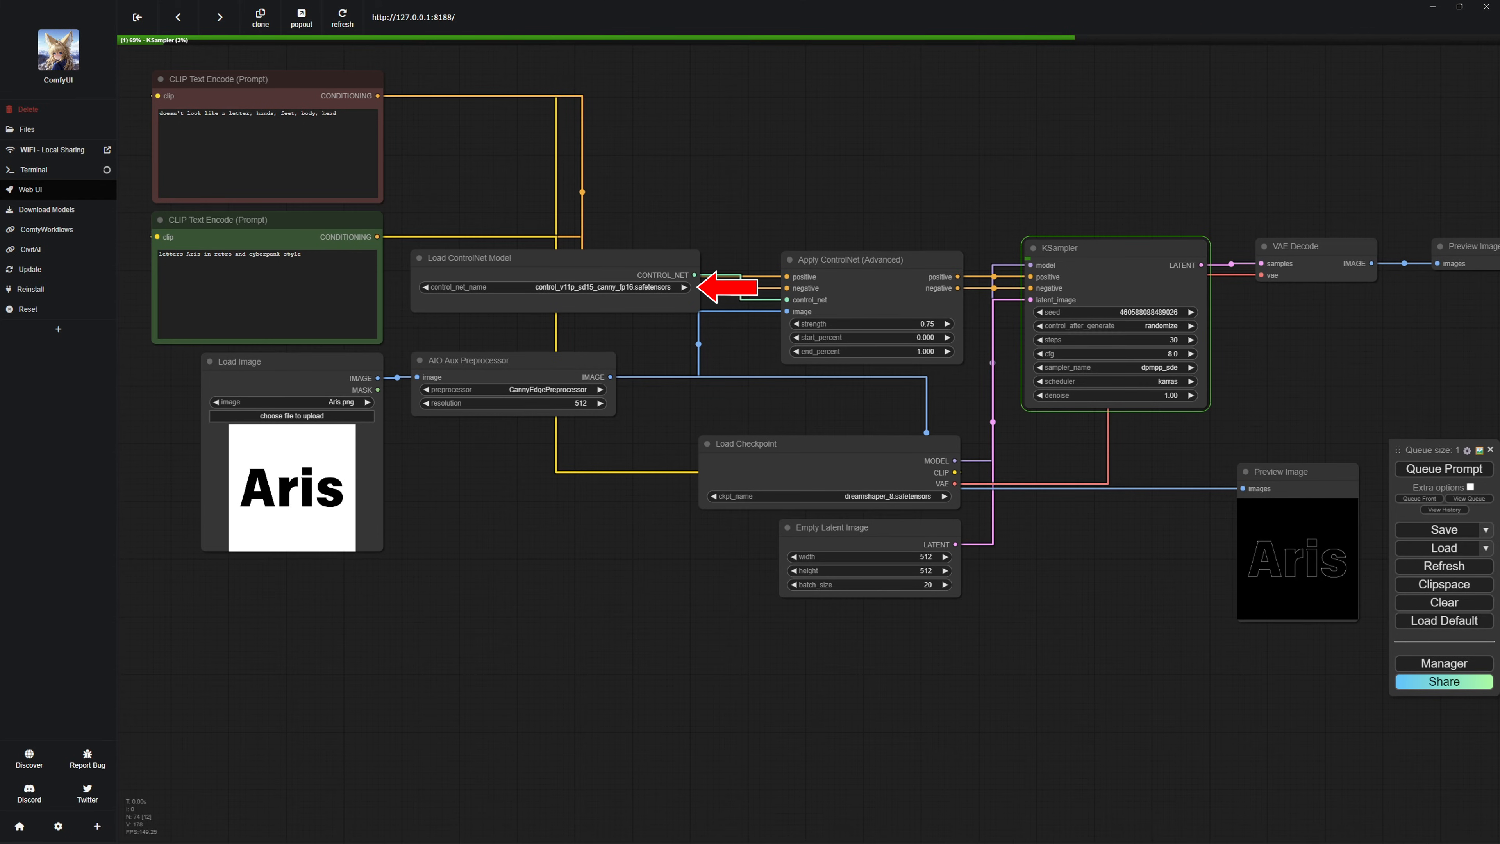
{"action": "left_click", "coordinate": [923, 323]}
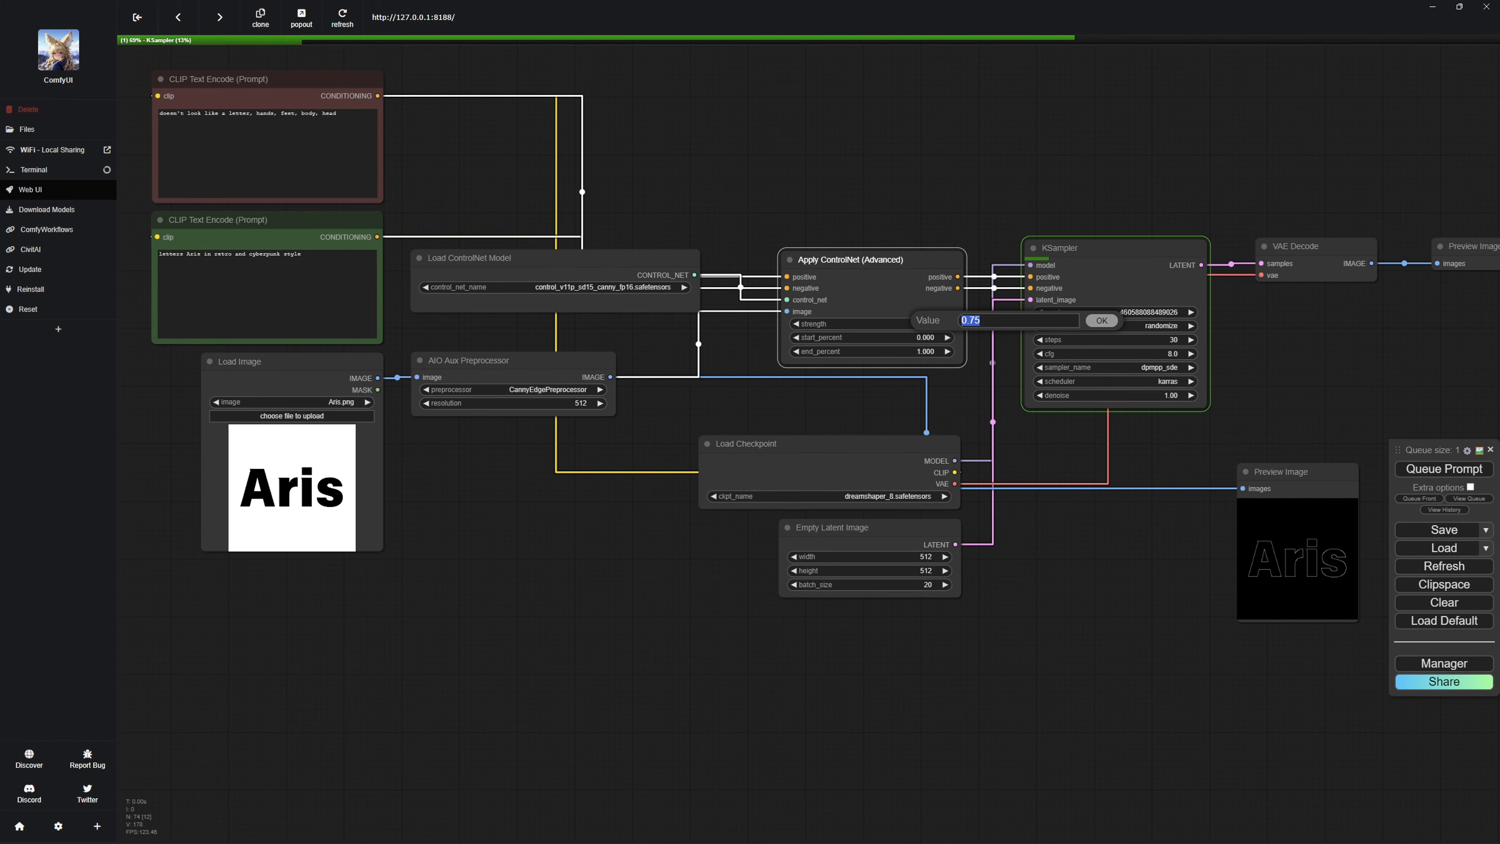
{"action": "left_click", "coordinate": [874, 189]}
{"action": "left_click", "coordinate": [301, 255]}
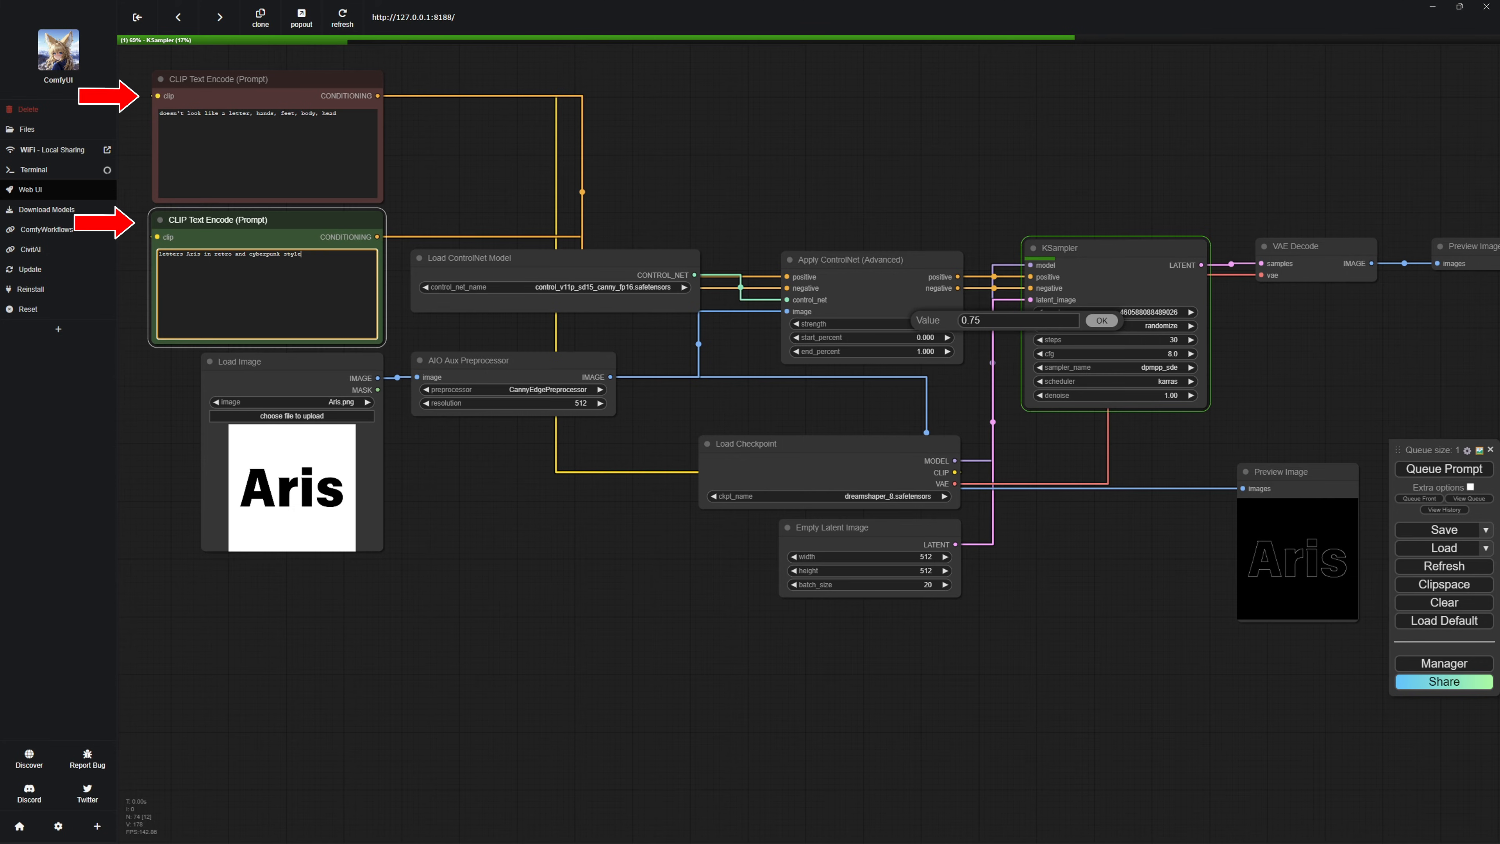
{"action": "left_click", "coordinate": [472, 177]}
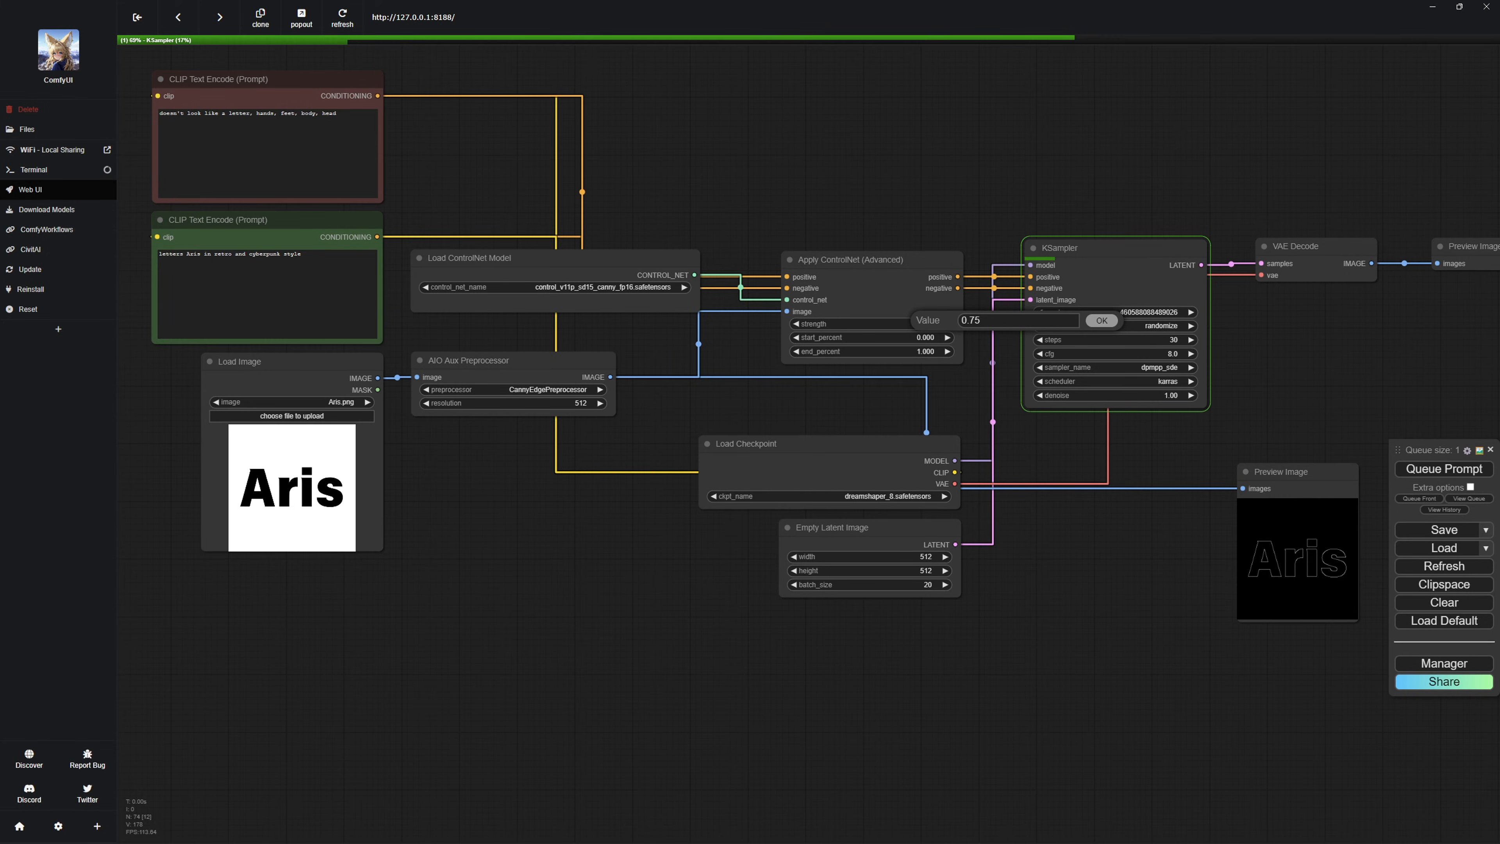
{"action": "key", "text": "Return"}
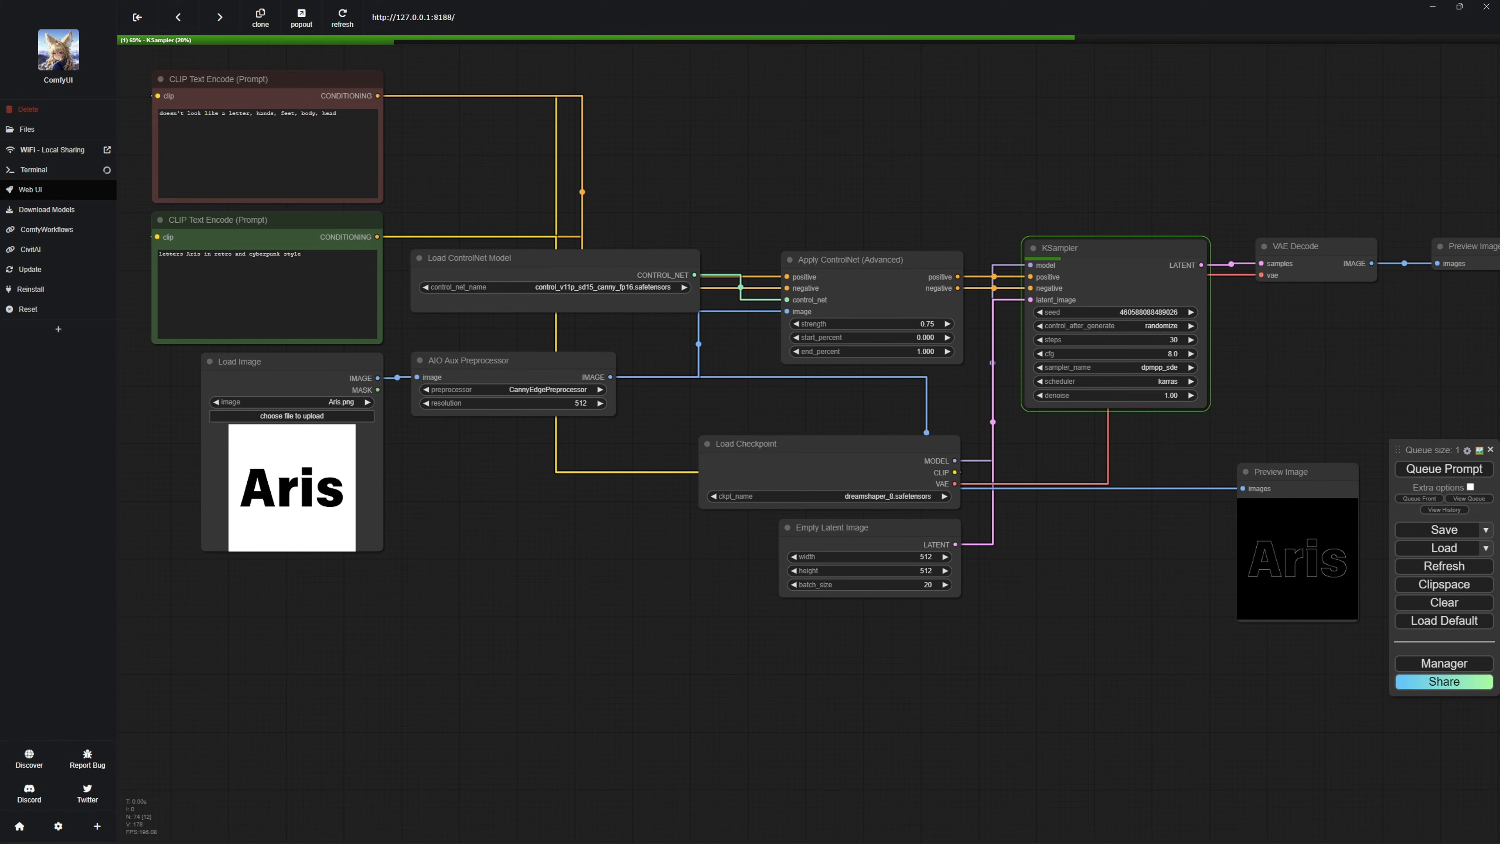
{"action": "left_click_drag", "start_coordinate": [768, 177], "coordinate": [532, 182]}
{"action": "scroll", "coordinate": [455, 414], "scroll_direction": "down", "scroll_amount": 3}
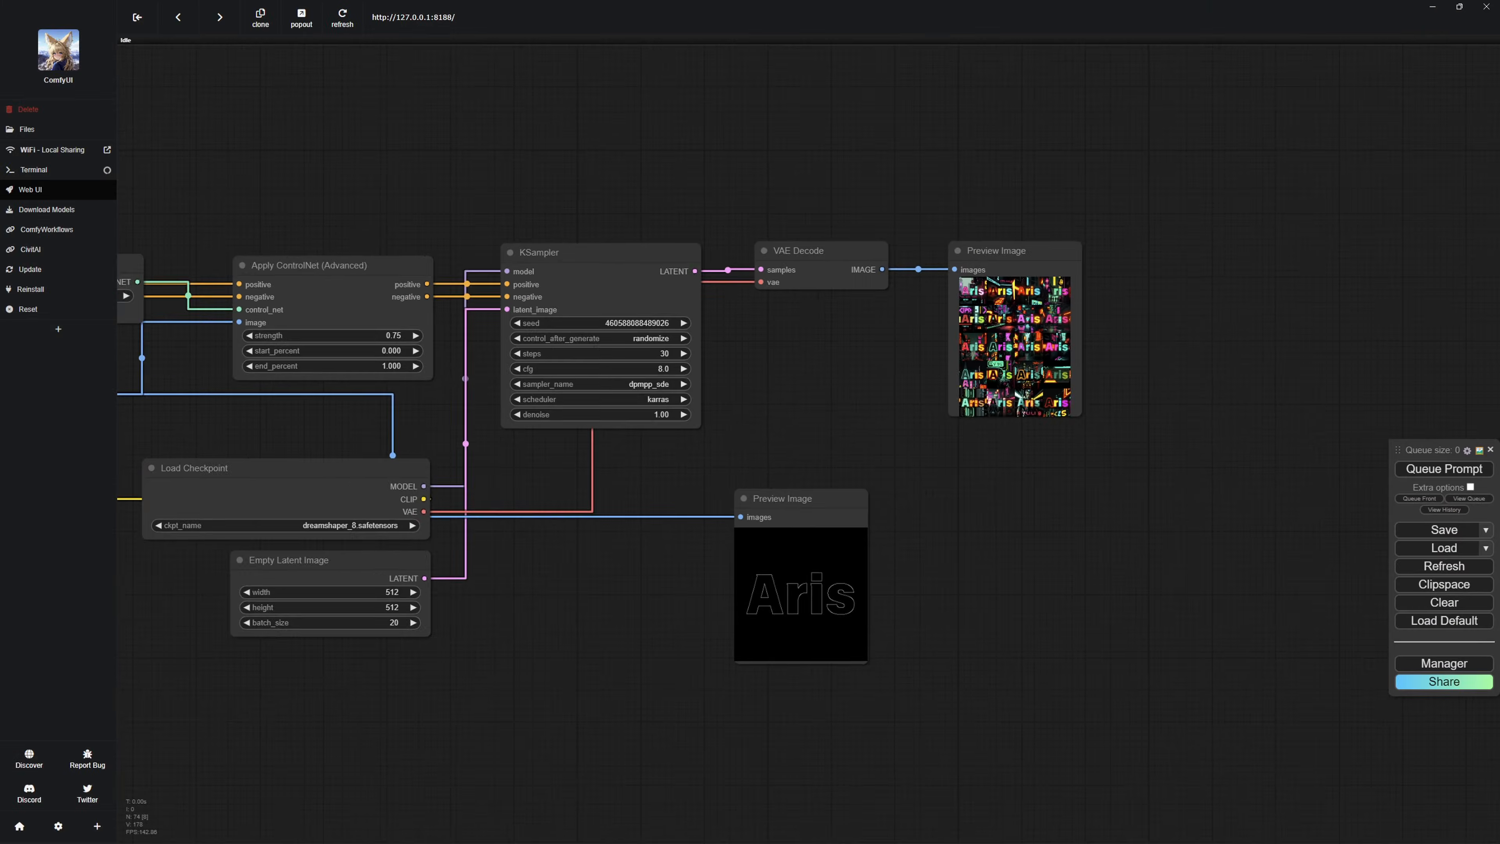
Enlarge the first generated cyberpunk lettering image and step through the batch to compare how the letters are rendered.
{"action": "scroll", "coordinate": [1099, 326], "scroll_direction": "up", "scroll_amount": 19}
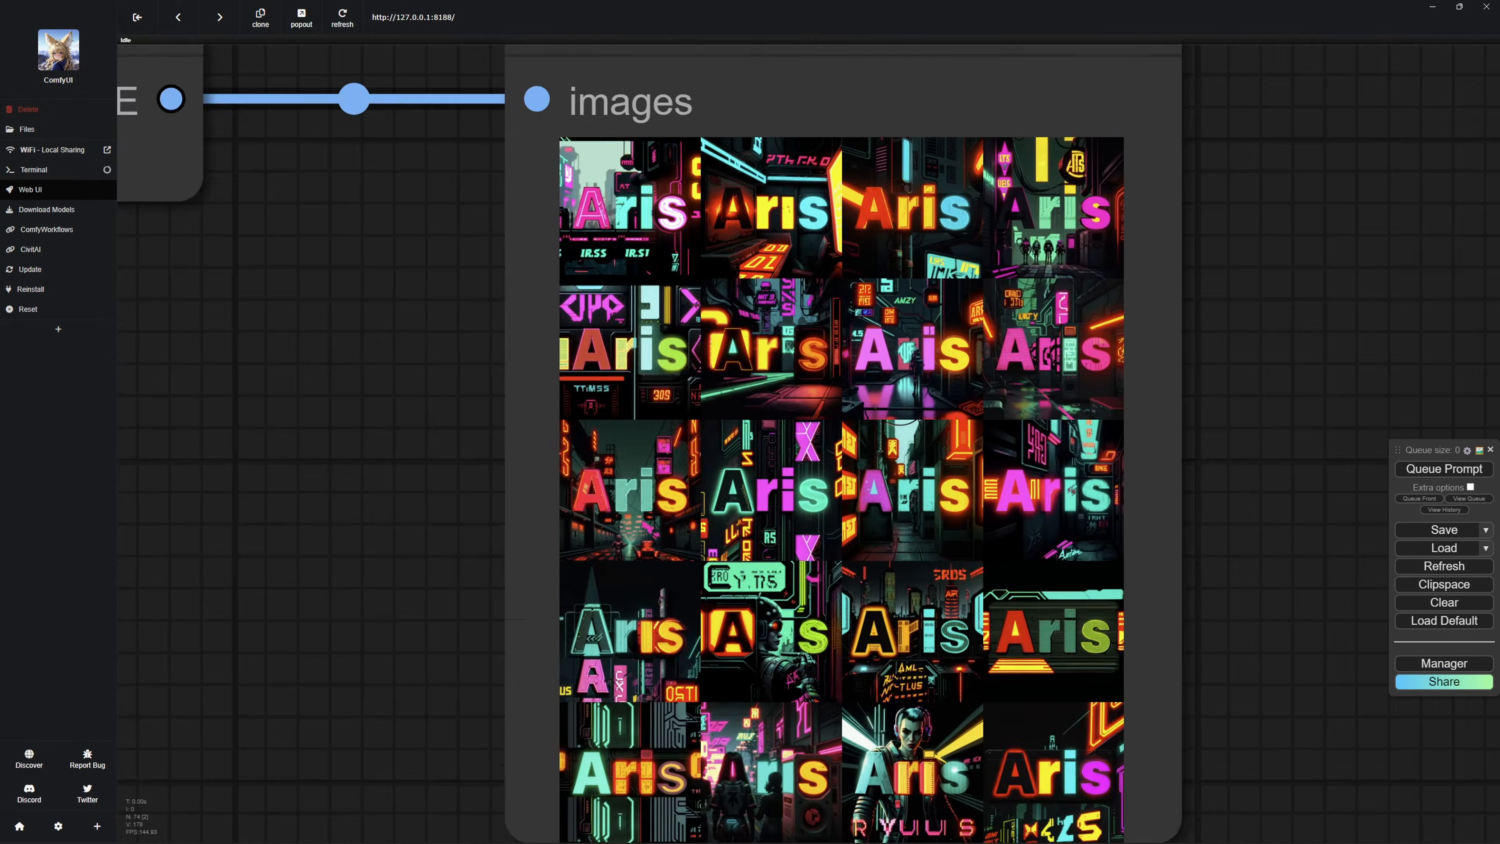
{"action": "left_click", "coordinate": [650, 219]}
{"action": "scroll", "coordinate": [643, 251], "scroll_direction": "down", "scroll_amount": 5}
{"action": "scroll", "coordinate": [1070, 536], "scroll_direction": "down", "scroll_amount": 4}
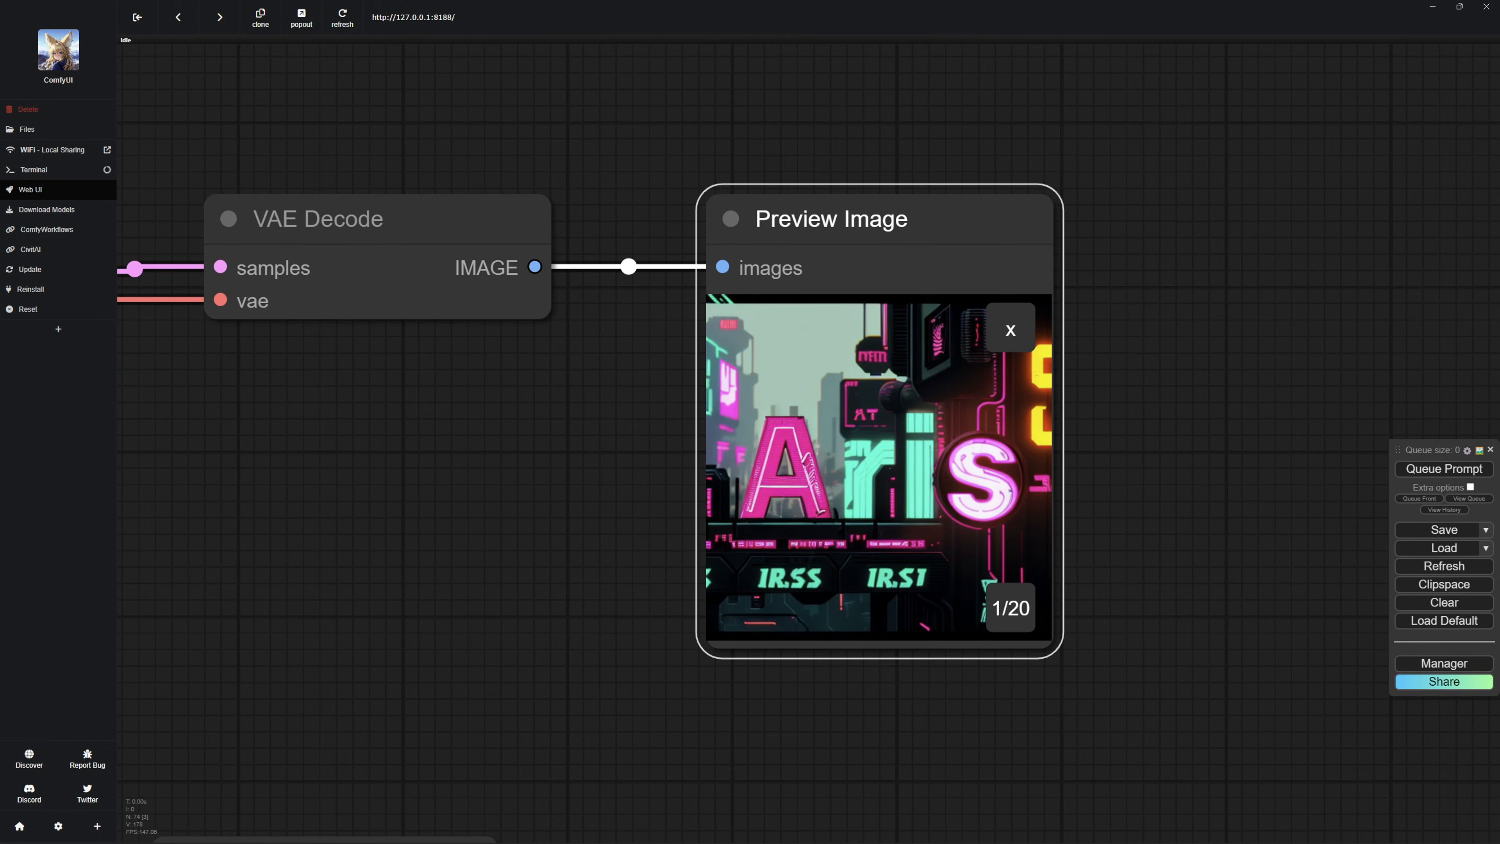
{"action": "left_click", "coordinate": [1011, 607]}
{"action": "left_click", "coordinate": [1011, 608]}
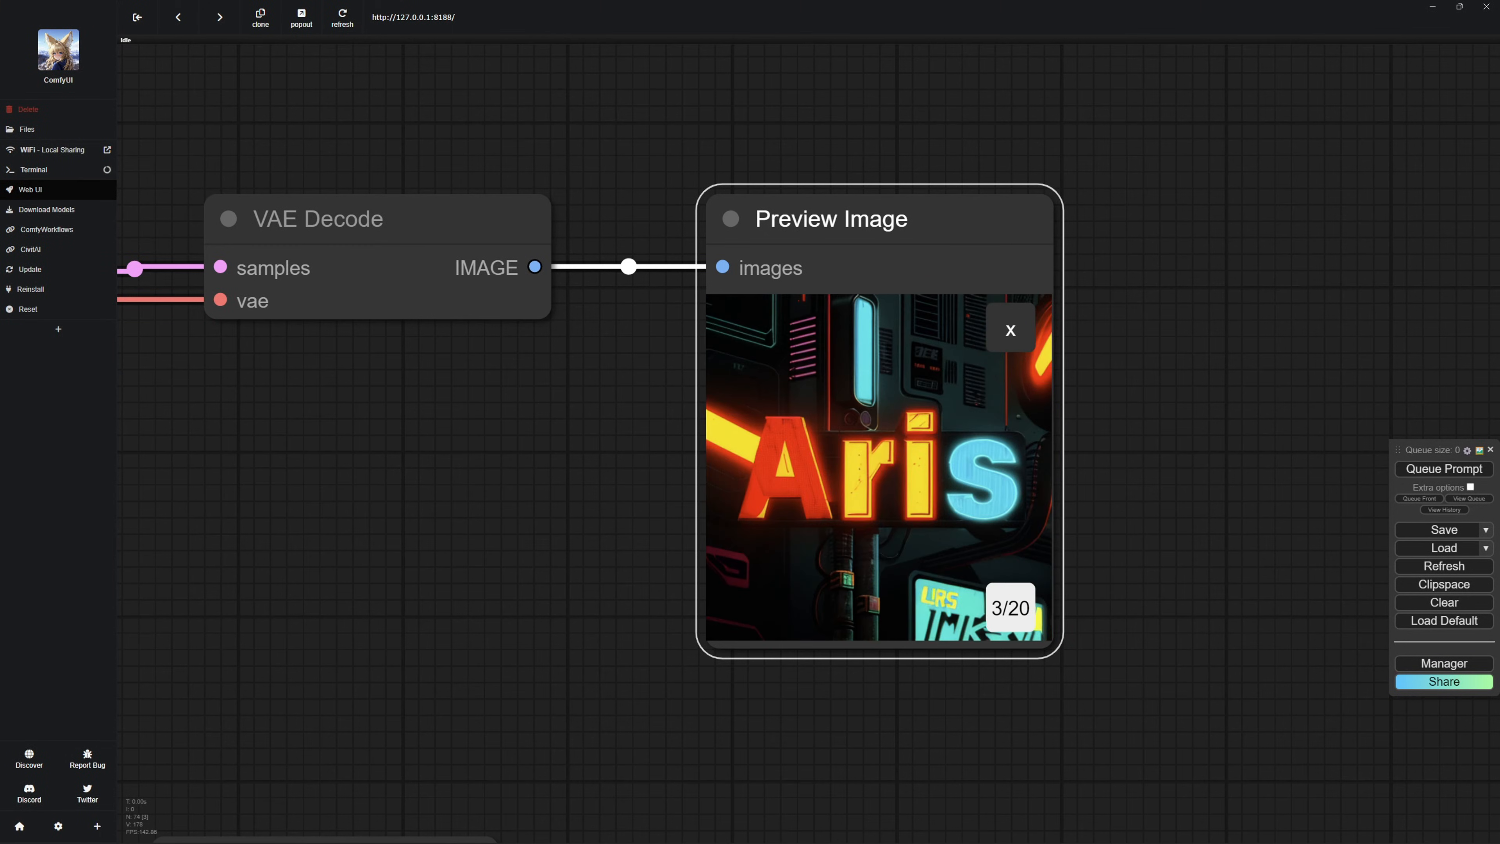
{"action": "left_click", "coordinate": [1010, 607]}
{"action": "left_click", "coordinate": [1011, 607]}
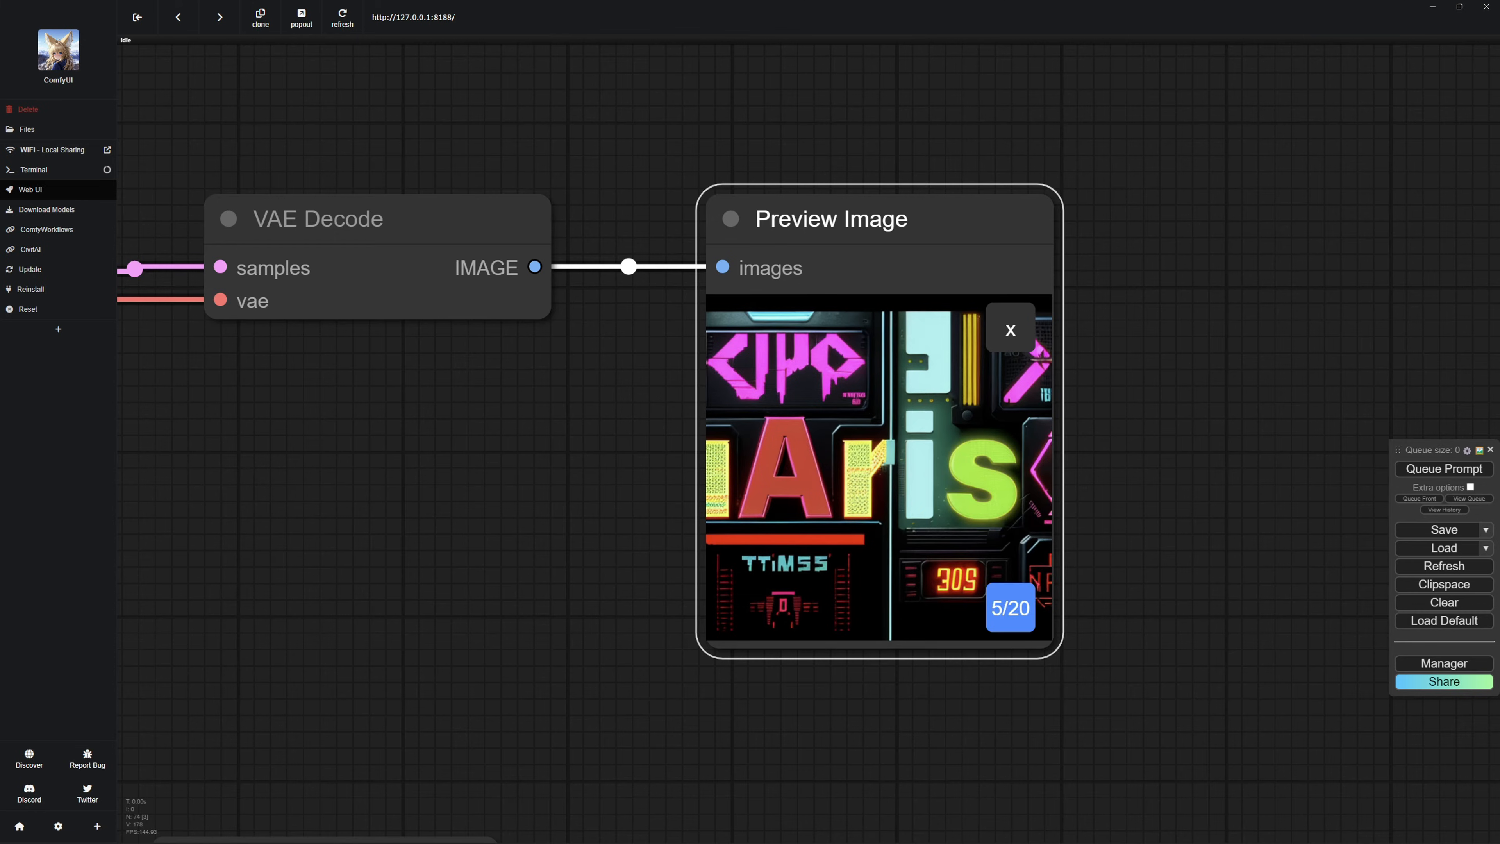
{"action": "left_click", "coordinate": [1011, 607]}
{"action": "left_click", "coordinate": [1011, 607]}
{"action": "left_click", "coordinate": [1011, 607]}
{"action": "left_click", "coordinate": [1011, 607]}
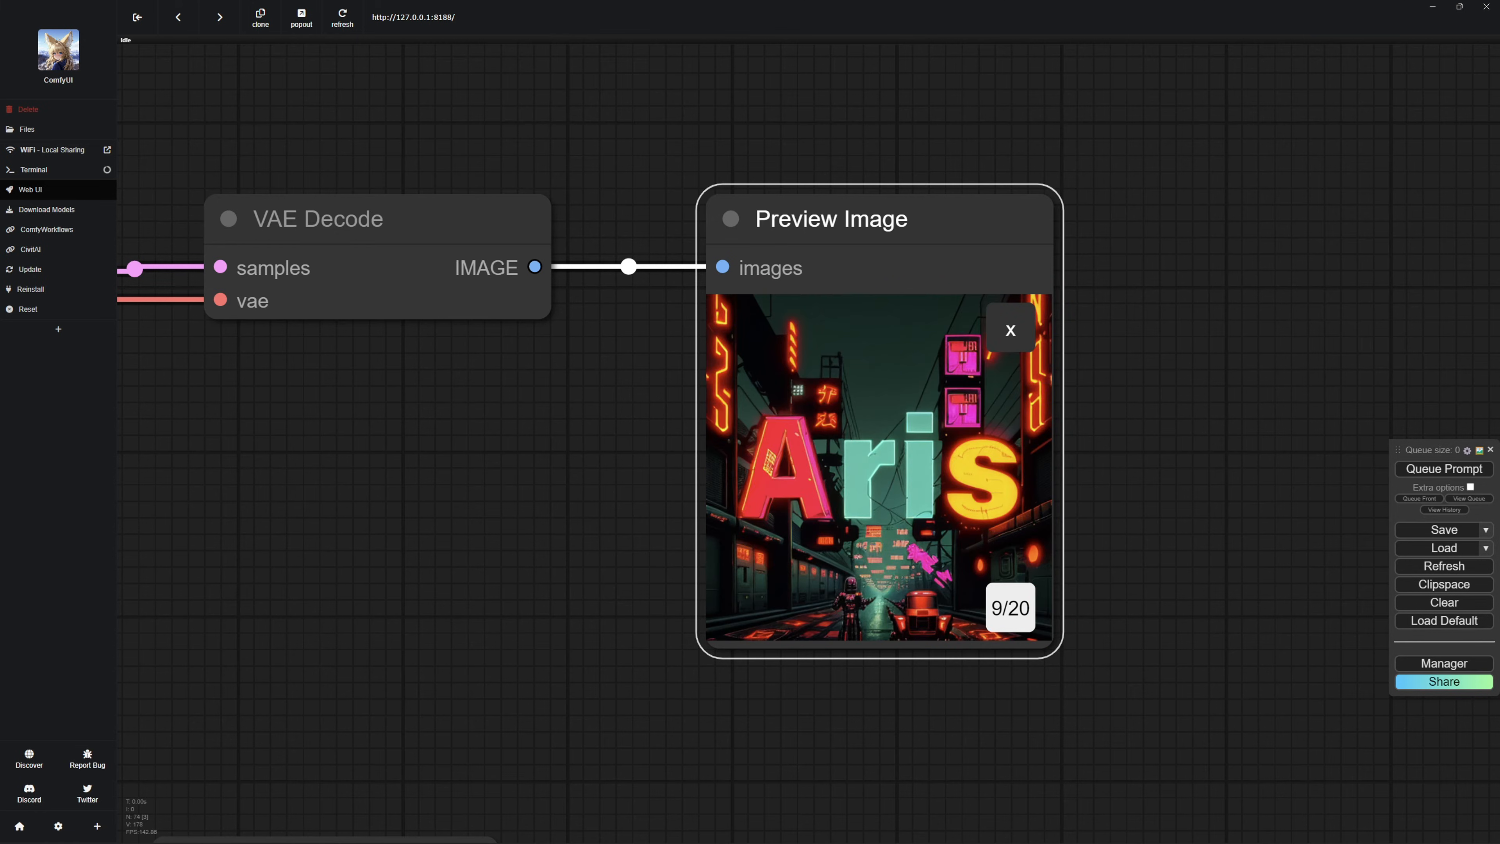
{"action": "left_click", "coordinate": [1010, 608]}
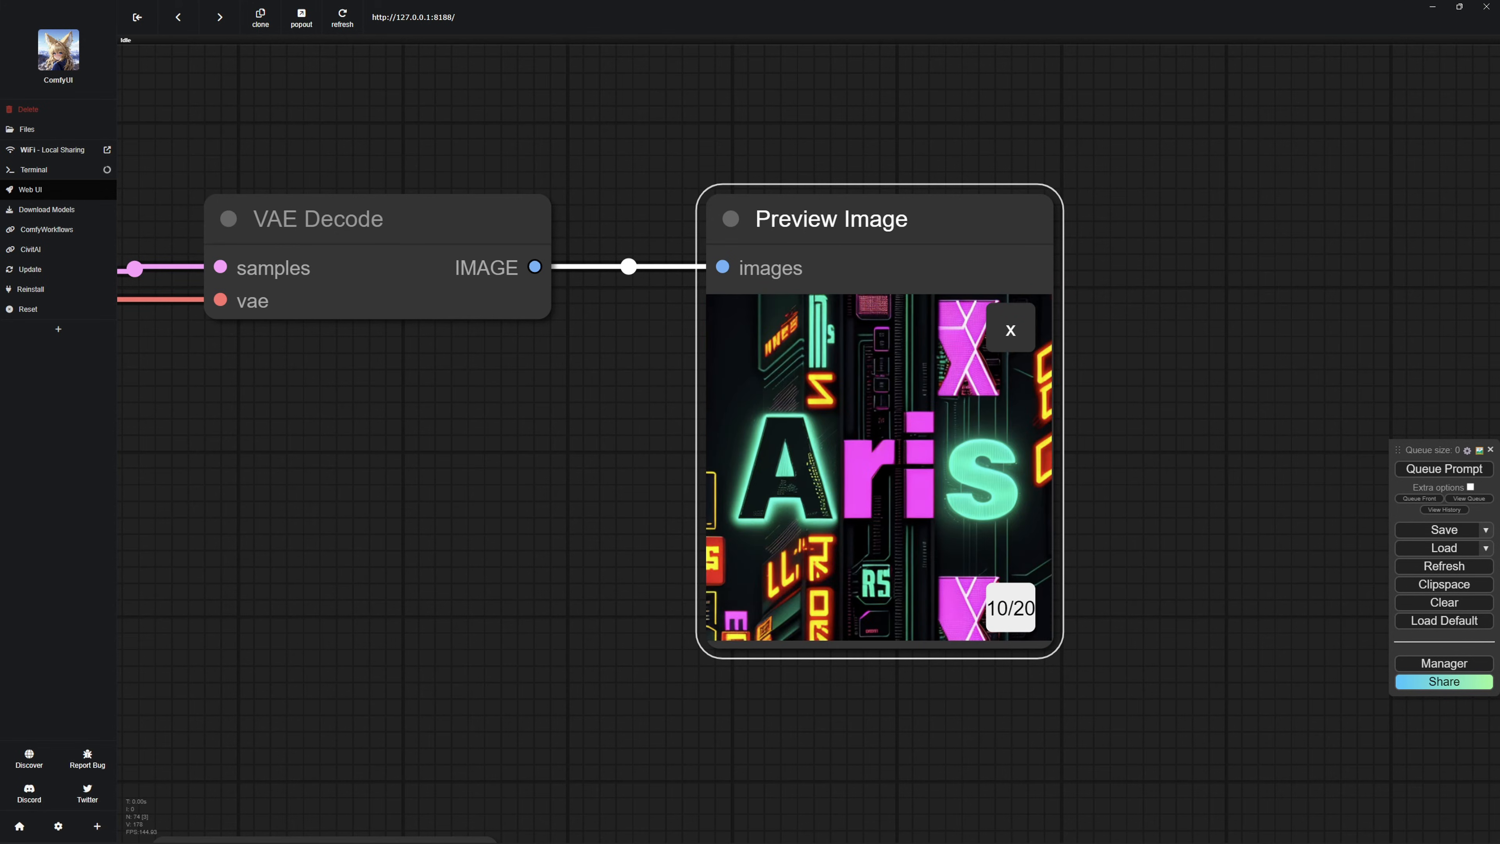
{"action": "left_click", "coordinate": [1010, 608]}
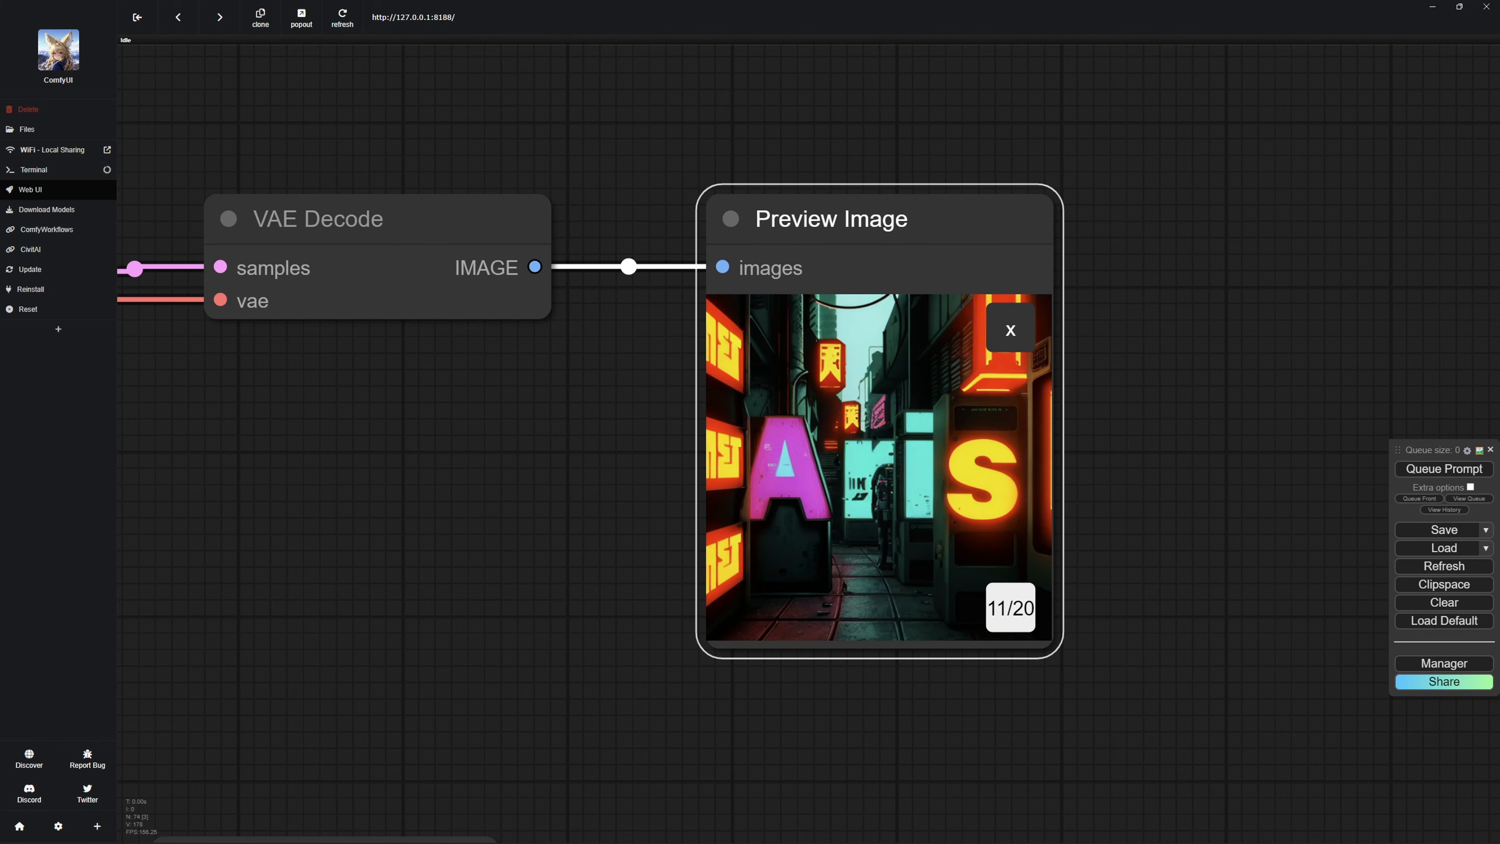
{"action": "left_click", "coordinate": [1010, 607]}
{"action": "left_click", "coordinate": [1010, 608]}
{"action": "left_click", "coordinate": [1010, 607]}
{"action": "left_click", "coordinate": [1011, 608]}
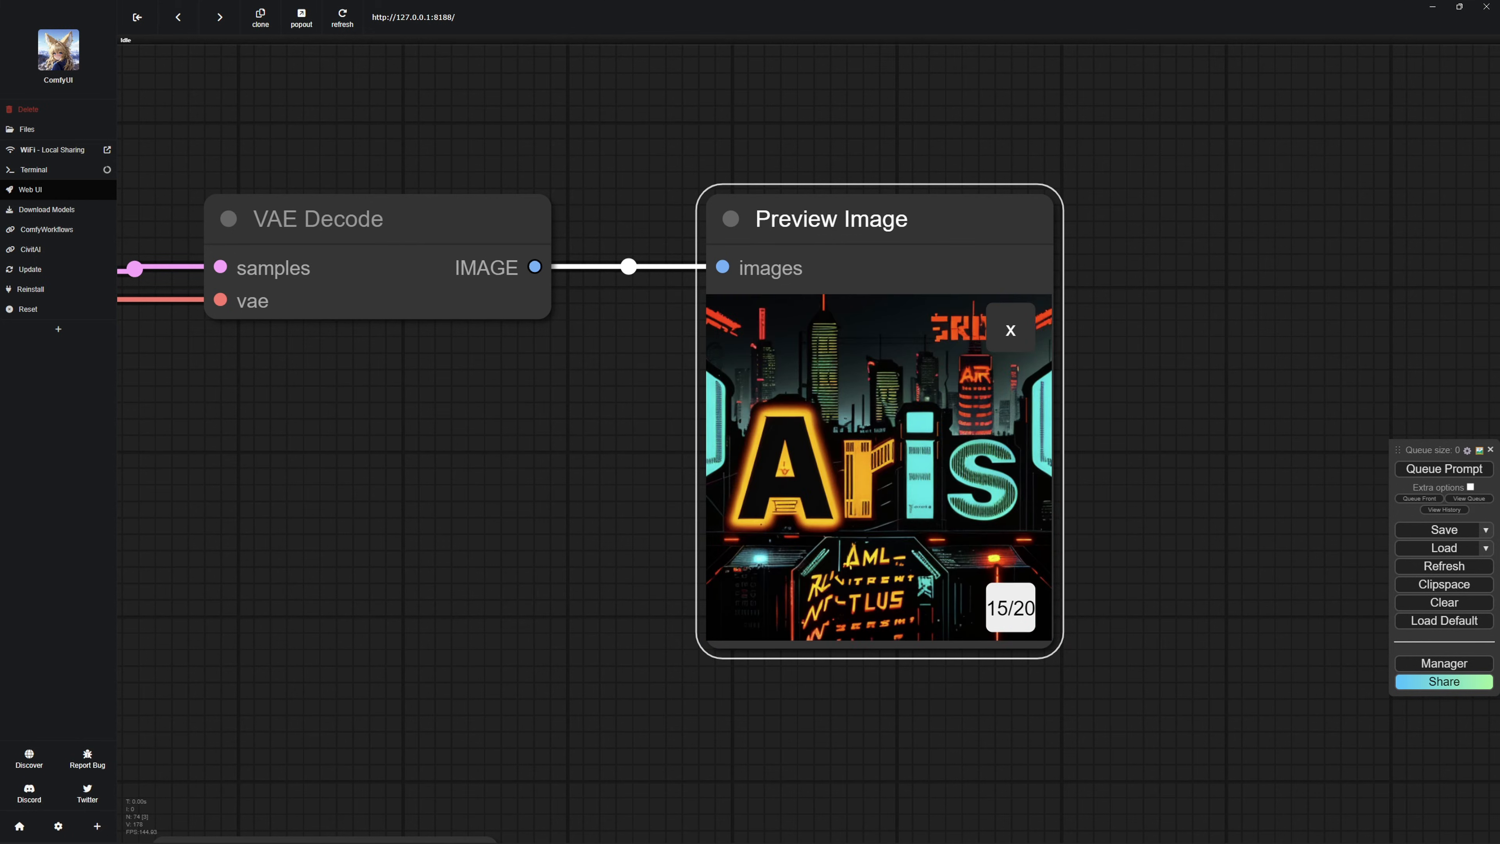
{"action": "left_click", "coordinate": [1011, 608]}
{"action": "left_click", "coordinate": [1011, 607]}
{"action": "left_click", "coordinate": [1011, 607]}
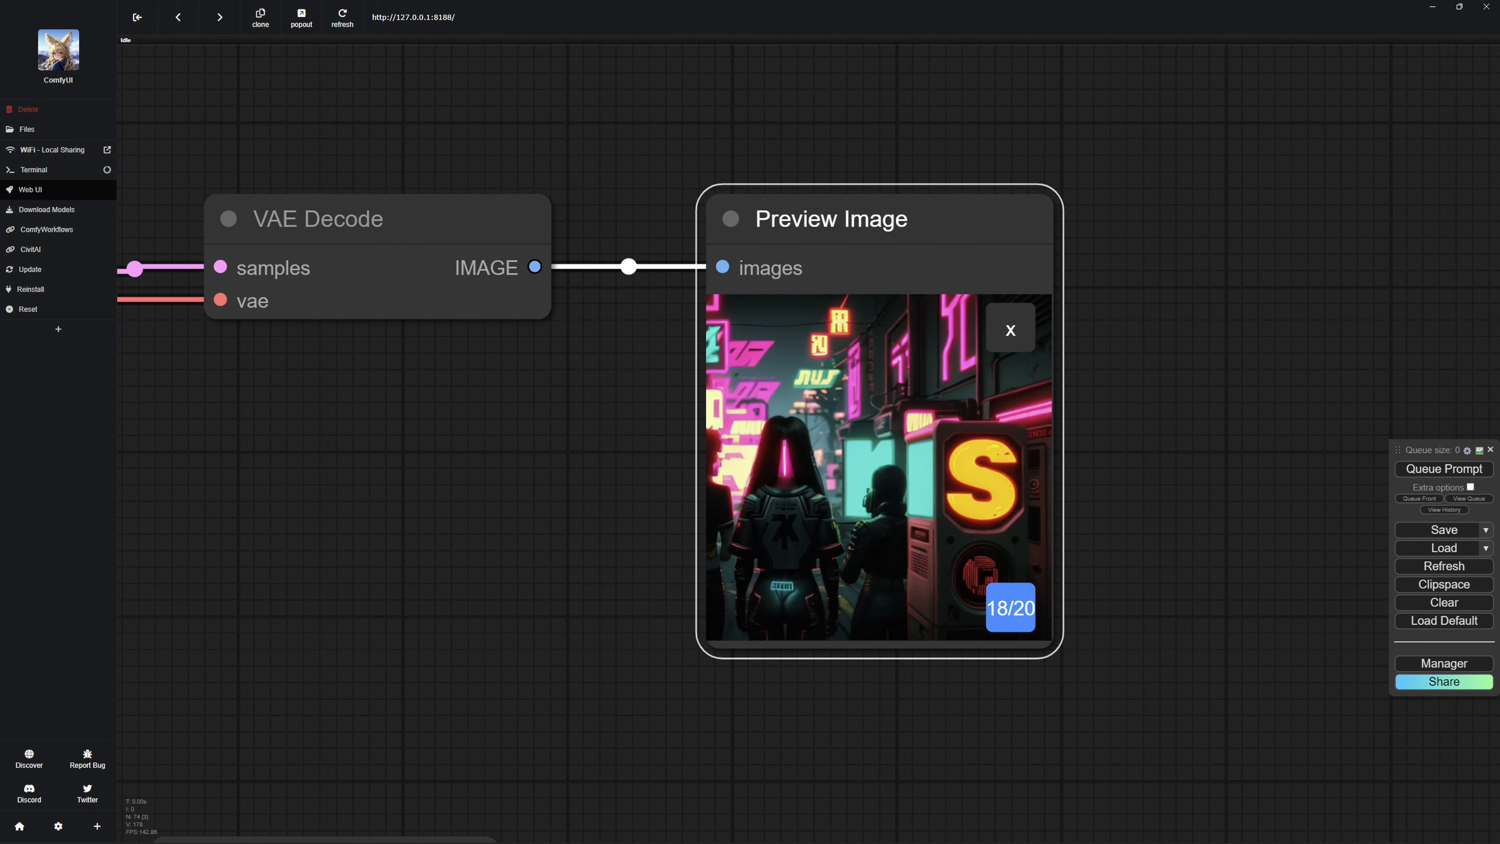
Step through the generated neon and bread lettering batches to compare the images, and queue the glass lettering workflow.
{"action": "left_click", "coordinate": [1010, 608]}
{"action": "left_click", "coordinate": [1011, 607]}
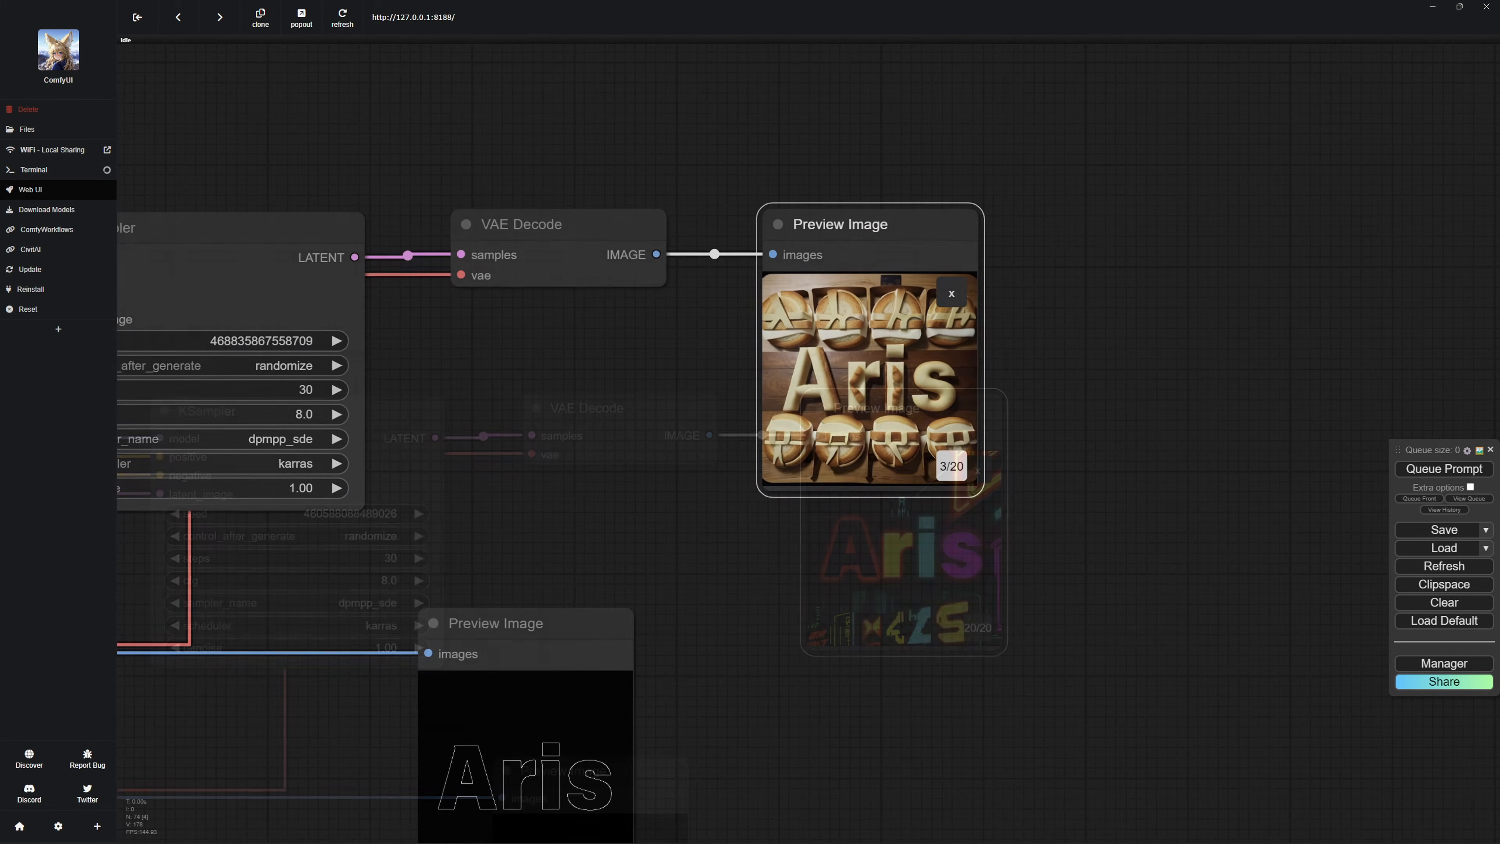
{"action": "left_click", "coordinate": [952, 466]}
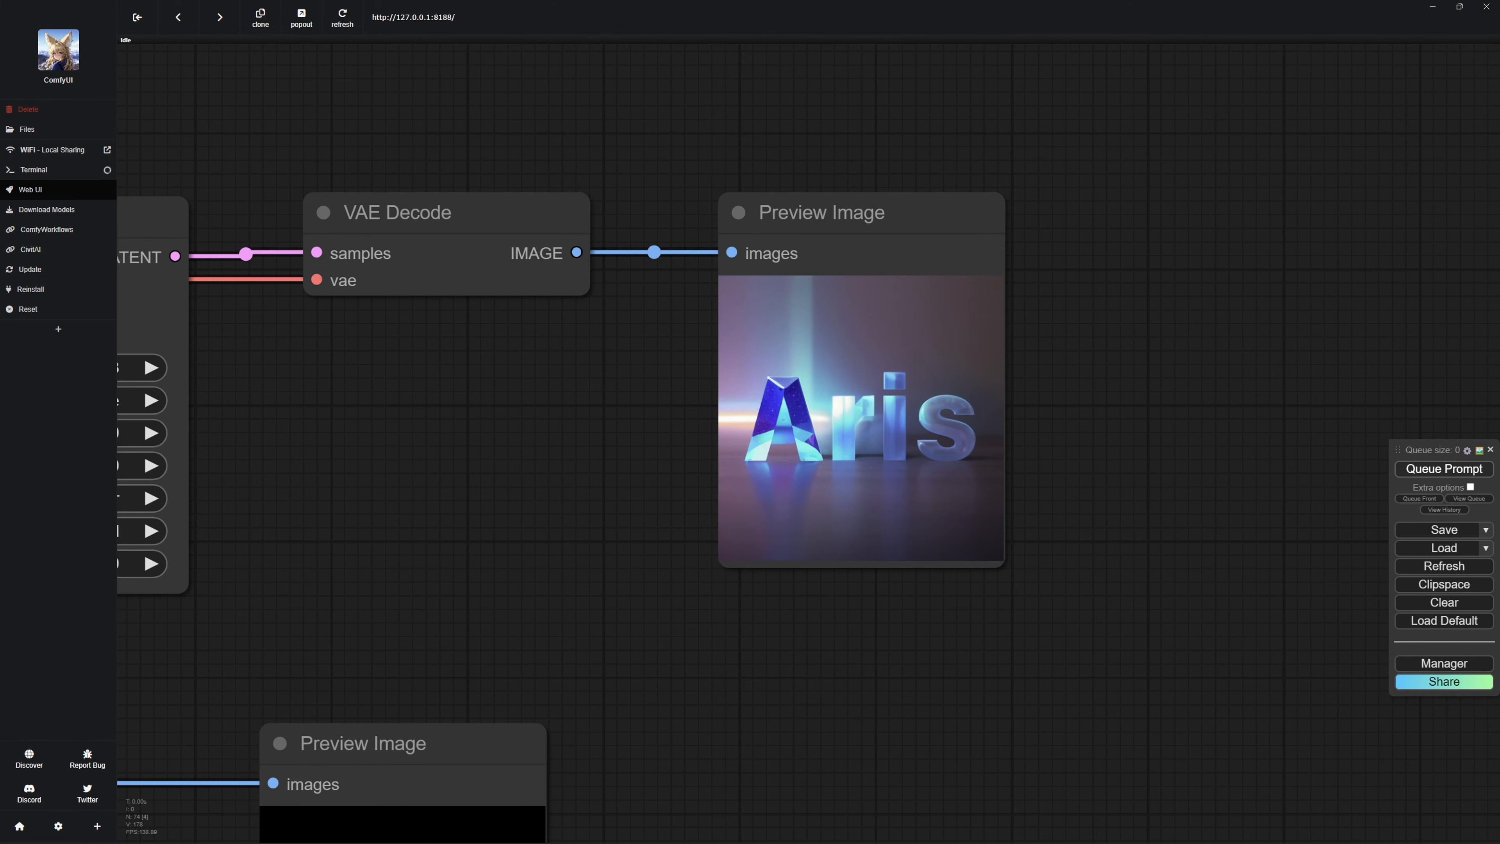
{"action": "key", "text": "ctrl+Return"}
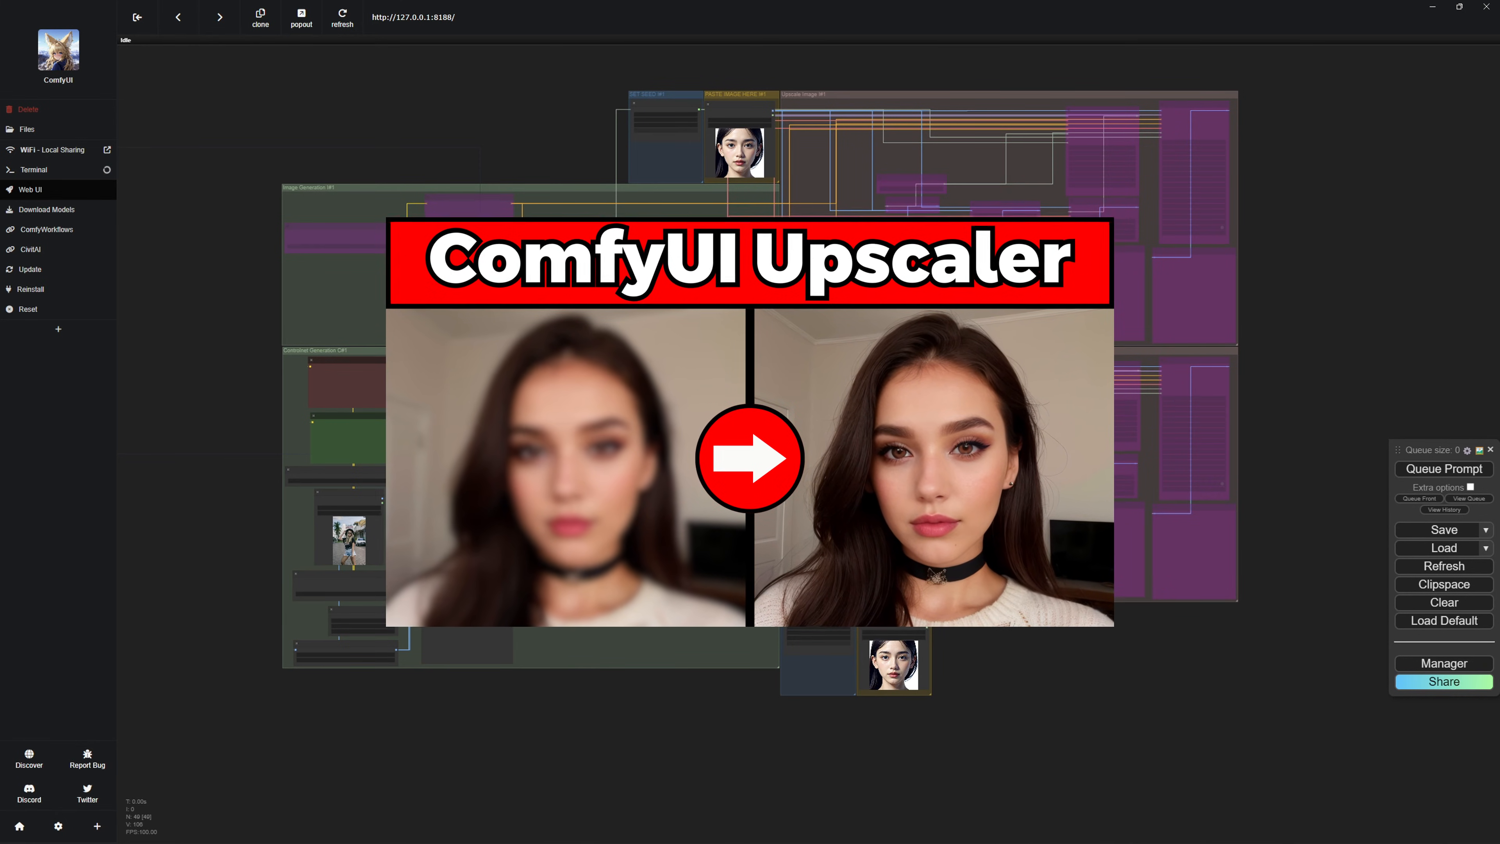
Look over the upscaler workflow's ControlNet generation and upscale groups and the ComfyUI Manager's option for installing missing custom nodes.
{"action": "scroll", "coordinate": [629, 613], "scroll_direction": "up", "scroll_amount": 2}
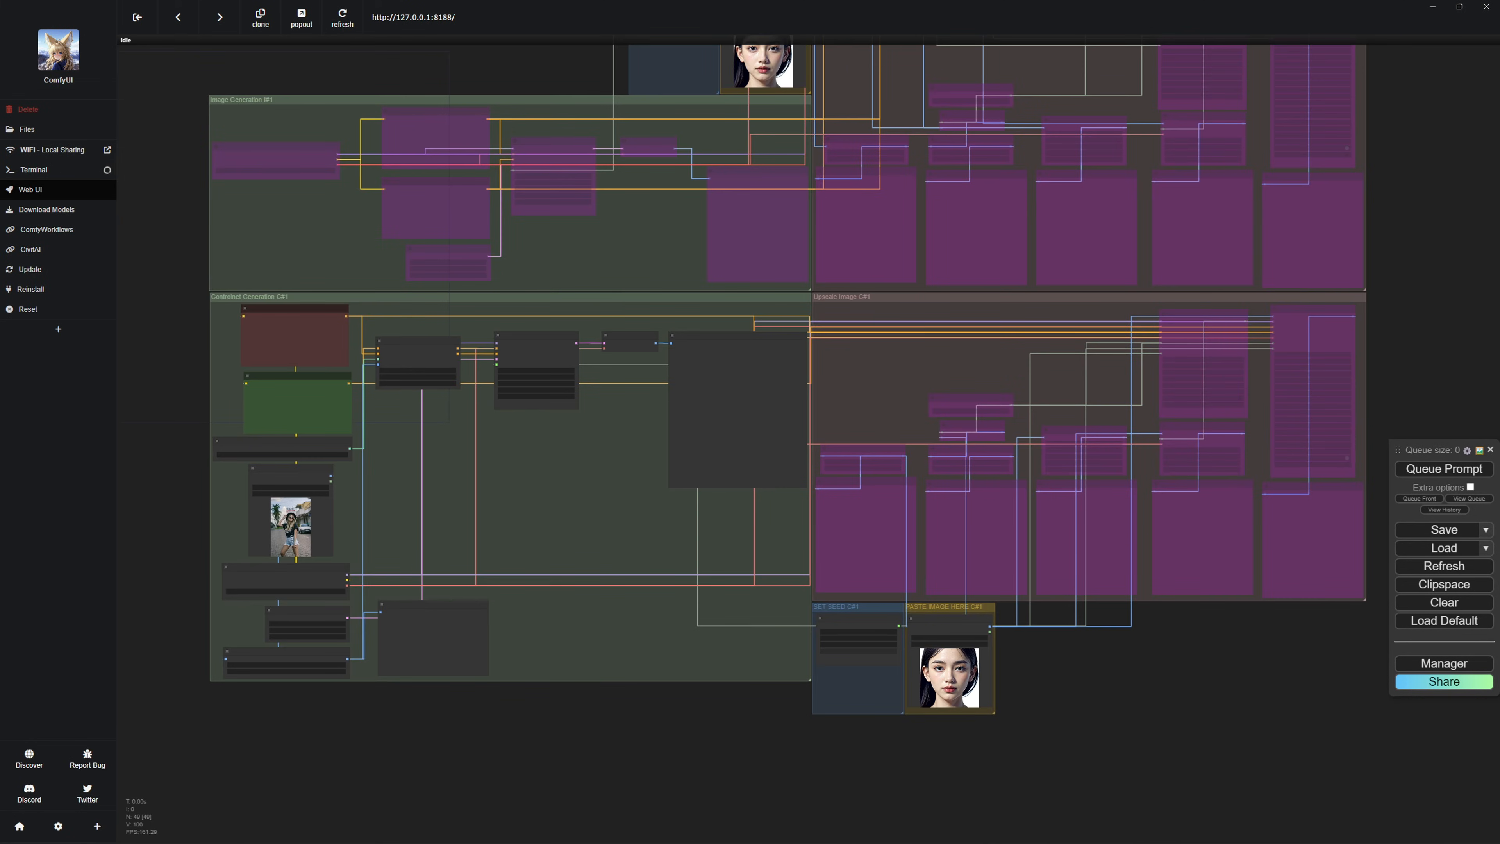
{"action": "left_click_drag", "start_coordinate": [629, 613], "coordinate": [729, 544]}
{"action": "scroll", "coordinate": [729, 543], "scroll_direction": "up", "scroll_amount": 1}
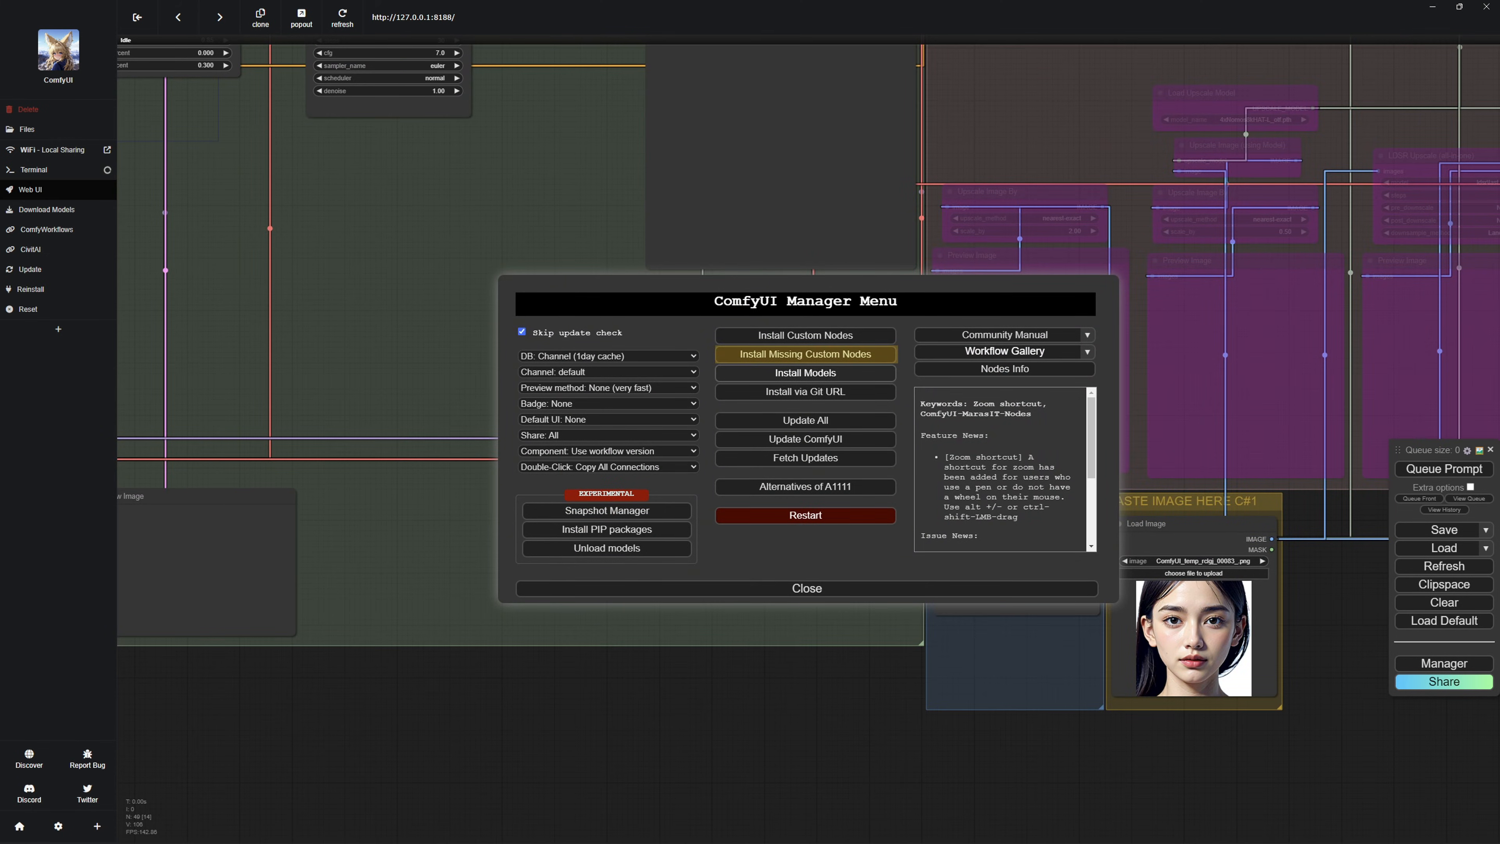
{"action": "scroll", "coordinate": [624, 514], "scroll_direction": "up", "scroll_amount": 9}
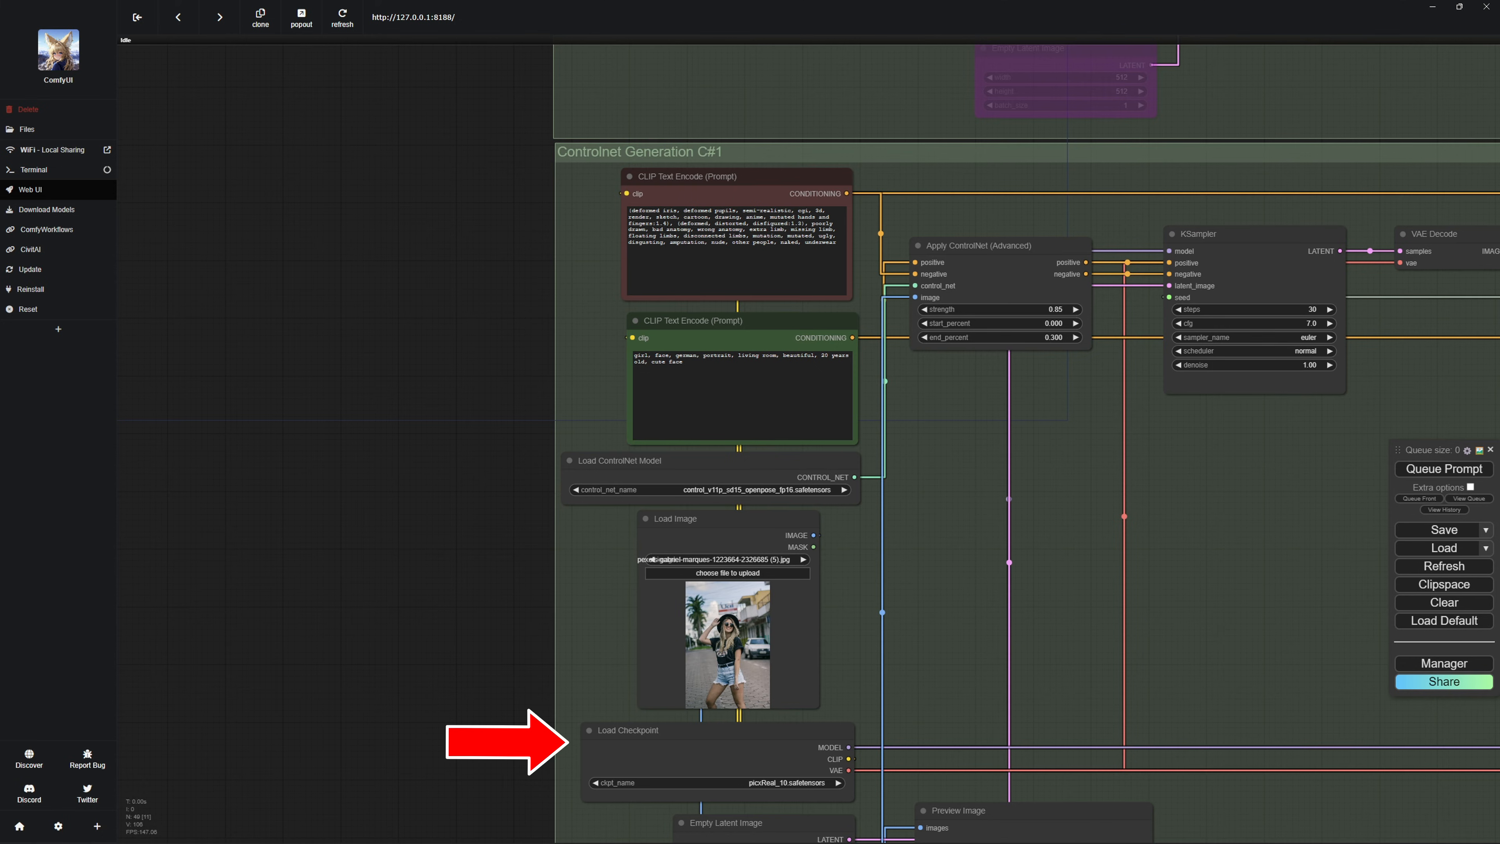
Examine the positive prompt and the Apply ControlNet (Advanced) node in the Controlnet Generation C#1 group.
{"action": "left_click", "coordinate": [721, 321]}
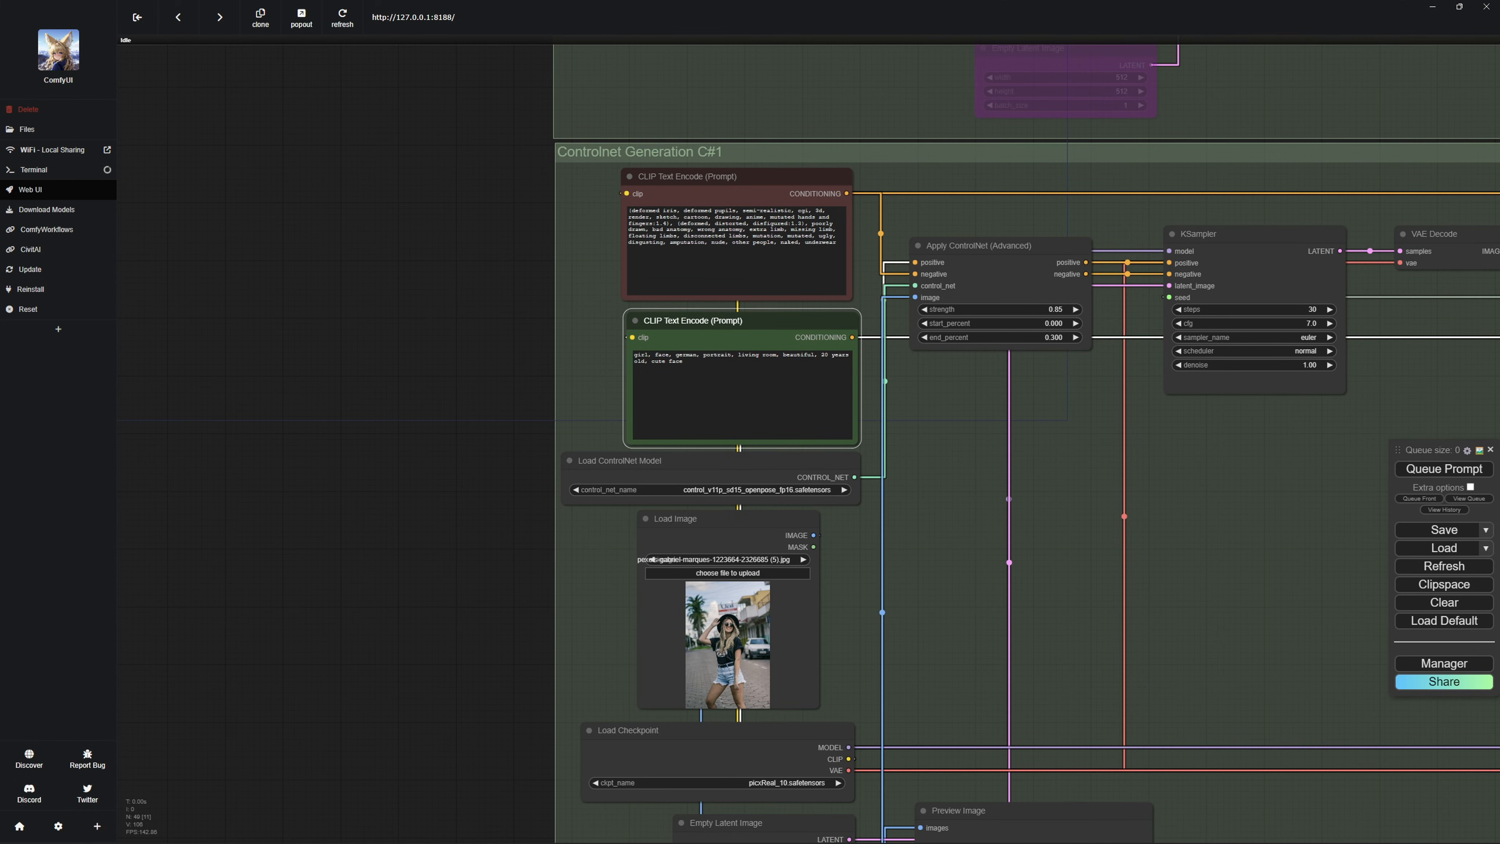
{"action": "key", "text": "Escape"}
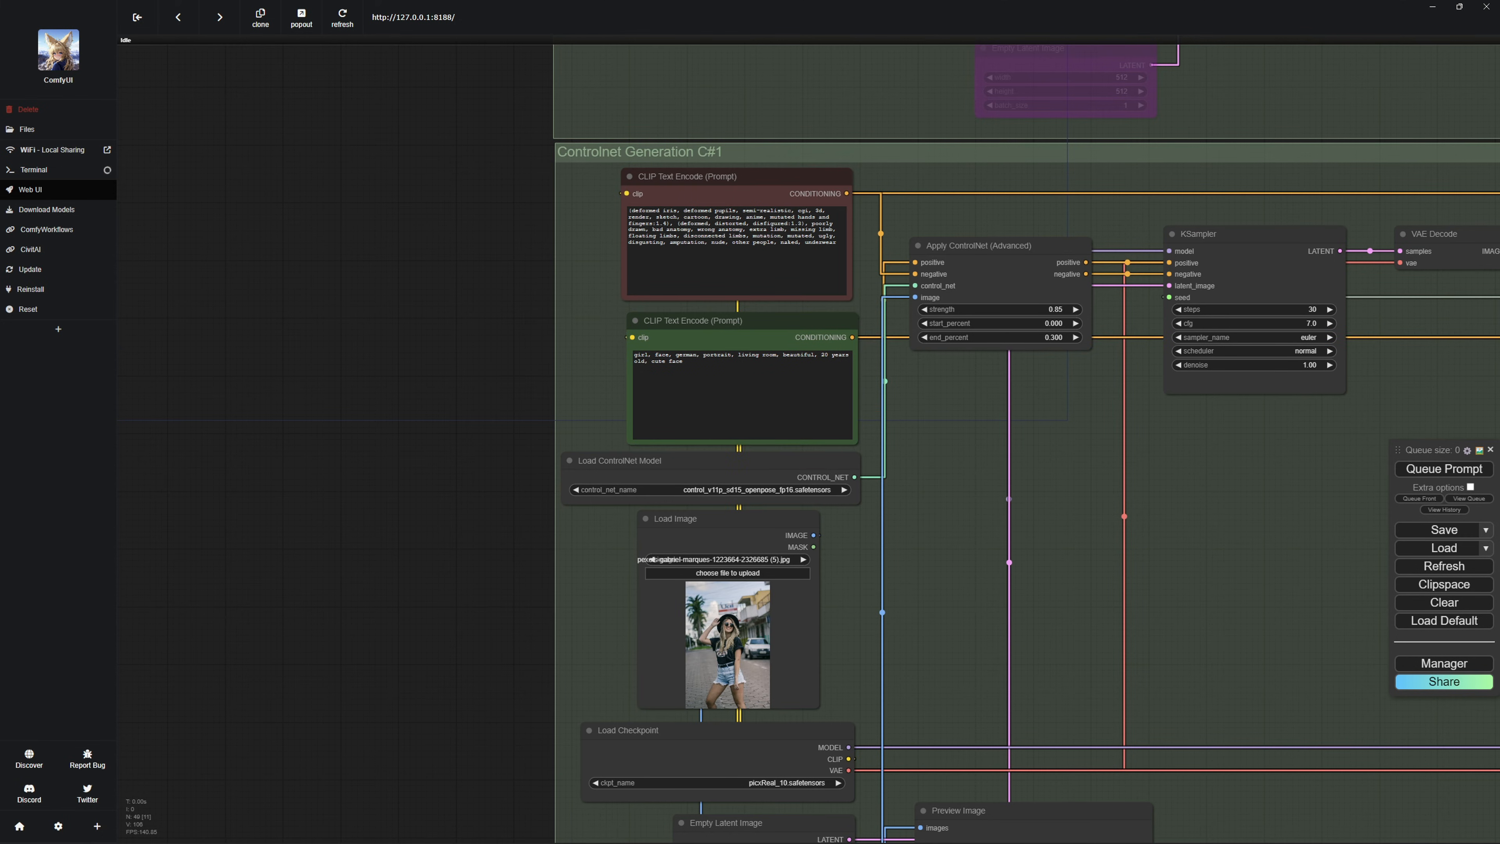
{"action": "left_click", "coordinate": [1004, 278]}
{"action": "scroll", "coordinate": [1062, 323], "scroll_direction": "up", "scroll_amount": 7}
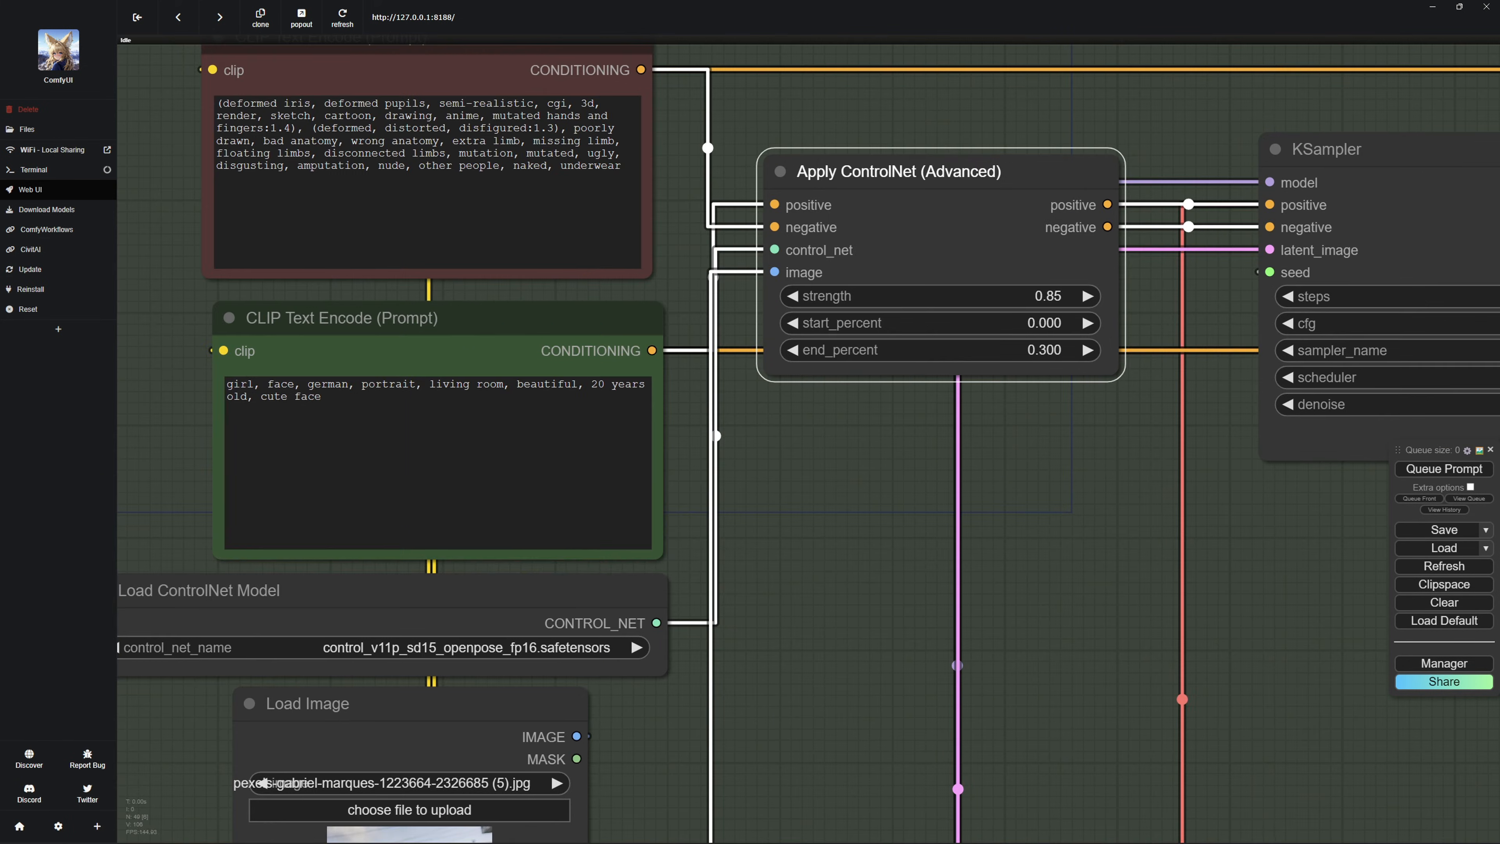
{"action": "left_click_drag", "start_coordinate": [1039, 472], "coordinate": [913, 461]}
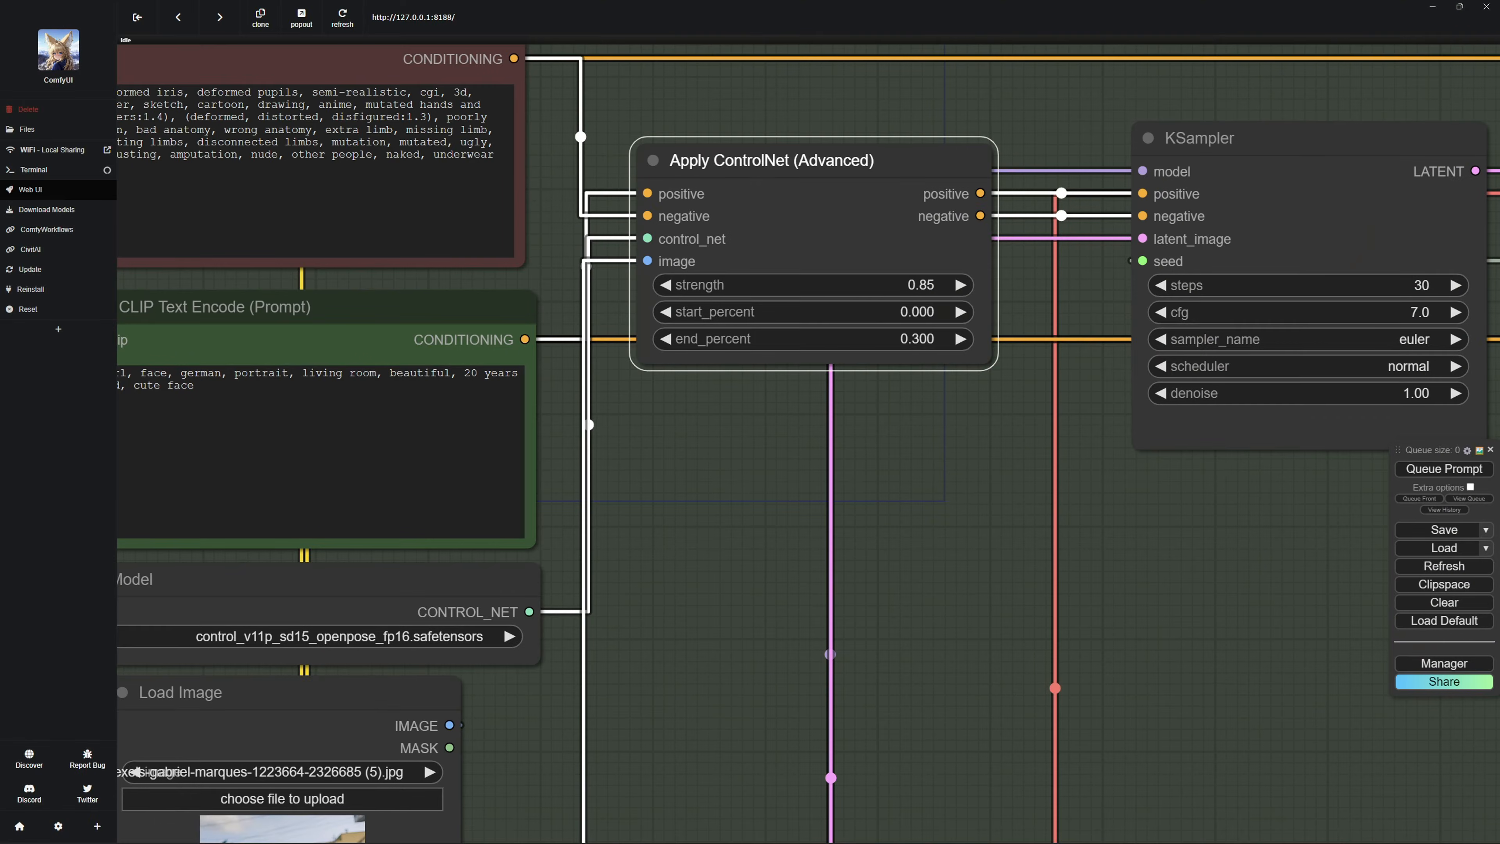
Open the end_percent value of Apply ControlNet (Advanced) and accept it at 0.3.
{"action": "left_click", "coordinate": [827, 333]}
{"action": "left_click", "coordinate": [938, 338]}
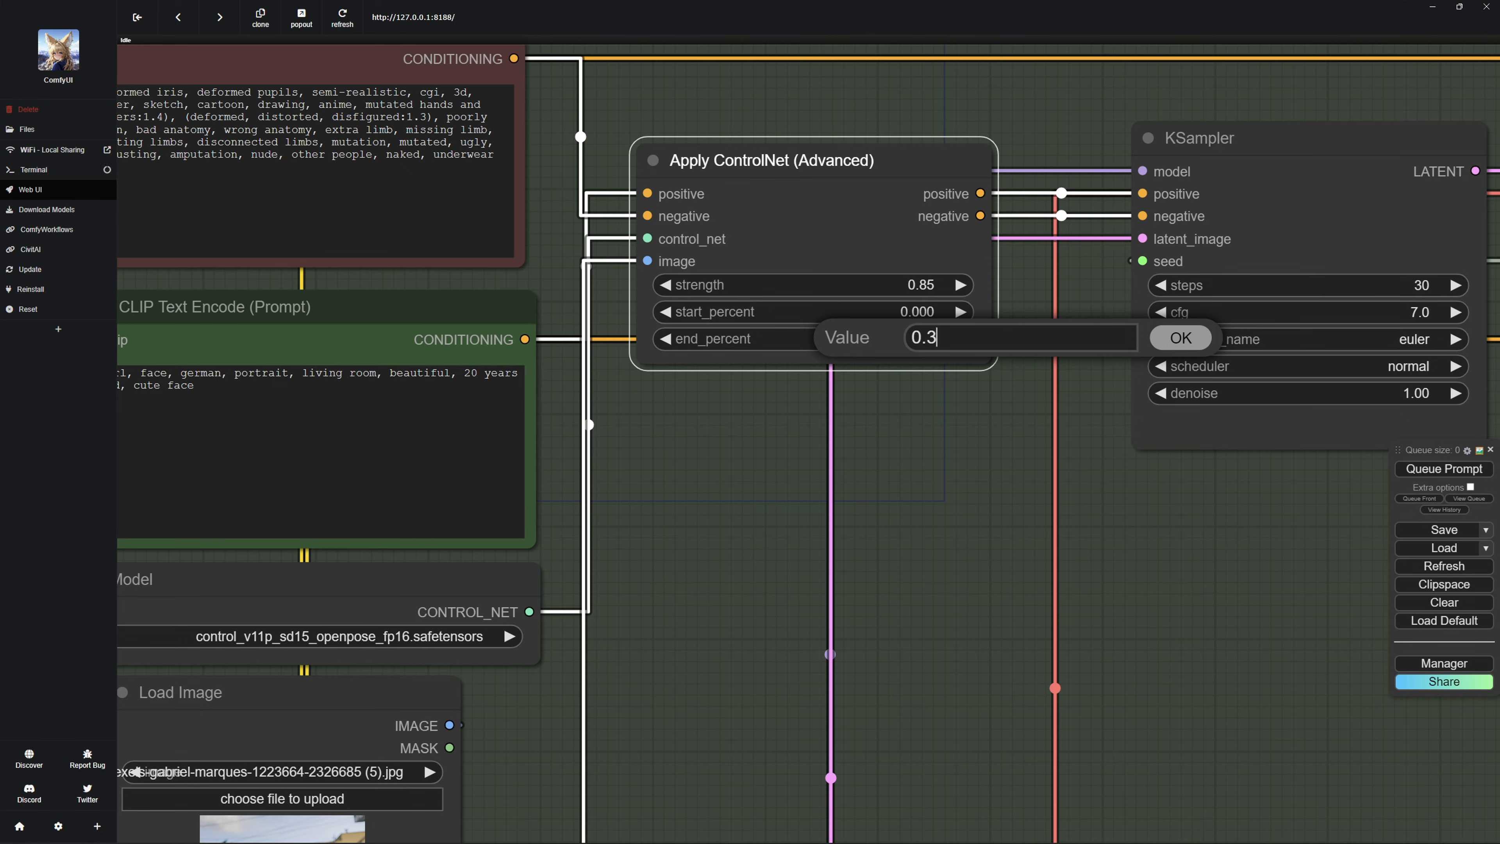
{"action": "key", "text": "shift+Left"}
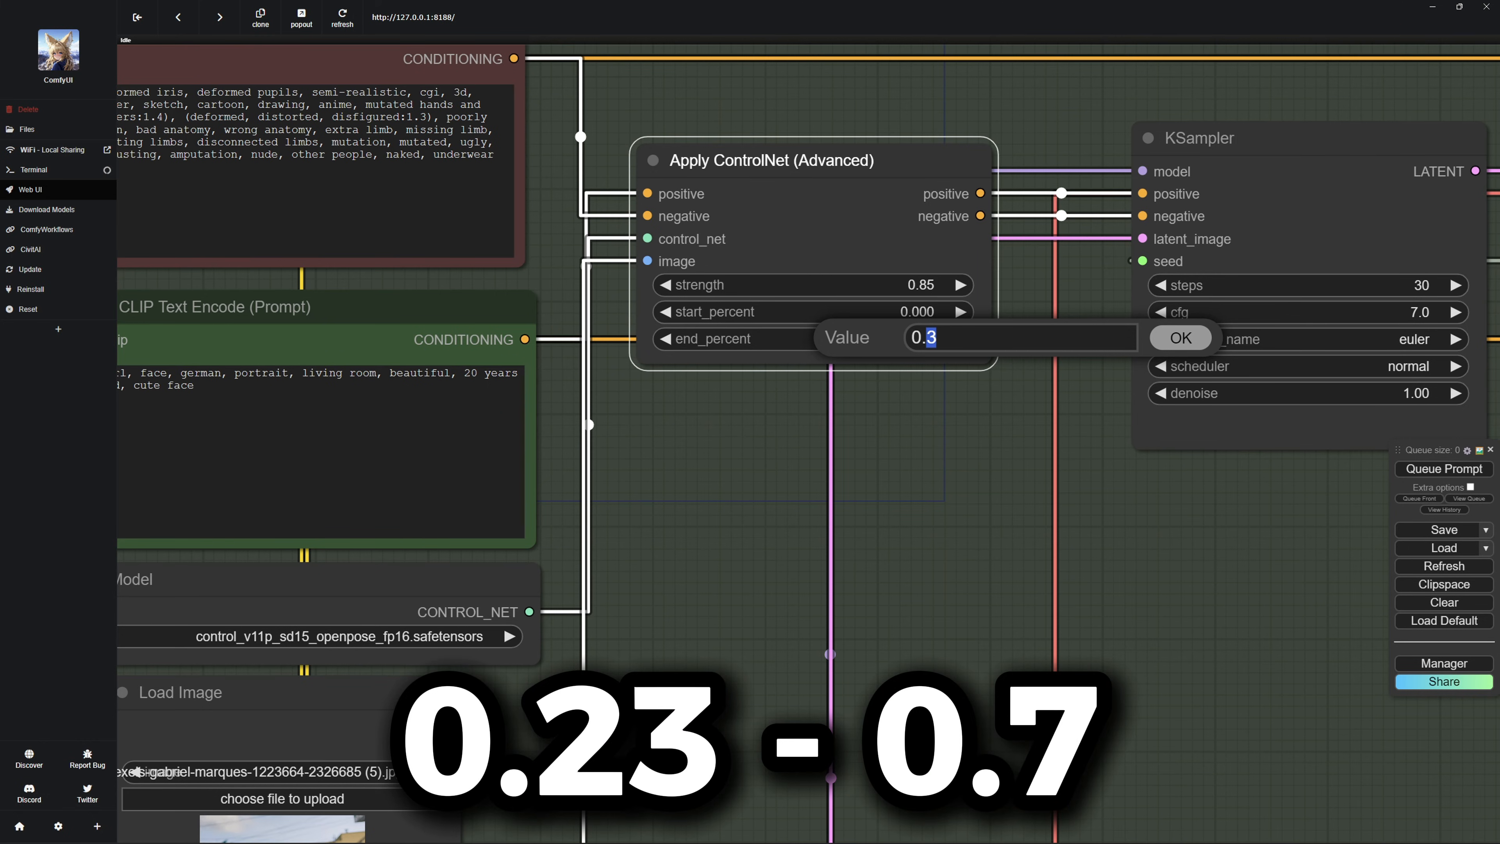
{"action": "key", "text": "Return"}
Queue the OpenPose workflow and follow its run from the pose preview through the KSampler to the image preview.
{"action": "left_click_drag", "start_coordinate": [606, 324], "coordinate": [423, 310]}
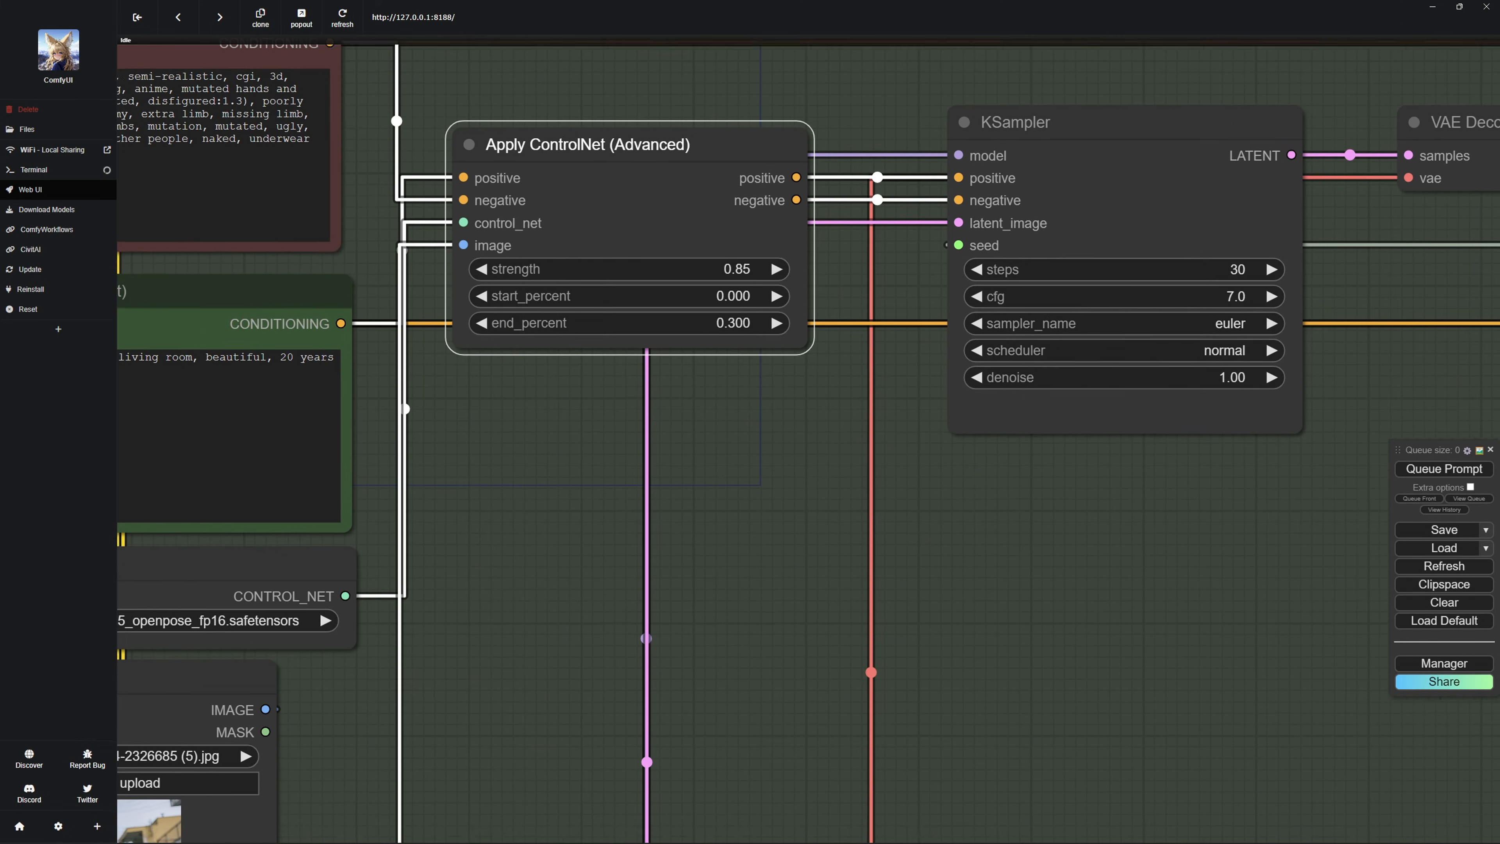
{"action": "scroll", "coordinate": [422, 310], "scroll_direction": "down", "scroll_amount": 5}
{"action": "left_click_drag", "start_coordinate": [449, 502], "coordinate": [726, 117]}
{"action": "key", "text": "ctrl+Return"}
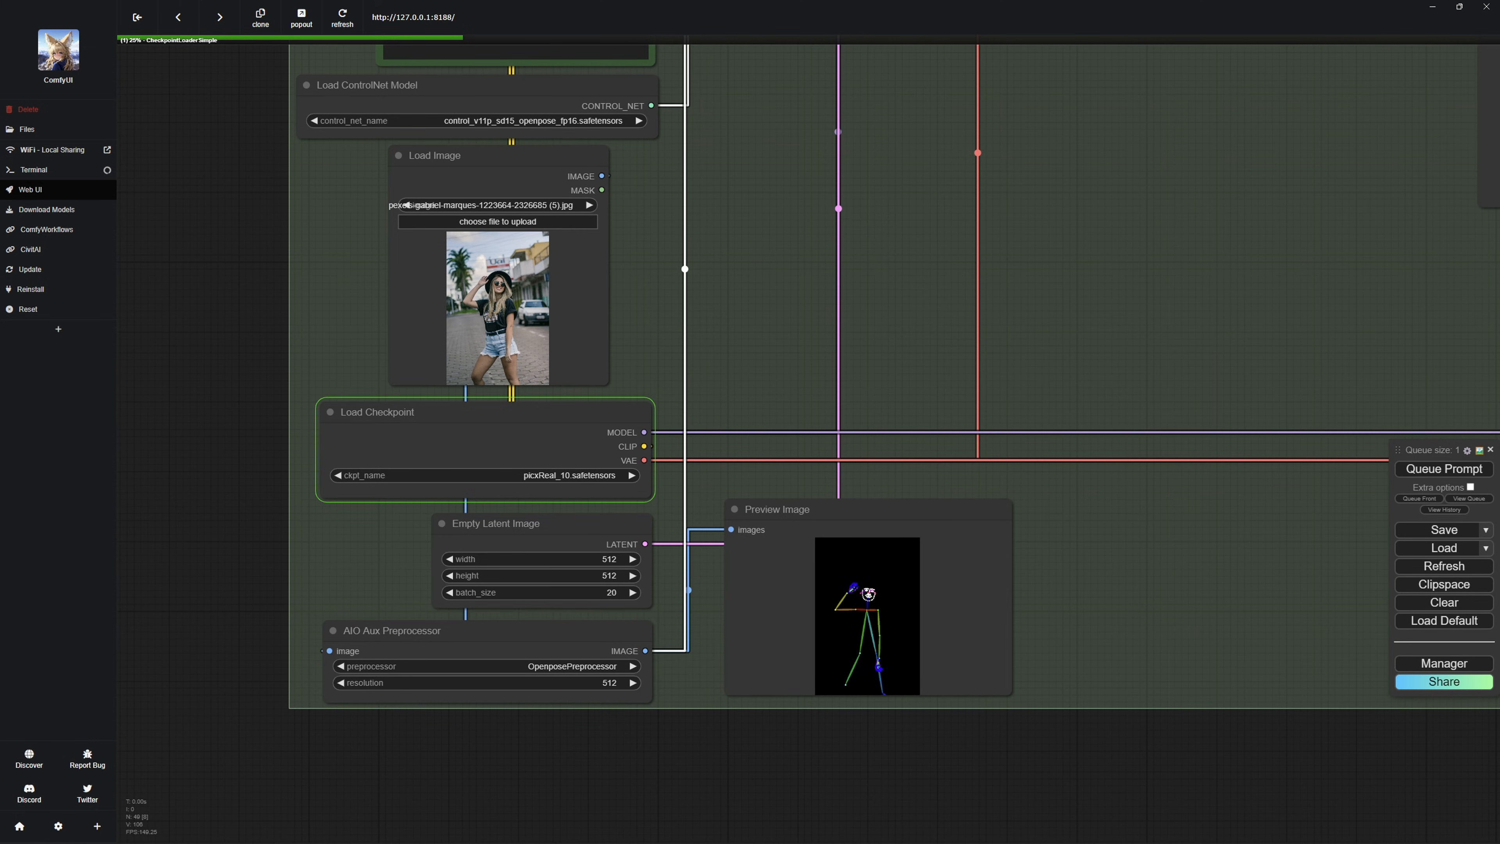
{"action": "left_click_drag", "start_coordinate": [725, 118], "coordinate": [229, 472]}
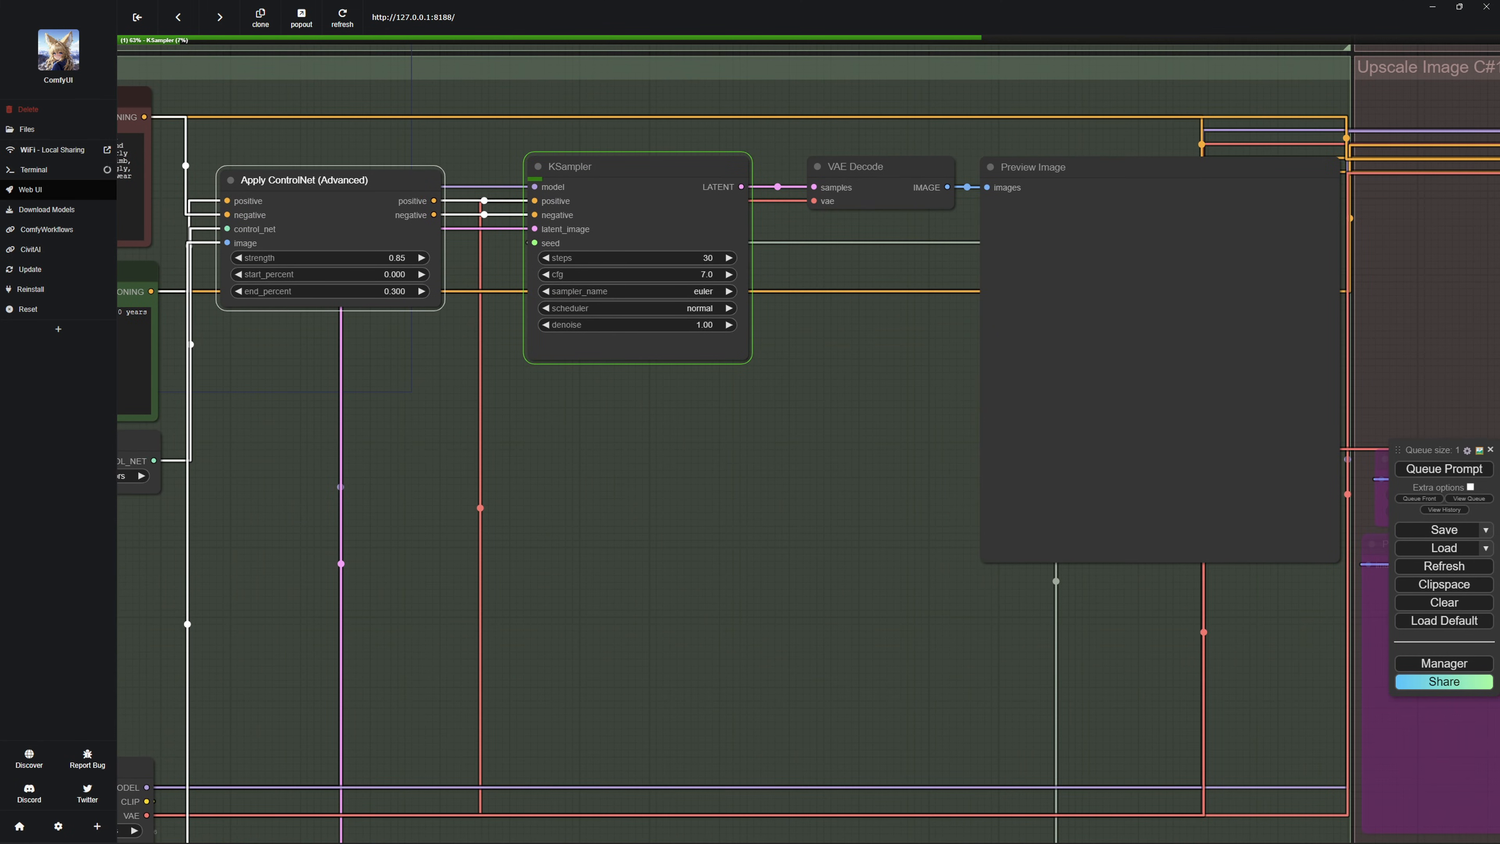
{"action": "left_click_drag", "start_coordinate": [809, 444], "coordinate": [715, 475]}
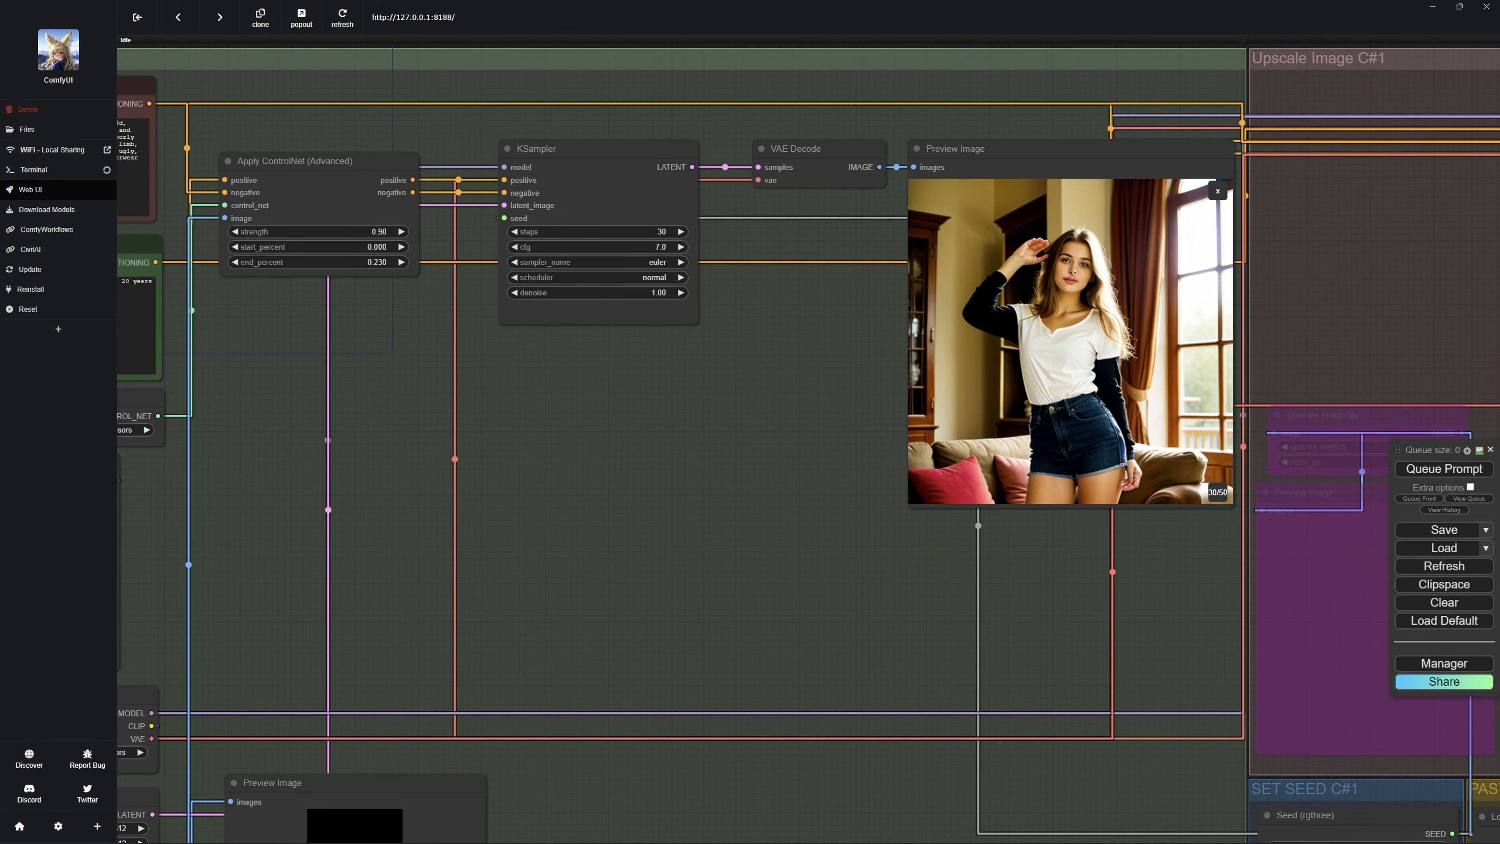
{"action": "left_click_drag", "start_coordinate": [767, 443], "coordinate": [905, 405]}
{"action": "mouse_move", "coordinate": [768, 443]}
{"action": "left_mouse_down"}
{"action": "mouse_move", "coordinate": [942, 386]}
{"action": "mouse_move", "coordinate": [769, 456]}
{"action": "left_mouse_up"}
Pick generated image 30 of 50 and paste it into the Load Image node of the PASTE IMAGE HERE C#1 group.
{"action": "left_click", "coordinate": [330, 425]}
{"action": "left_click", "coordinate": [1146, 288]}
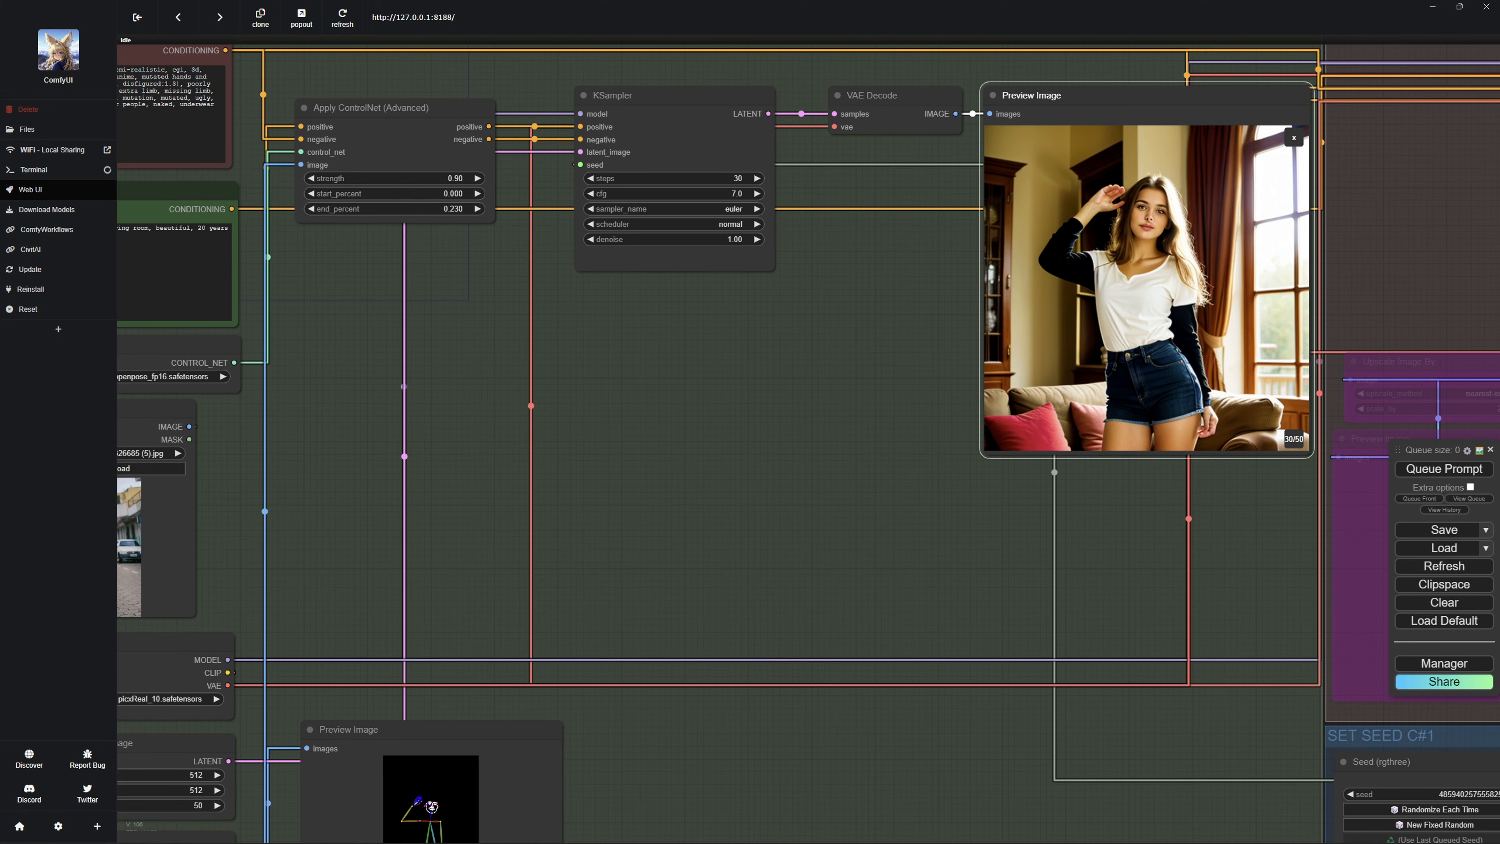
{"action": "left_click_drag", "start_coordinate": [1258, 555], "coordinate": [421, 471]}
{"action": "scroll", "coordinate": [421, 470], "scroll_direction": "down", "scroll_amount": 2}
{"action": "left_click_drag", "start_coordinate": [597, 148], "coordinate": [491, 193]}
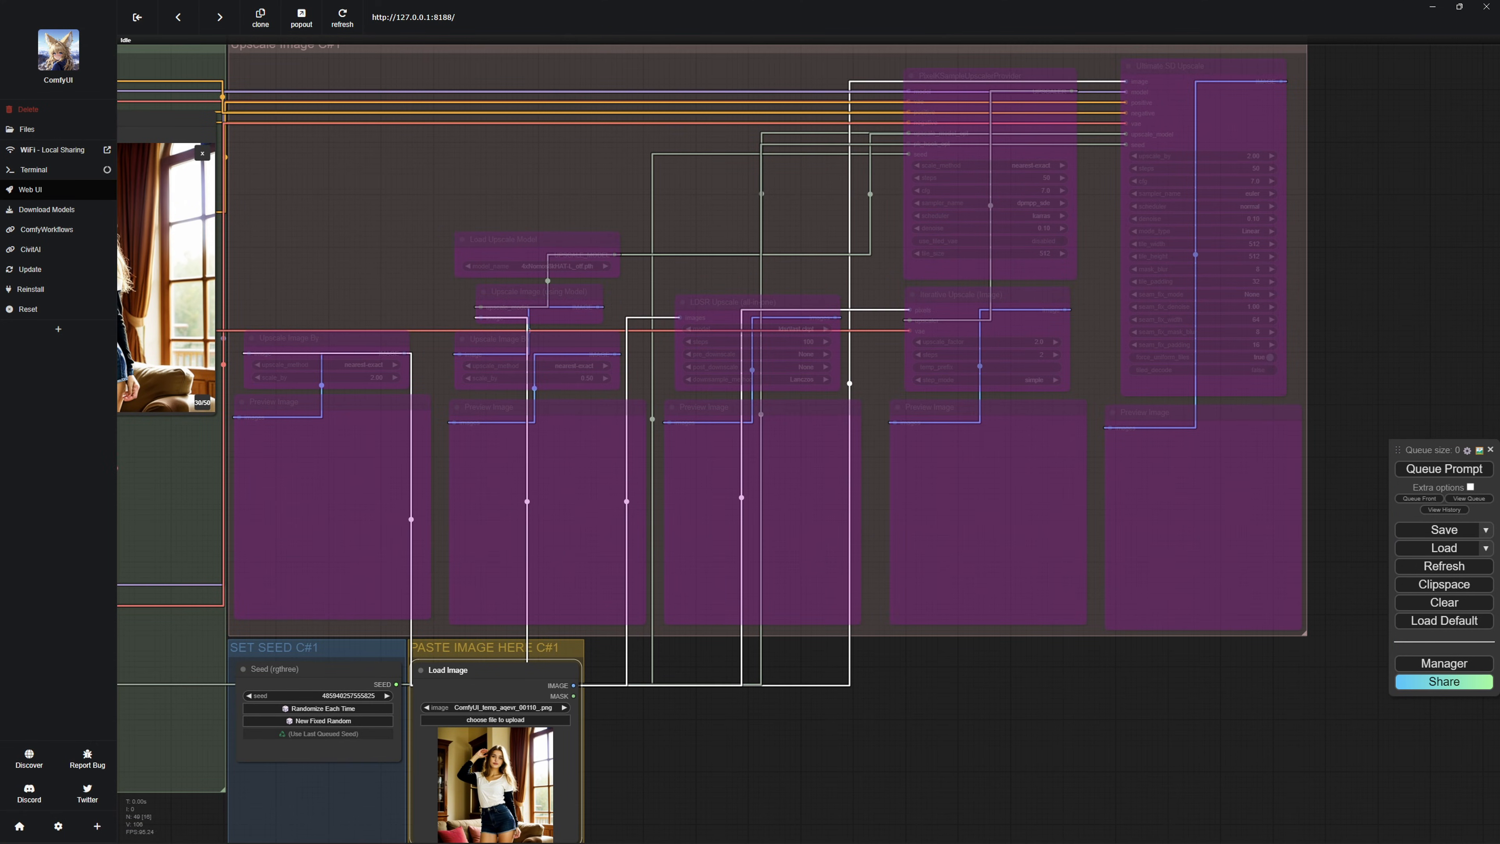
Turn off bypass on the Load Upscale Model and Ultimate SD Upscale nodes in the Upscale Image C#1 group.
{"action": "right_click", "coordinate": [543, 243]}
{"action": "left_click", "coordinate": [550, 443]}
{"action": "right_click", "coordinate": [1241, 119]}
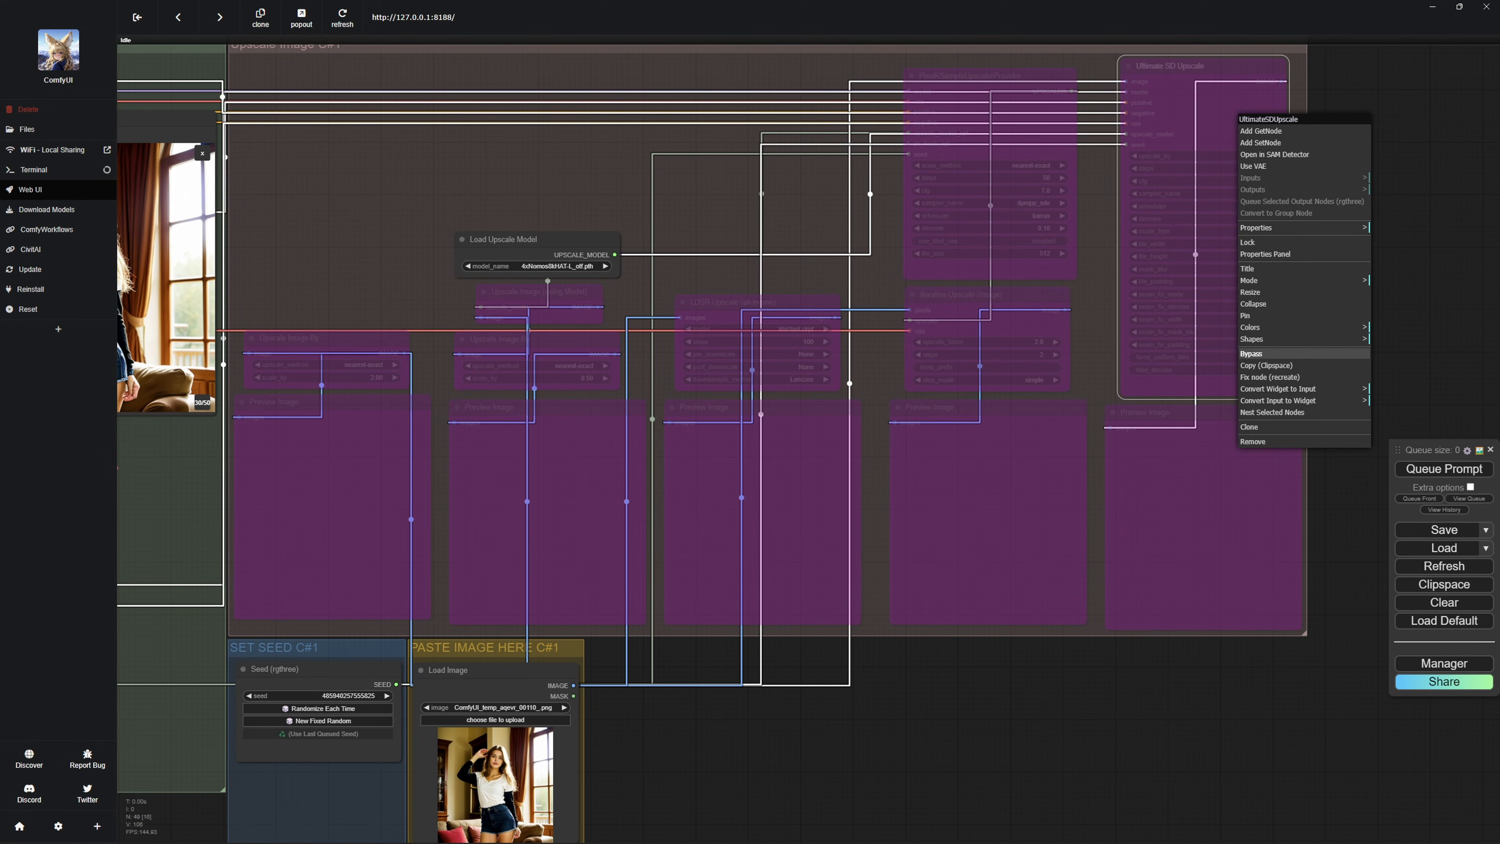
{"action": "left_click", "coordinate": [1275, 353]}
Examine the upscaled living room image in the preview below the Ultimate SD Upscale node.
{"action": "scroll", "coordinate": [1203, 517], "scroll_direction": "up", "scroll_amount": 10}
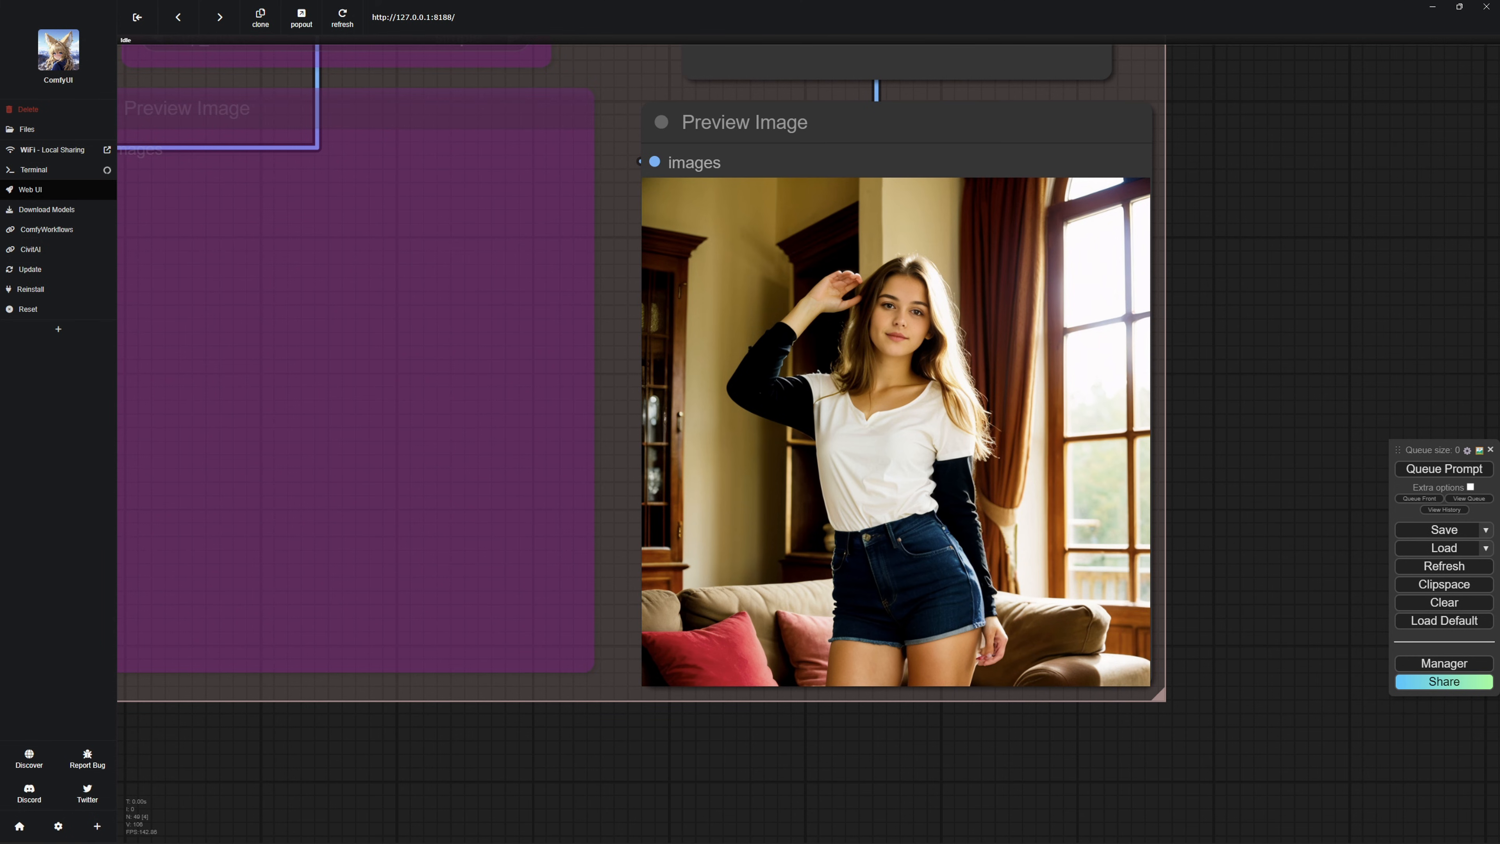
{"action": "left_click", "coordinate": [906, 417]}
{"action": "scroll", "coordinate": [907, 417], "scroll_direction": "down", "scroll_amount": 11}
{"action": "left_click_drag", "start_coordinate": [749, 641], "coordinate": [1299, 561]}
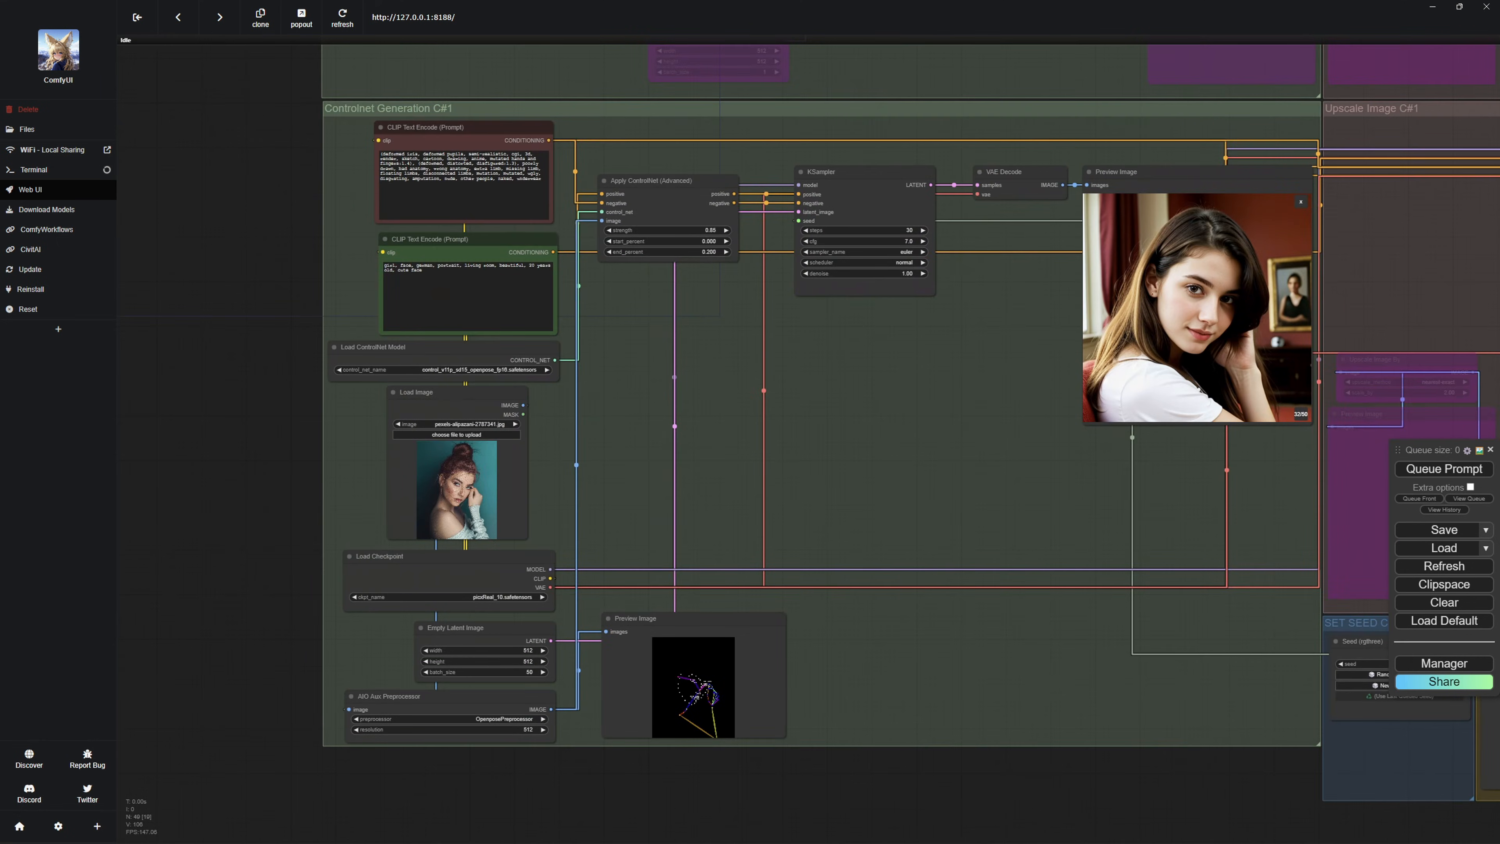
{"action": "scroll", "coordinate": [874, 556], "scroll_direction": "up", "scroll_amount": 5}
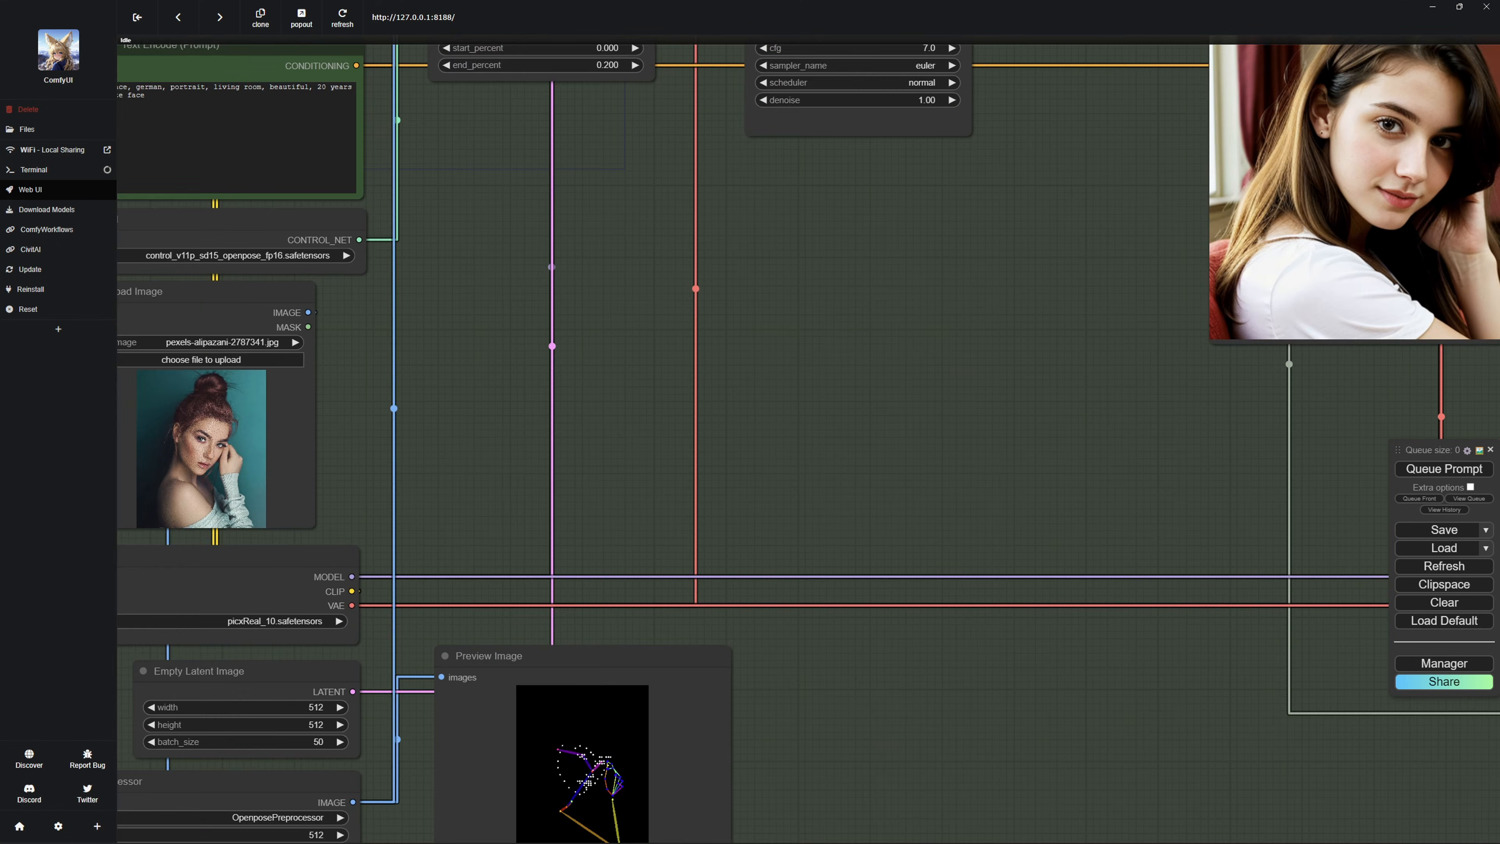
Examine the portrait workflow's input photo and its OpenPose preview with the face and hand keypoints.
{"action": "left_click_drag", "start_coordinate": [874, 557], "coordinate": [1140, 545]}
{"action": "scroll", "coordinate": [447, 434], "scroll_direction": "up", "scroll_amount": 1}
{"action": "scroll", "coordinate": [444, 431], "scroll_direction": "up", "scroll_amount": 6}
{"action": "scroll", "coordinate": [445, 431], "scroll_direction": "down", "scroll_amount": 6}
{"action": "left_click_drag", "start_coordinate": [445, 430], "coordinate": [470, 411]}
{"action": "scroll", "coordinate": [470, 410], "scroll_direction": "down", "scroll_amount": 2}
Compare the generated portrait with its upscaled version in the Ultimate SD Upscale preview.
{"action": "left_click_drag", "start_coordinate": [1034, 342], "coordinate": [503, 467]}
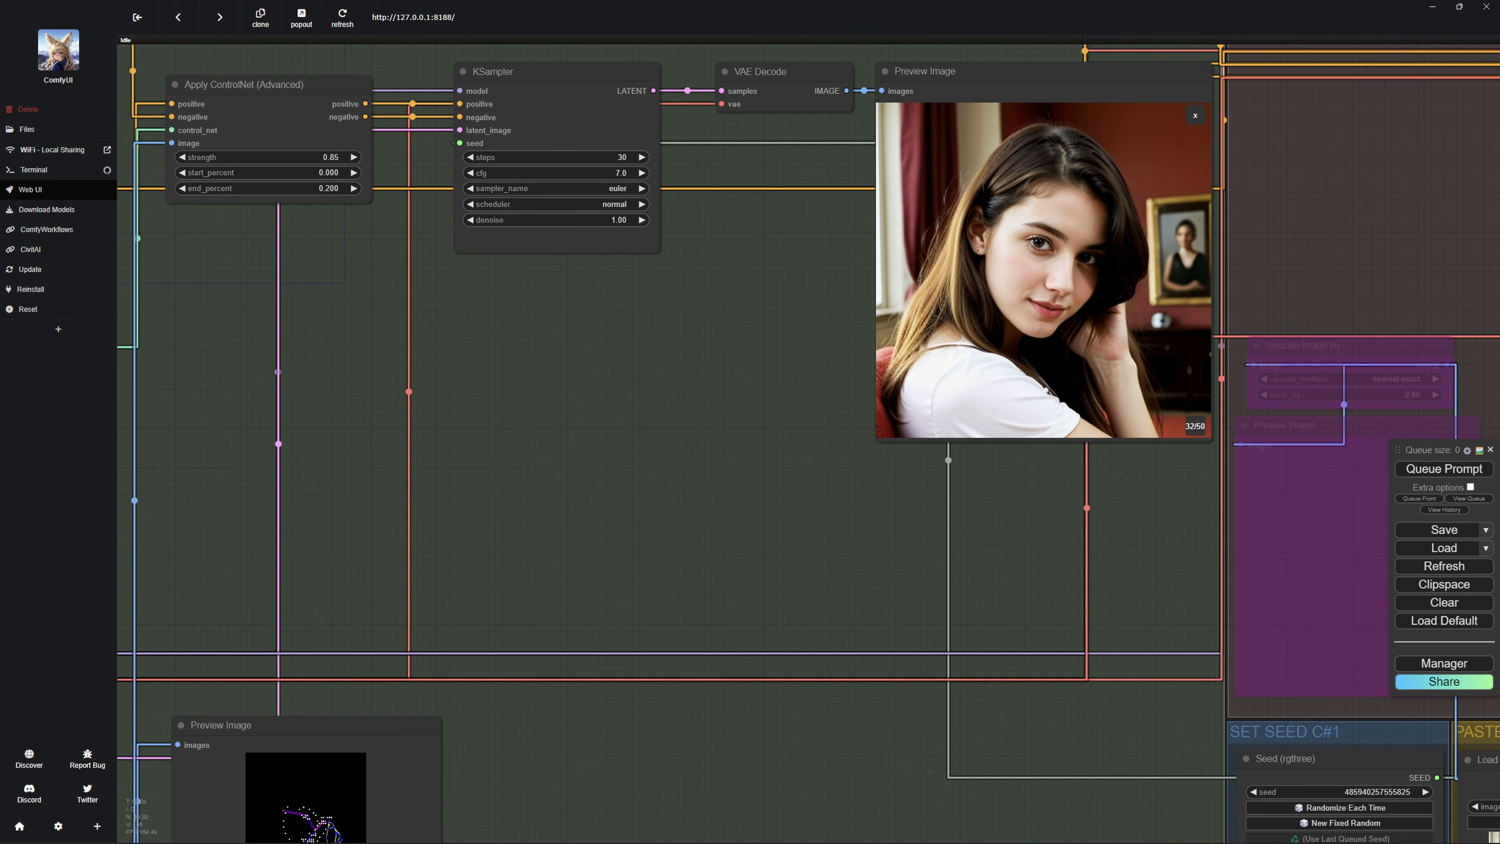
{"action": "scroll", "coordinate": [503, 467], "scroll_direction": "down", "scroll_amount": 2}
{"action": "left_click_drag", "start_coordinate": [1121, 502], "coordinate": [260, 348]}
{"action": "left_click_drag", "start_coordinate": [1280, 391], "coordinate": [1002, 500]}
{"action": "scroll", "coordinate": [1001, 500], "scroll_direction": "up", "scroll_amount": 5}
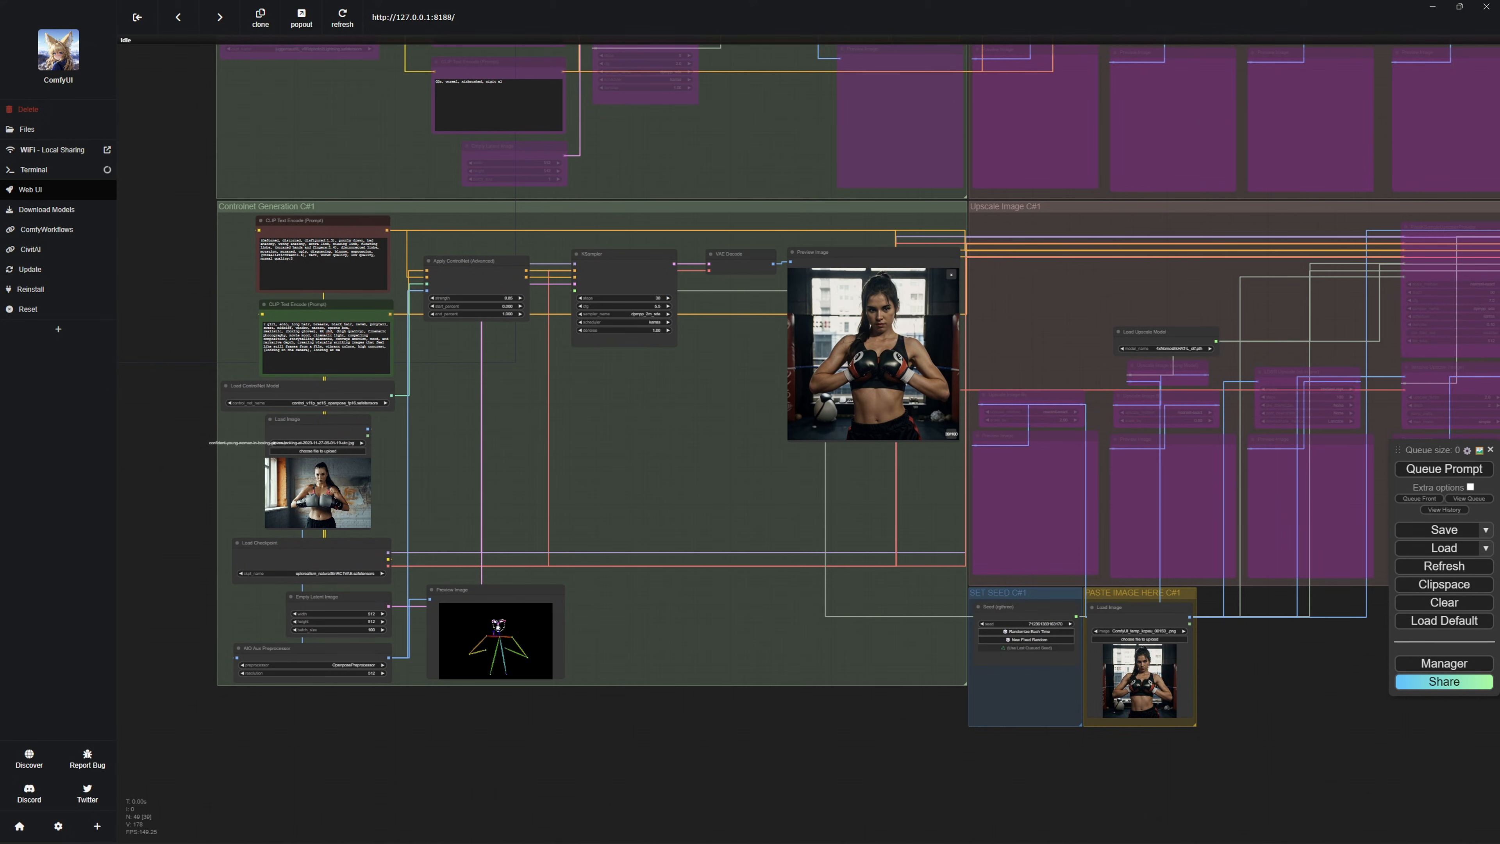
{"action": "scroll", "coordinate": [512, 515], "scroll_direction": "up", "scroll_amount": 4}
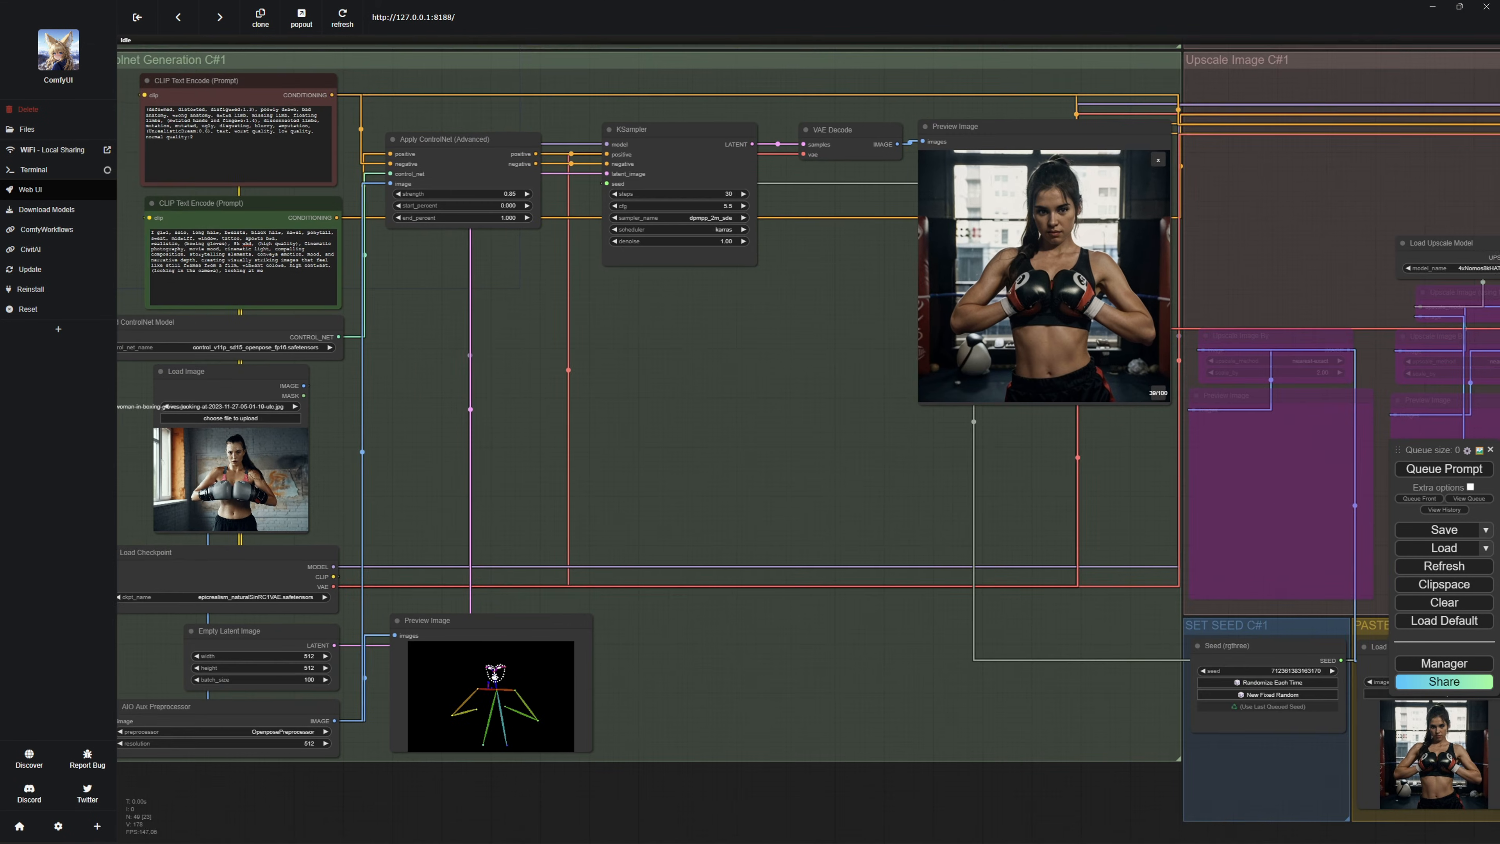
Examine the boxer workflow's input photo, OpenPose preview and generated image.
{"action": "left_click_drag", "start_coordinate": [512, 515], "coordinate": [826, 486]}
{"action": "scroll", "coordinate": [553, 453], "scroll_direction": "up", "scroll_amount": 1}
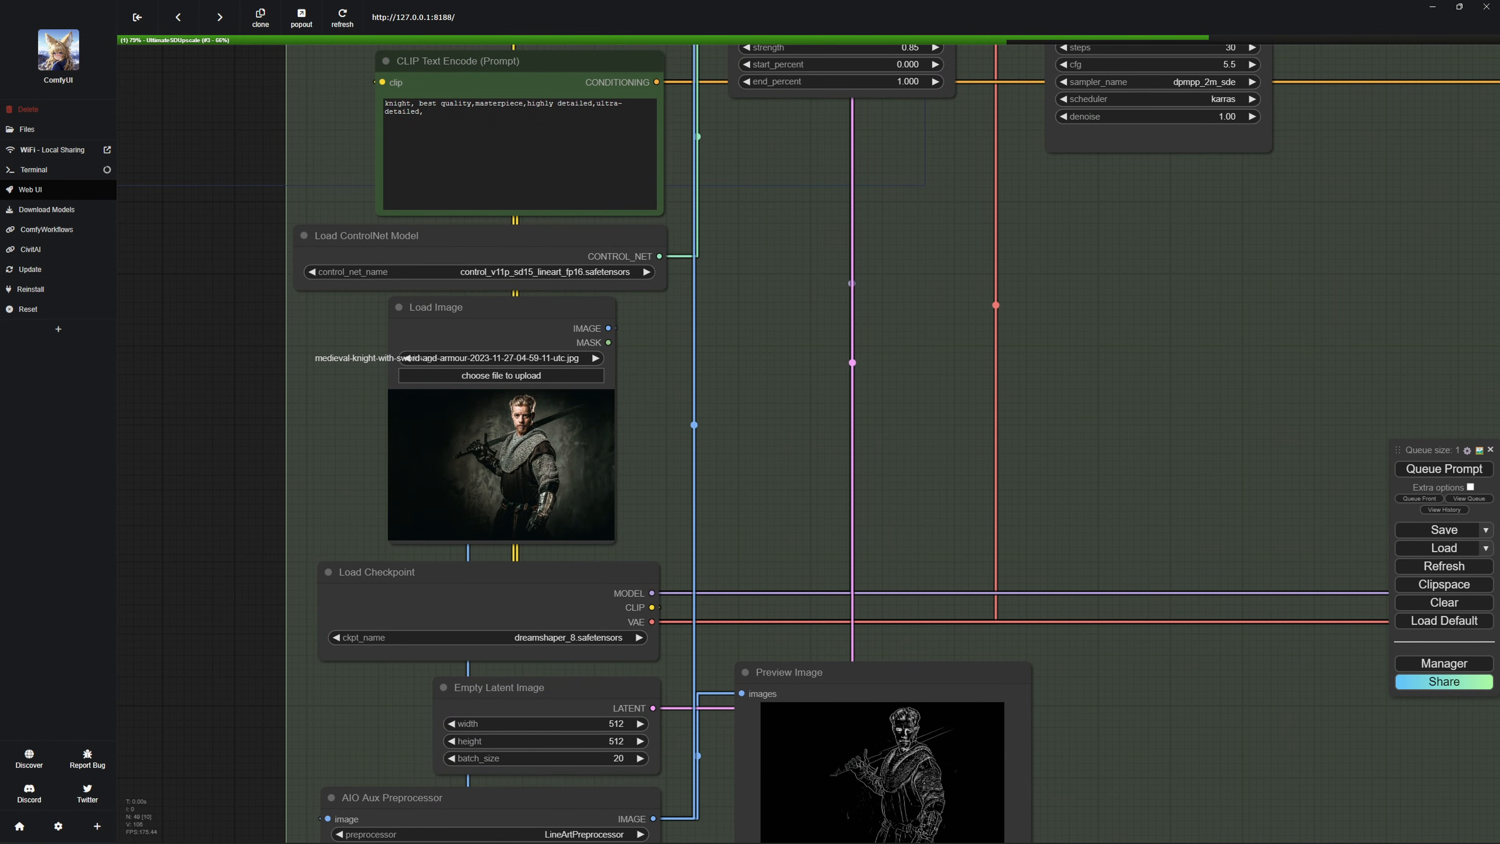
Examine the knight workflow's input photo, LineArtPreprocessor preview and generated image for comparison.
{"action": "left_click", "coordinate": [502, 452]}
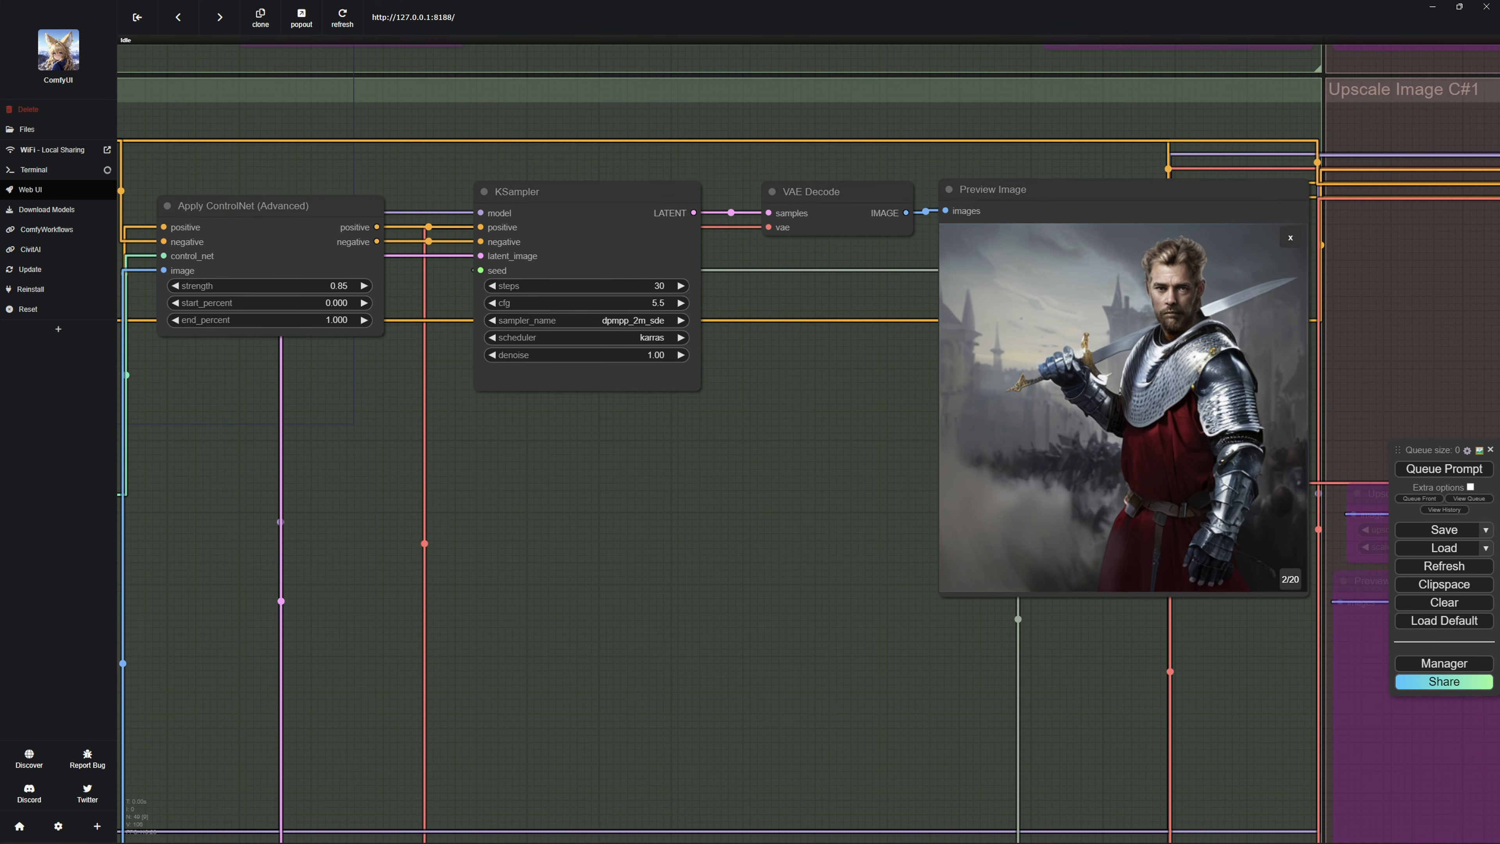
{"action": "left_click", "coordinate": [1028, 455]}
{"action": "scroll", "coordinate": [797, 544], "scroll_direction": "down", "scroll_amount": 4}
{"action": "left_click_drag", "start_coordinate": [797, 544], "coordinate": [901, 286]}
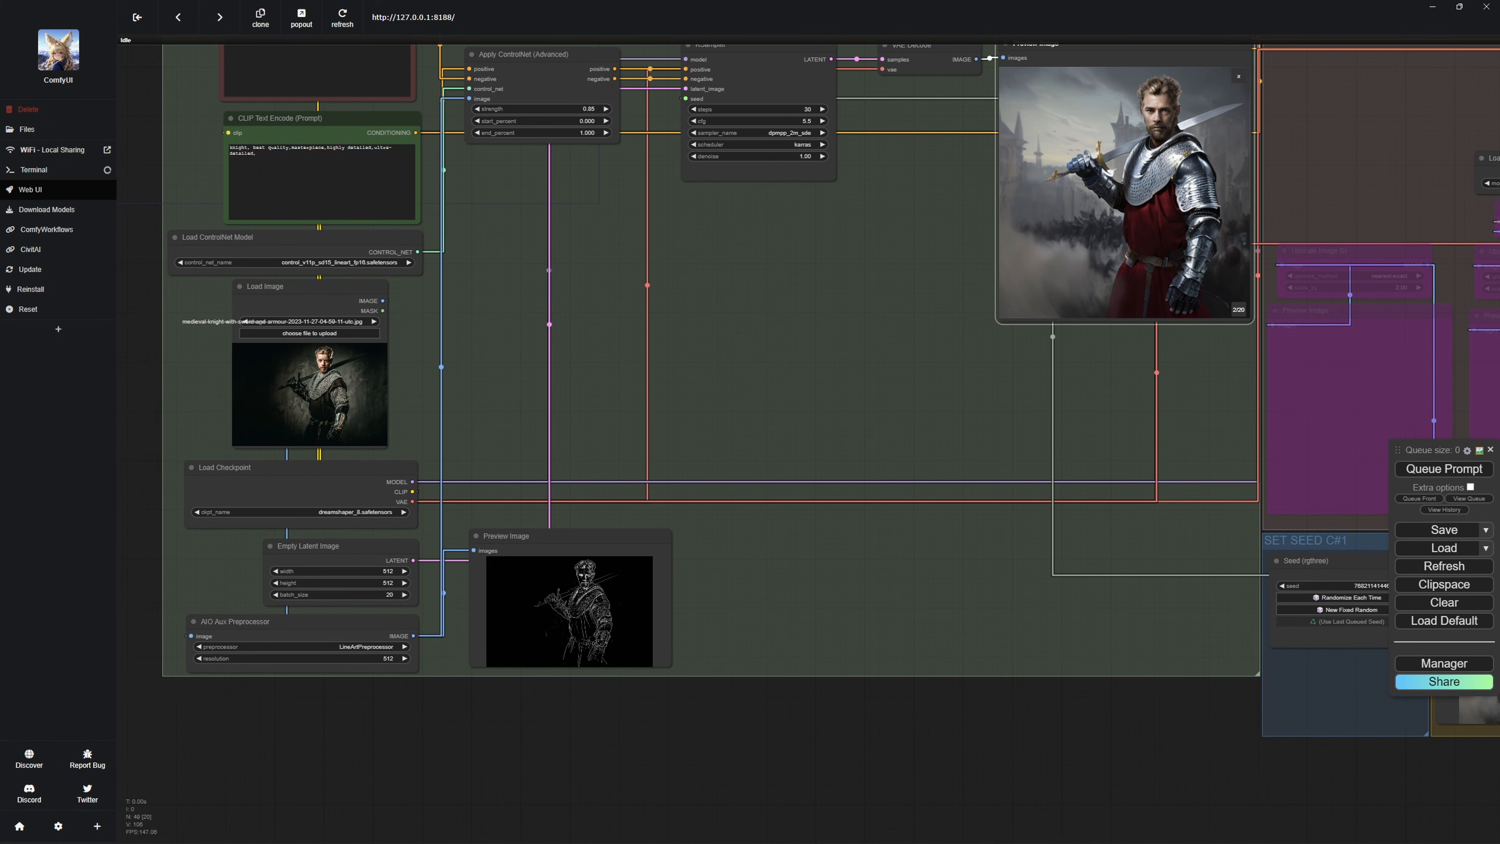
Open the knight workflow's Apply ControlNet strength value and accept it at 0.85.
{"action": "left_click", "coordinate": [587, 109]}
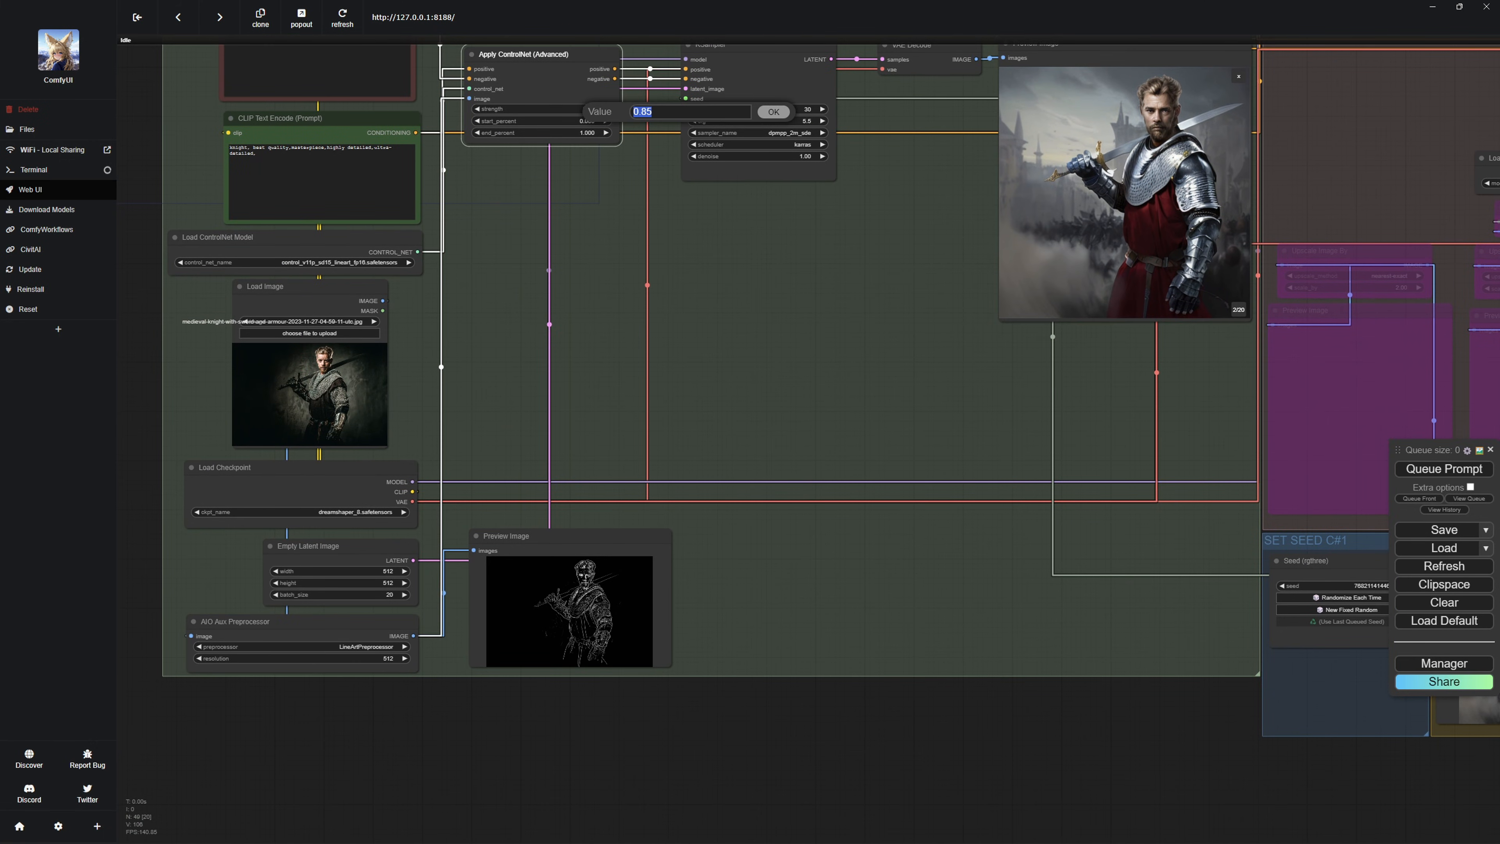
{"action": "left_click", "coordinate": [655, 112]}
{"action": "key", "text": "Return"}
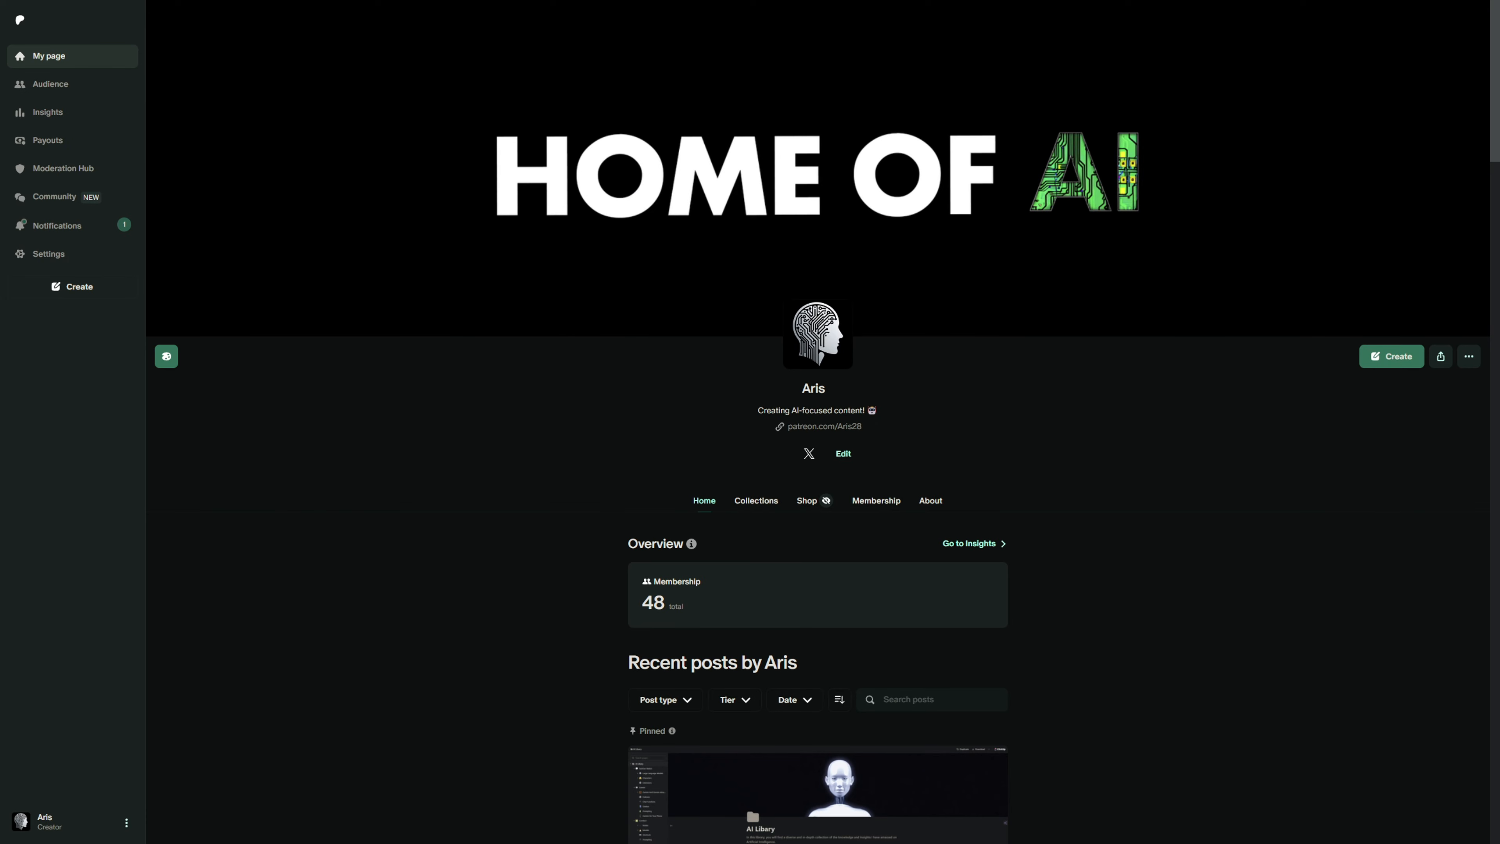
Switch to the Patreon creator page and find the ComfyUI Doc post with its document link.
{"action": "scroll", "coordinate": [818, 414], "scroll_direction": "down", "scroll_amount": 15}
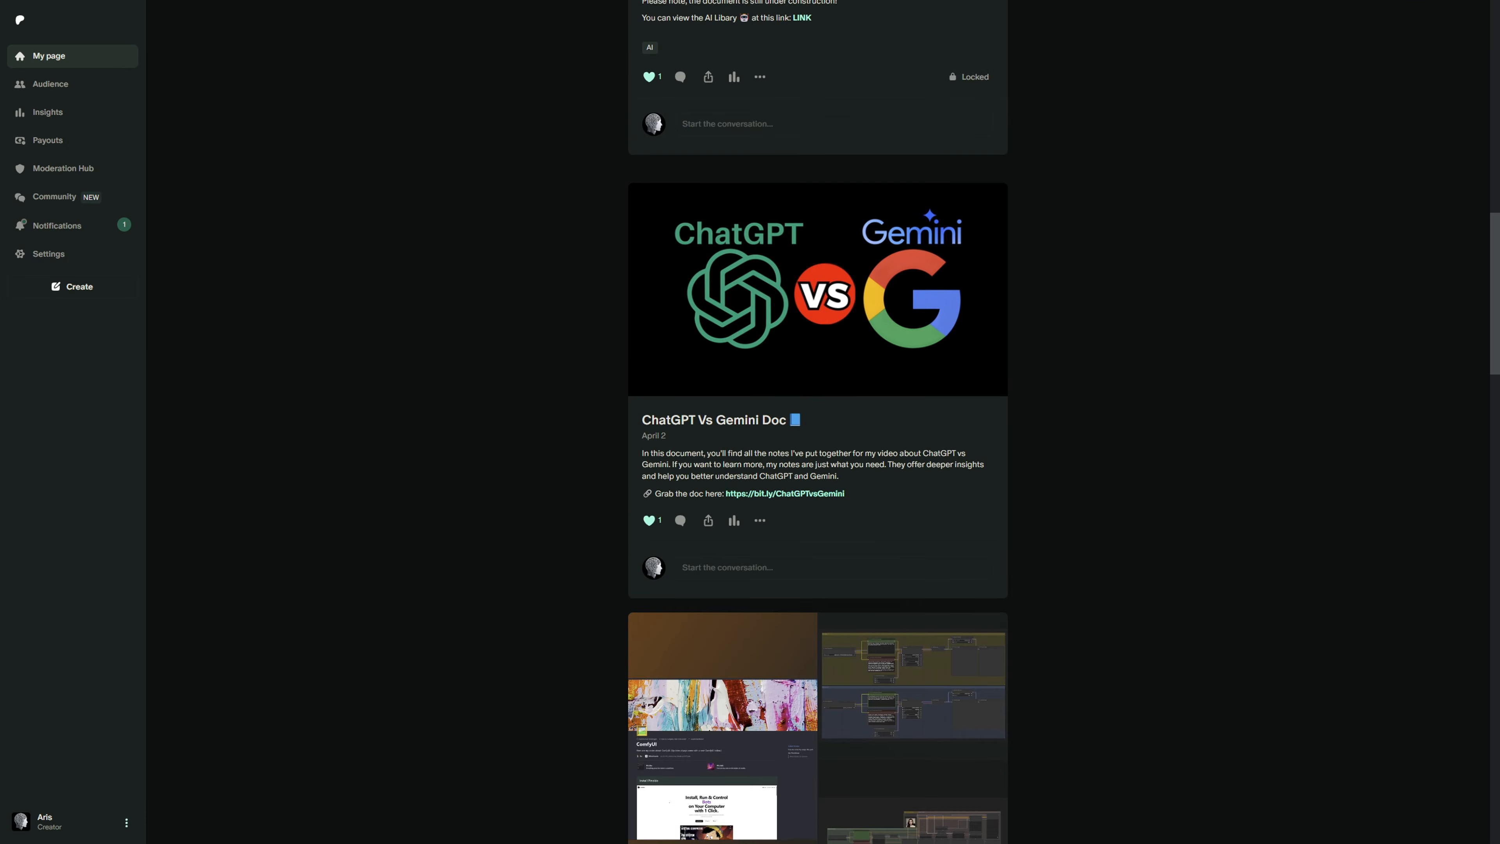
{"action": "scroll", "coordinate": [774, 650], "scroll_direction": "down", "scroll_amount": 2}
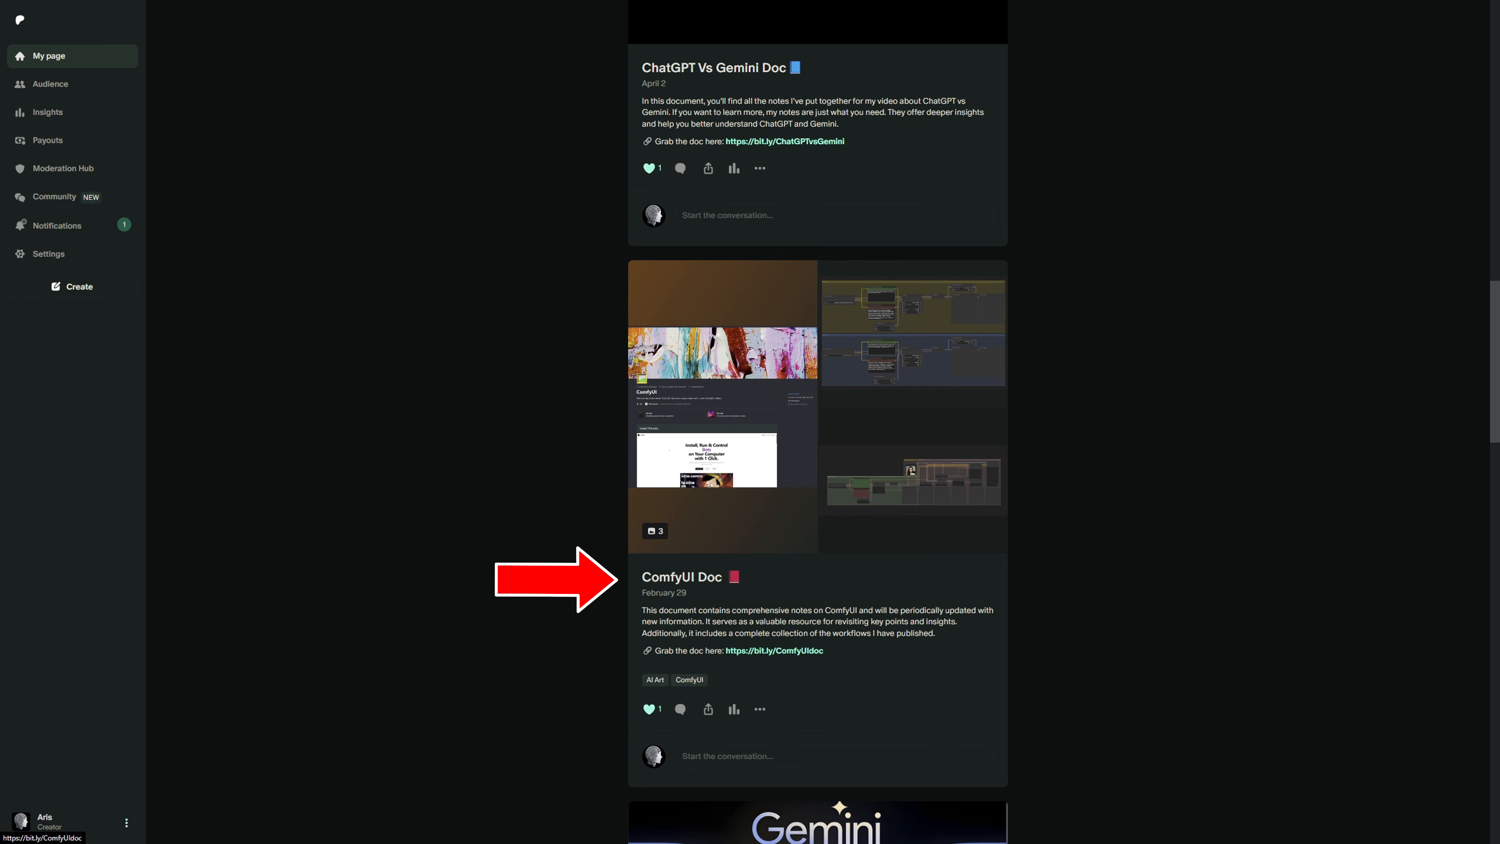